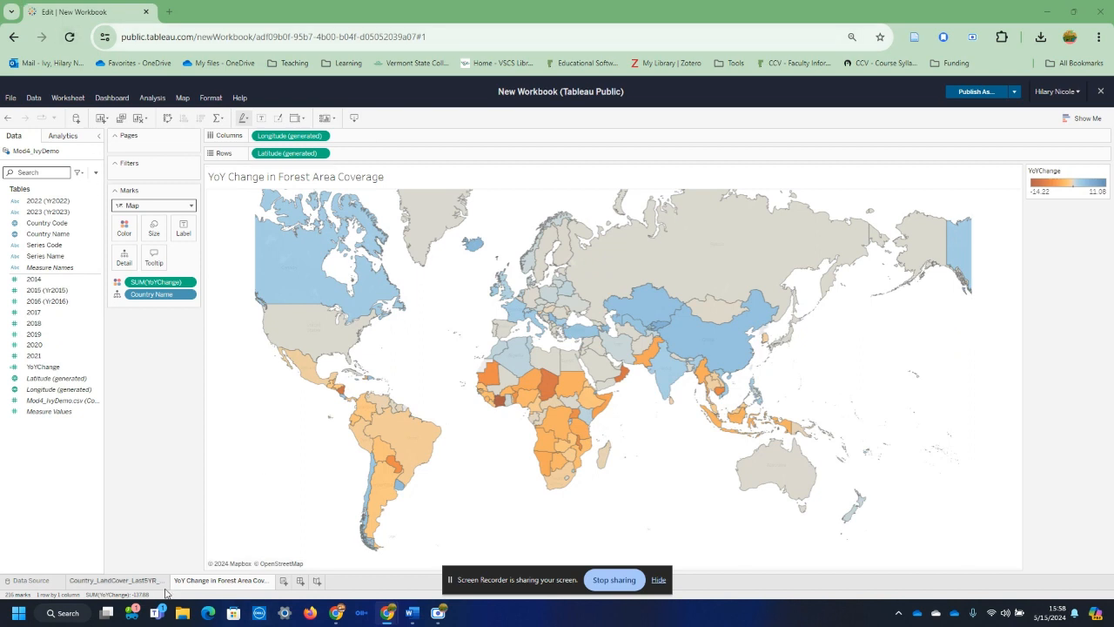
Step: Add a new worksheet after the YoY Change map and display Country Code as a text table
{"action": "left_click", "coordinate": [140, 581]}
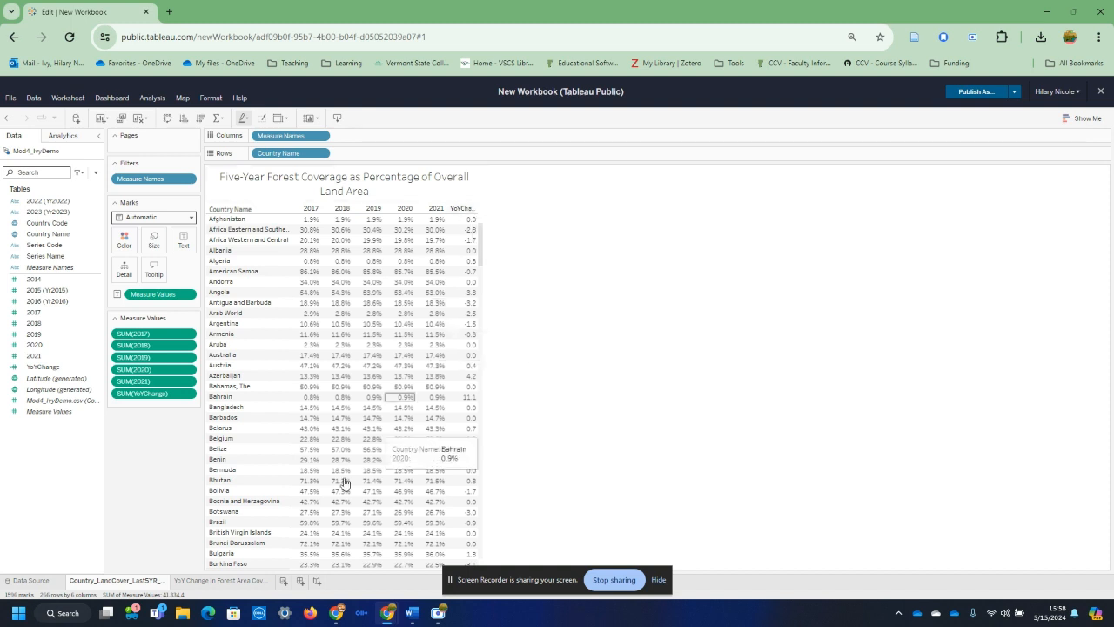
{"action": "left_click", "coordinate": [206, 581]}
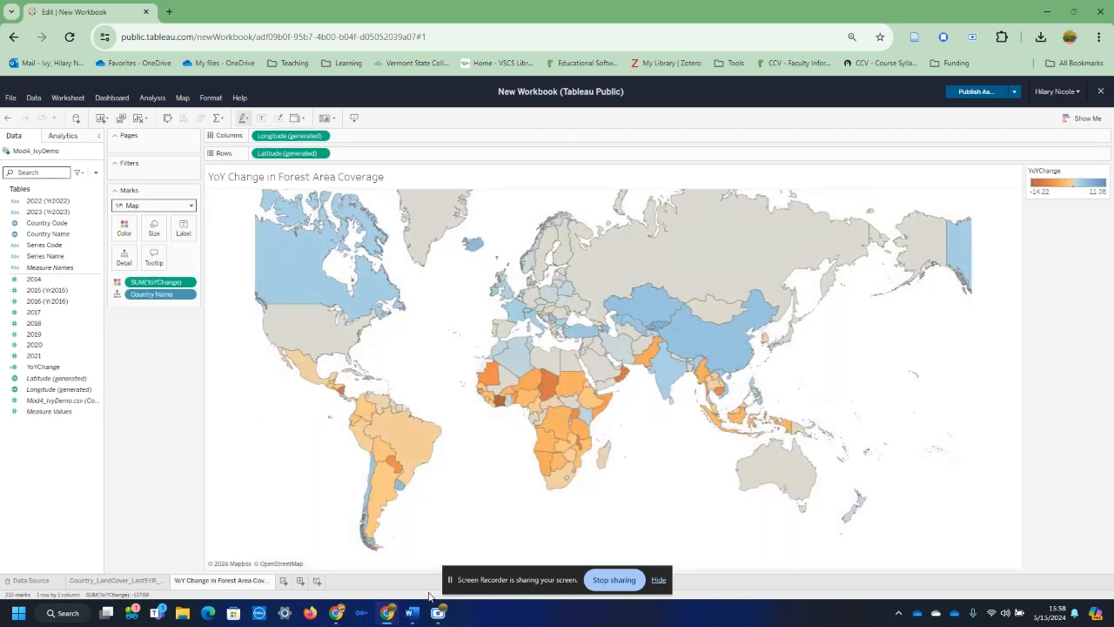
{"action": "left_click", "coordinate": [284, 582]}
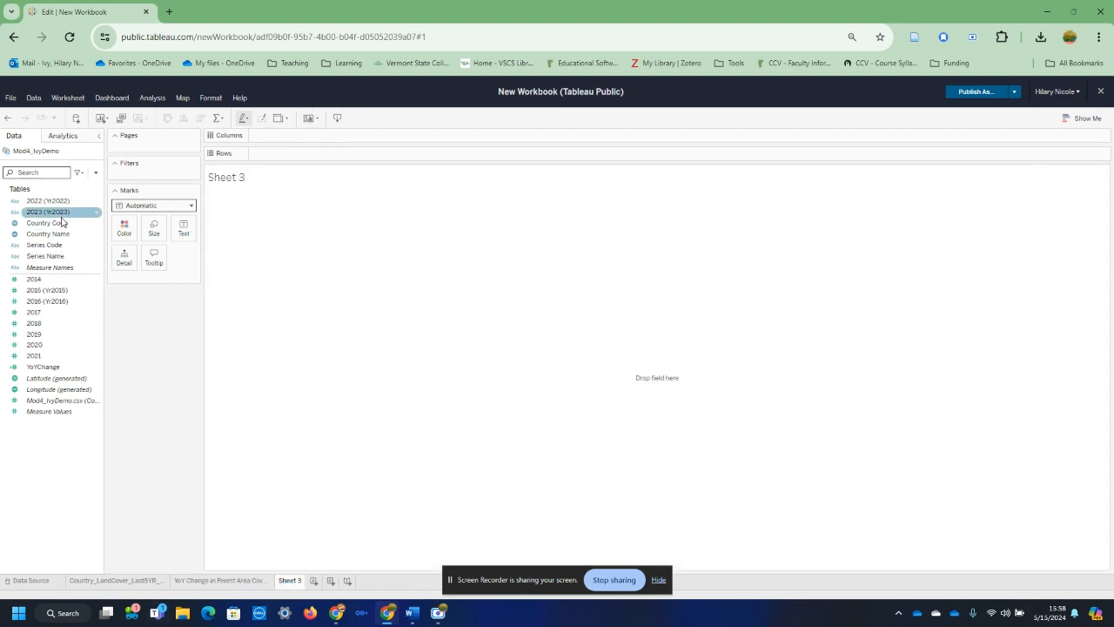
{"action": "left_click_drag", "start_coordinate": [65, 223], "coordinate": [114, 232]}
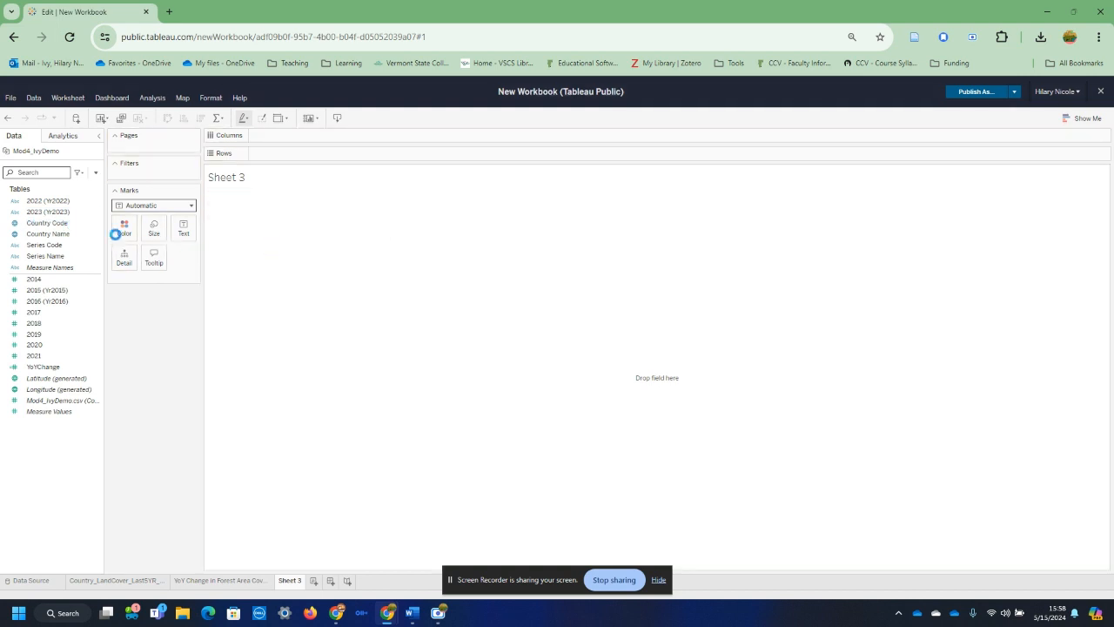
{"action": "double_click", "coordinate": [56, 223]}
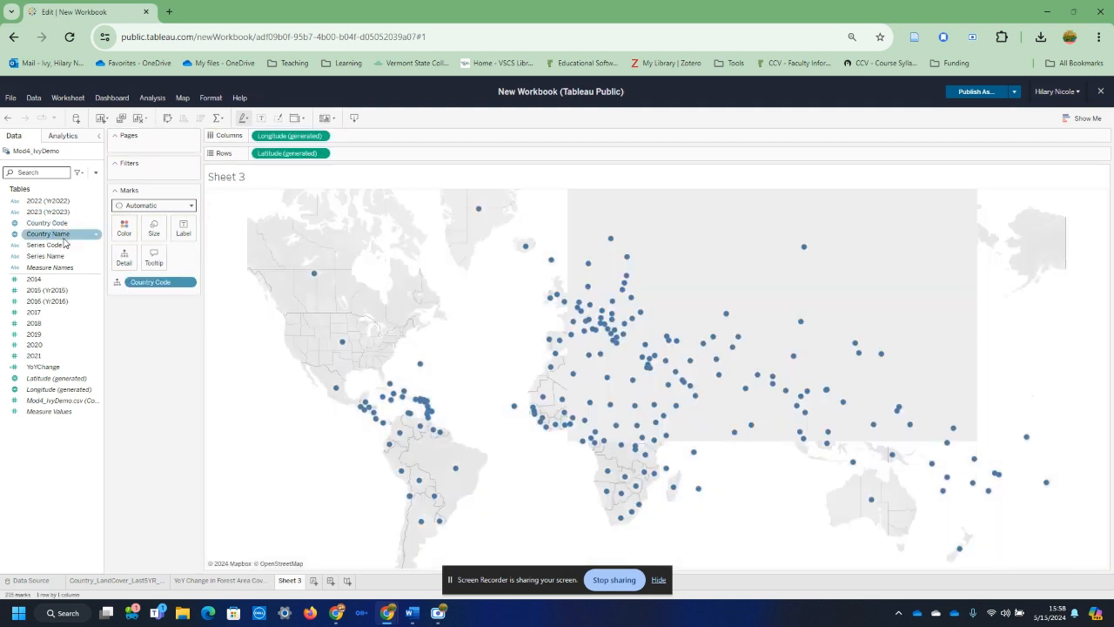
{"action": "left_click", "coordinate": [1082, 117]}
{"action": "left_click", "coordinate": [1020, 141]}
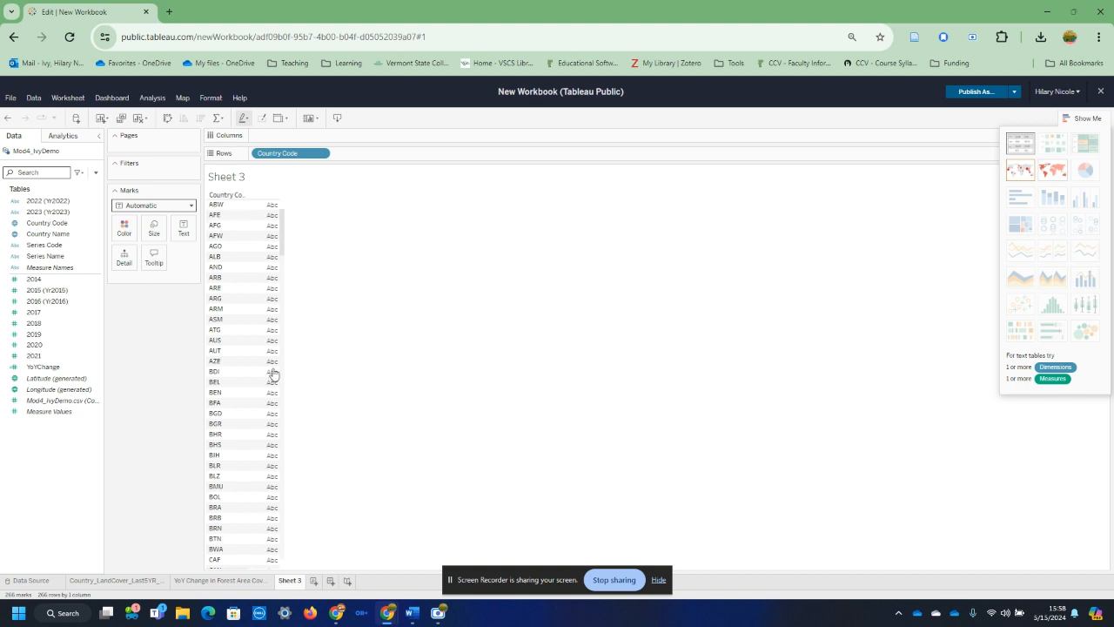
Step: Add Country Name to the rows after Country Code and widen its column to fit the longer names
{"action": "left_click", "coordinate": [44, 223]}
{"action": "left_click_drag", "start_coordinate": [38, 236], "coordinate": [400, 162]}
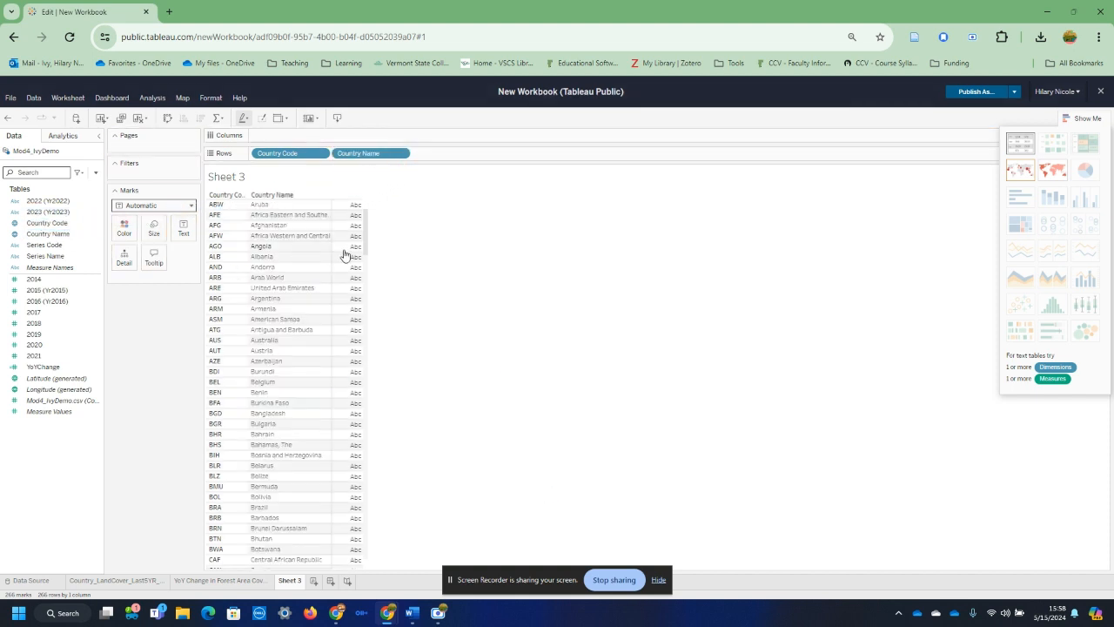
{"action": "left_click_drag", "start_coordinate": [368, 224], "coordinate": [355, 182]}
{"action": "left_click_drag", "start_coordinate": [331, 222], "coordinate": [399, 232]}
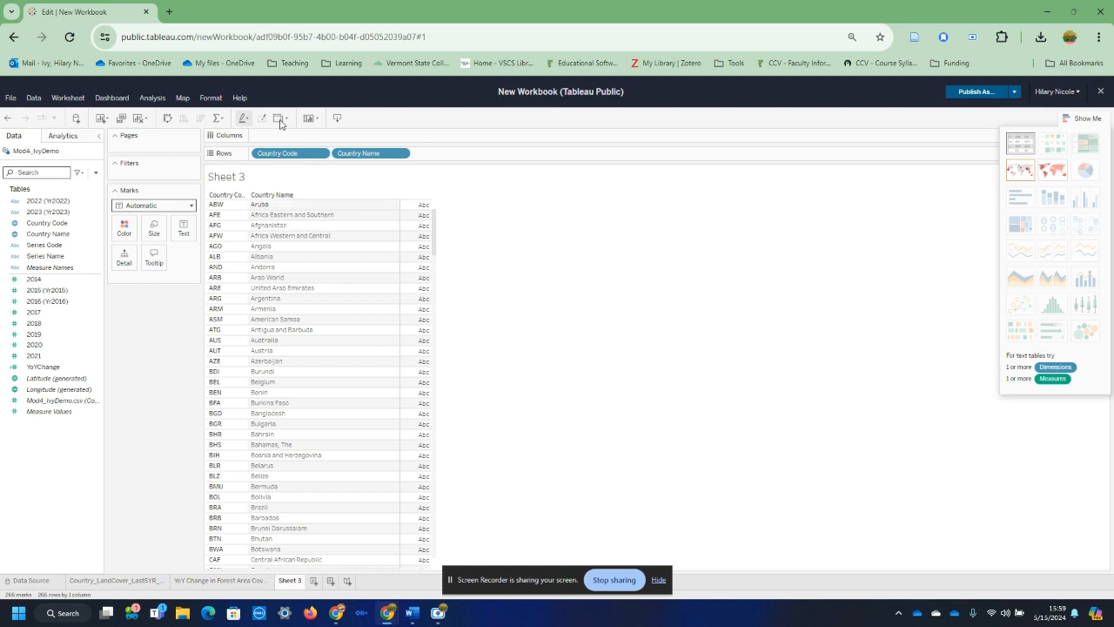
Step: Open datacatalog.worldbank.org in a new browser tab and launch the Databank for the World Development Indicators dataset
{"action": "left_click", "coordinate": [168, 11]}
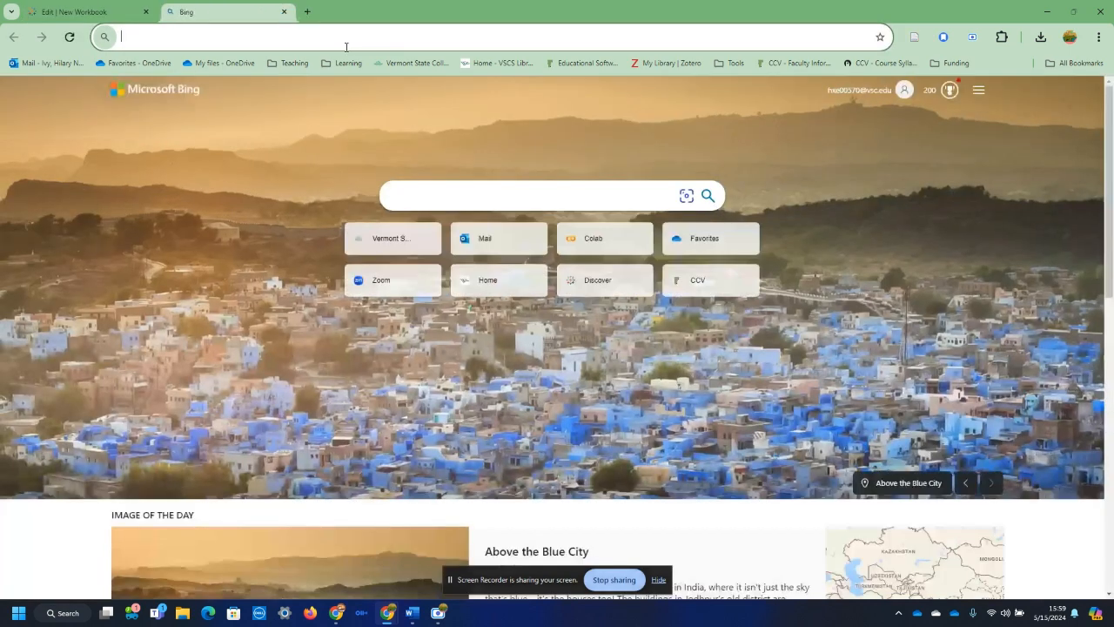
{"action": "type", "text": "da"}
{"action": "key", "text": "Down"}
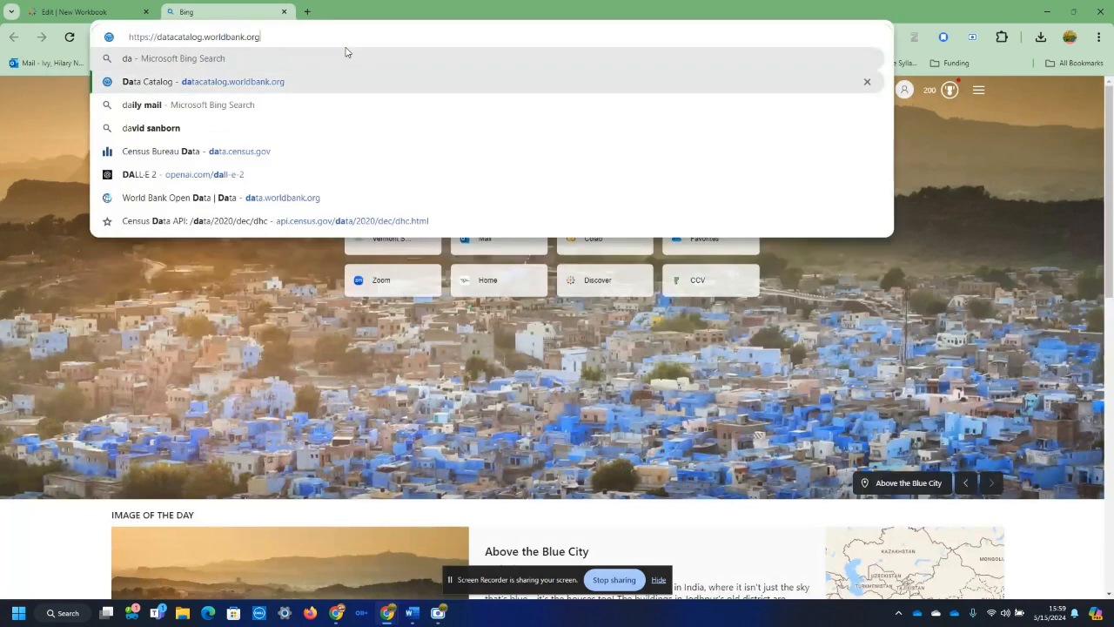
{"action": "key", "text": "Return"}
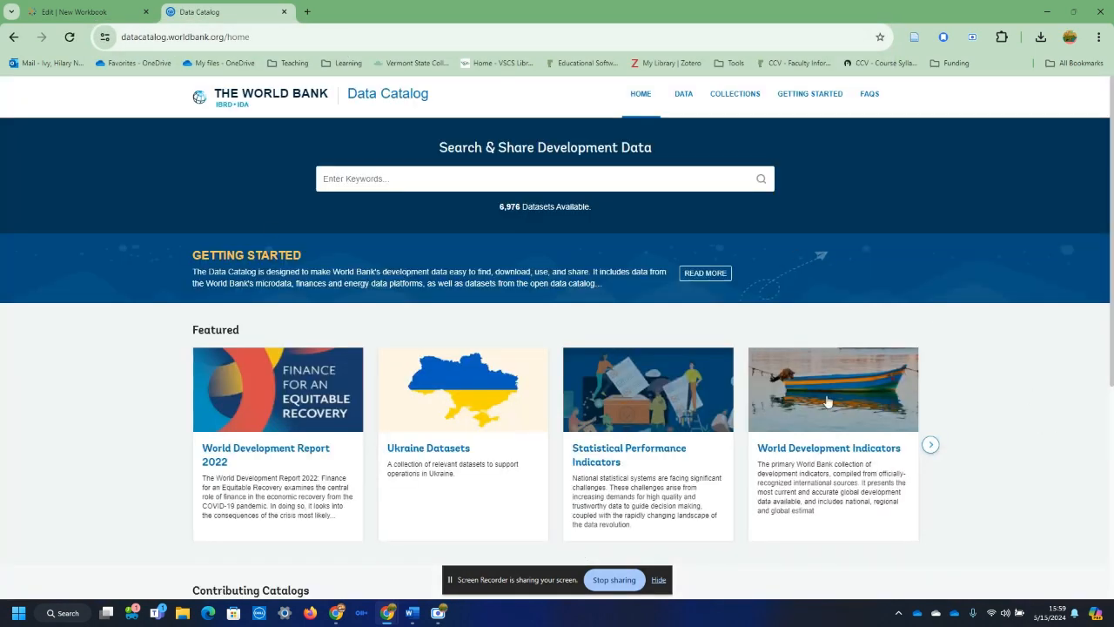
{"action": "left_click", "coordinate": [848, 448]}
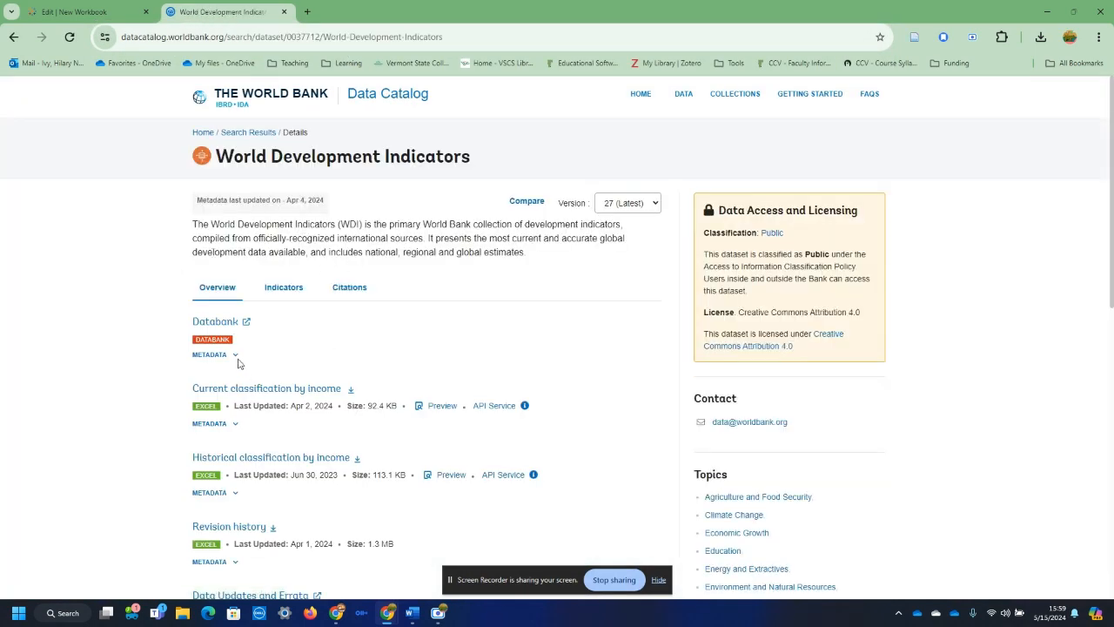
{"action": "left_click", "coordinate": [235, 323]}
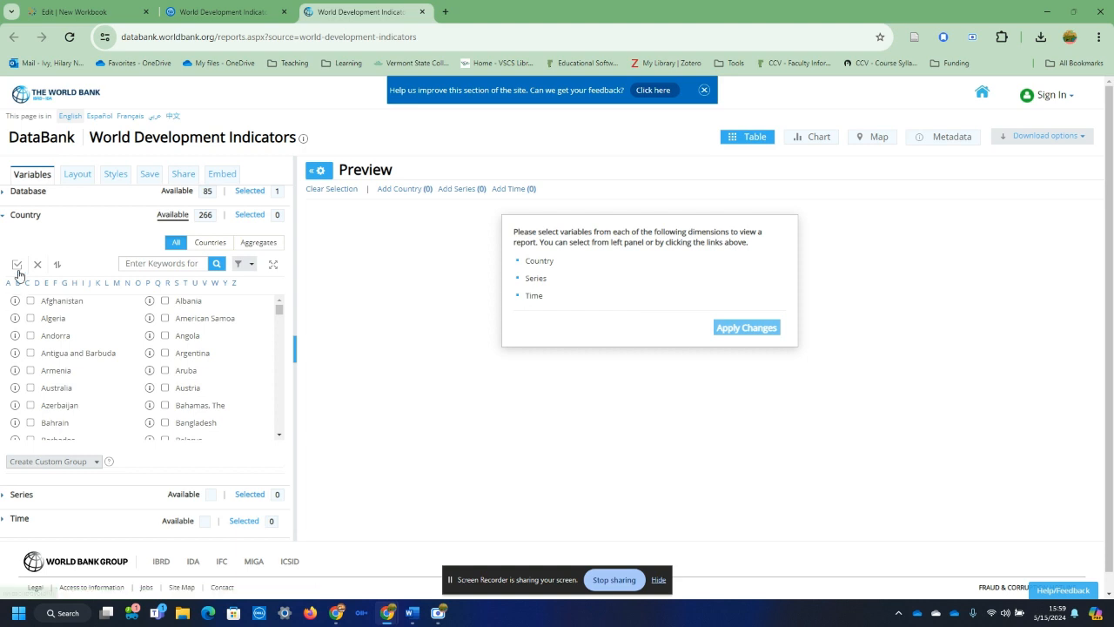
Step: Limit the country list to aggregates and select South Asia, Sub-Saharan Africa and World
{"action": "left_click", "coordinate": [266, 243]}
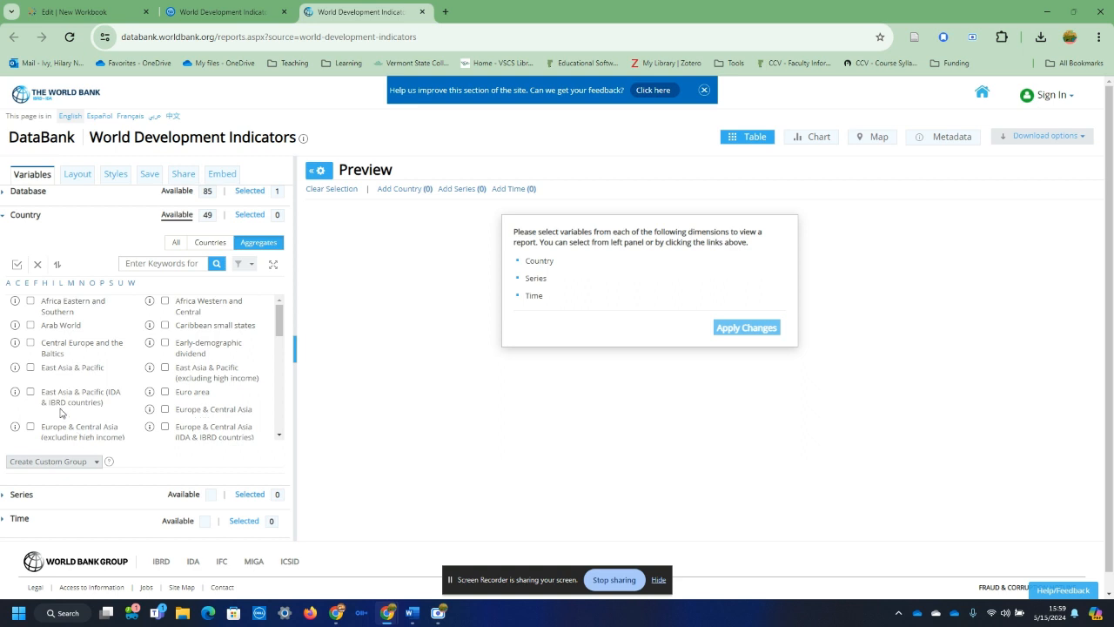
{"action": "scroll", "coordinate": [183, 413], "scroll_direction": "down", "scroll_amount": 1}
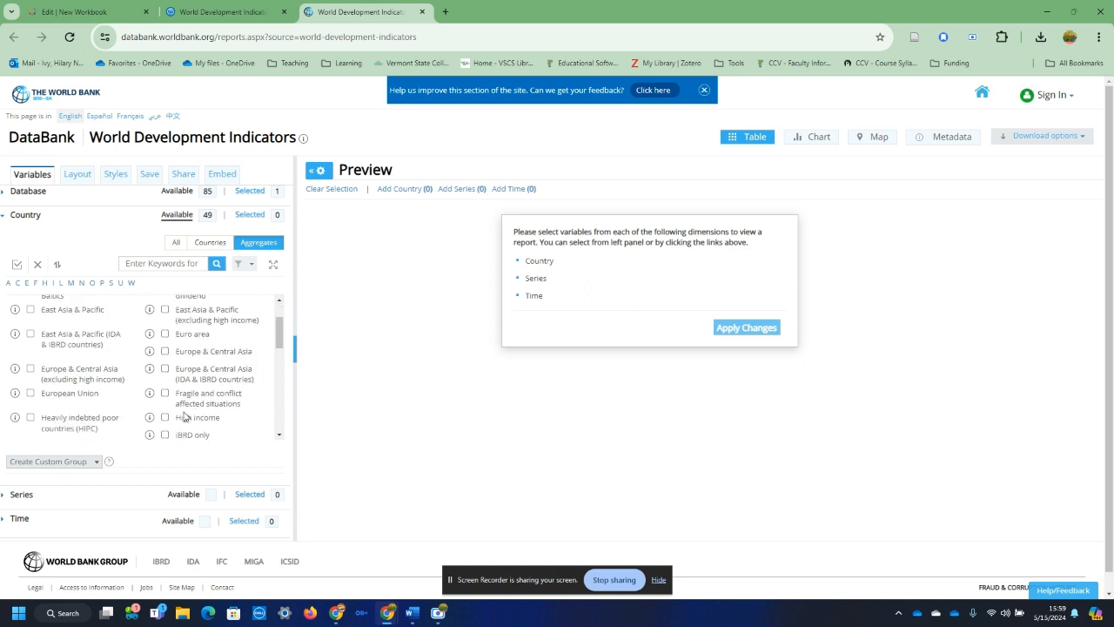
{"action": "scroll", "coordinate": [184, 417], "scroll_direction": "down", "scroll_amount": 1}
{"action": "scroll", "coordinate": [203, 369], "scroll_direction": "down", "scroll_amount": 1}
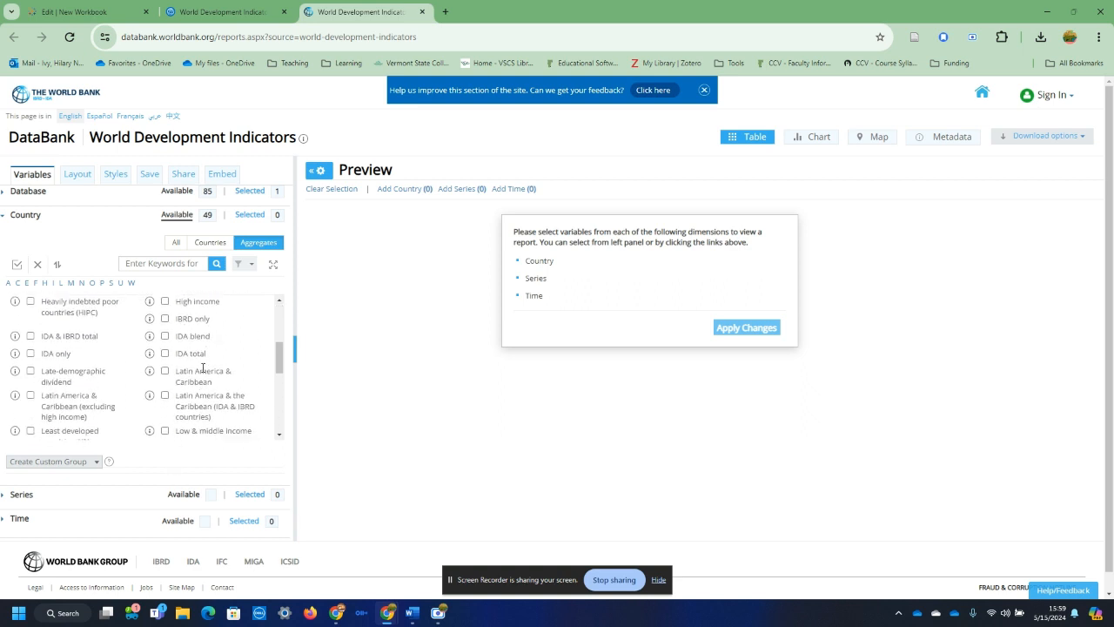
{"action": "scroll", "coordinate": [203, 368], "scroll_direction": "down", "scroll_amount": 2}
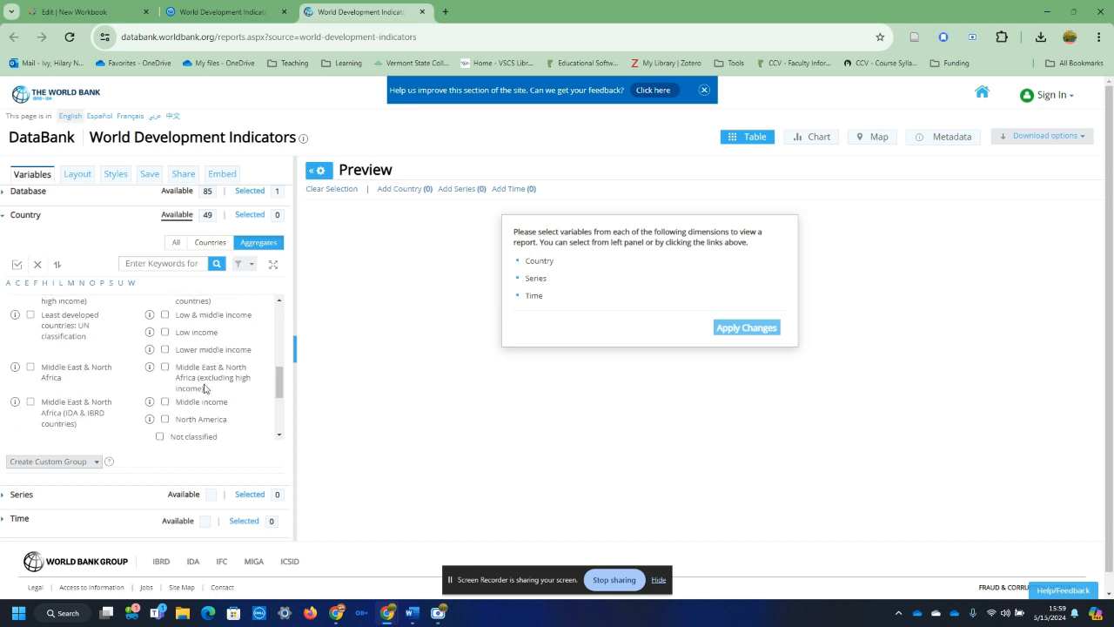
{"action": "scroll", "coordinate": [204, 388], "scroll_direction": "down", "scroll_amount": 1}
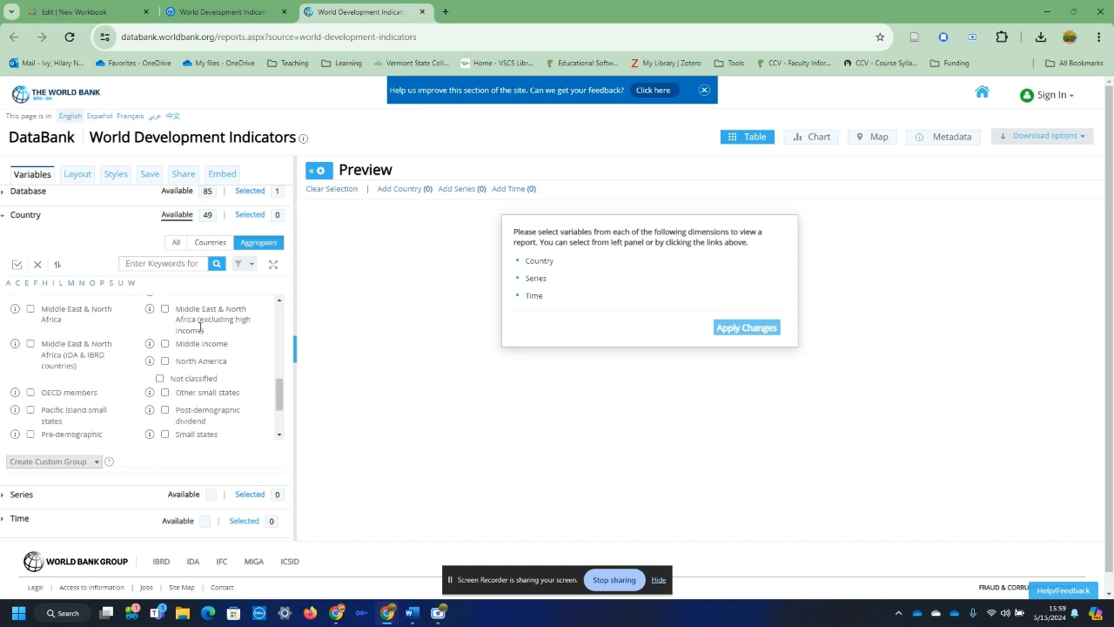
{"action": "scroll", "coordinate": [198, 332], "scroll_direction": "down", "scroll_amount": 3}
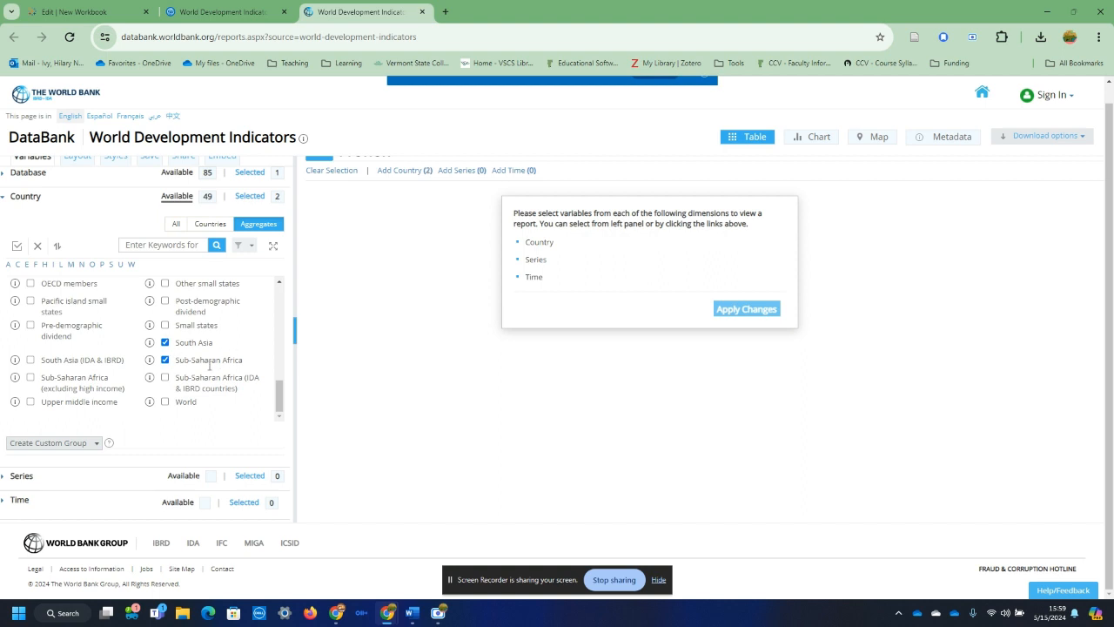
{"action": "left_click", "coordinate": [165, 402]}
Step: Also select Pacific island small states, Middle East & North Africa, North America, Latin America & Caribbean, Europe & Central Asia, and East Asia & Pacific
{"action": "scroll", "coordinate": [194, 403], "scroll_direction": "up", "scroll_amount": 3}
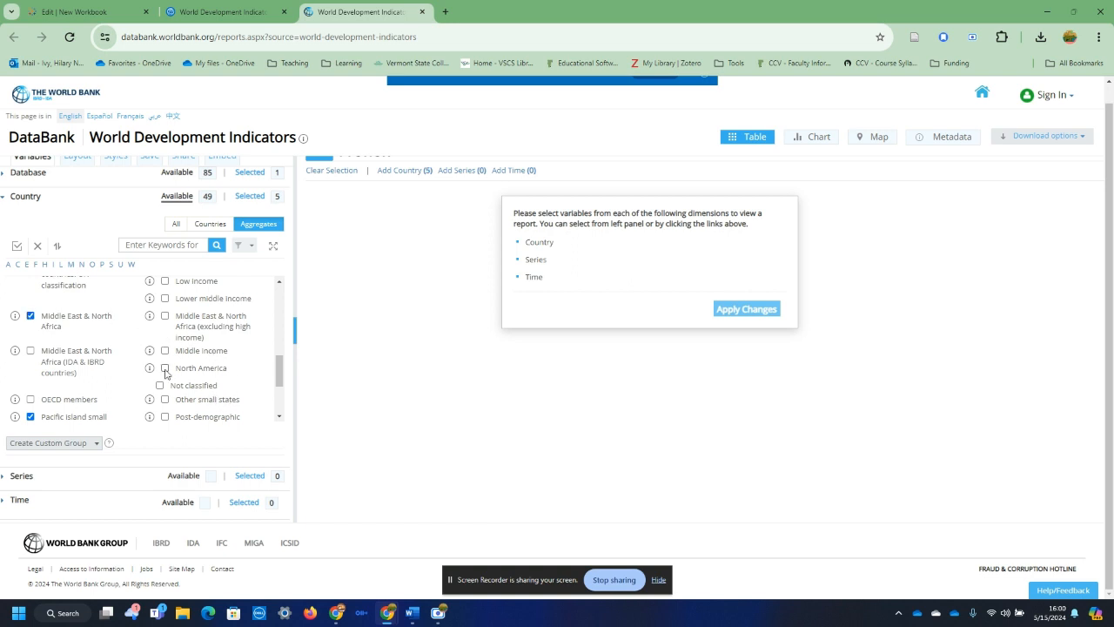
{"action": "scroll", "coordinate": [196, 392], "scroll_direction": "up", "scroll_amount": 3}
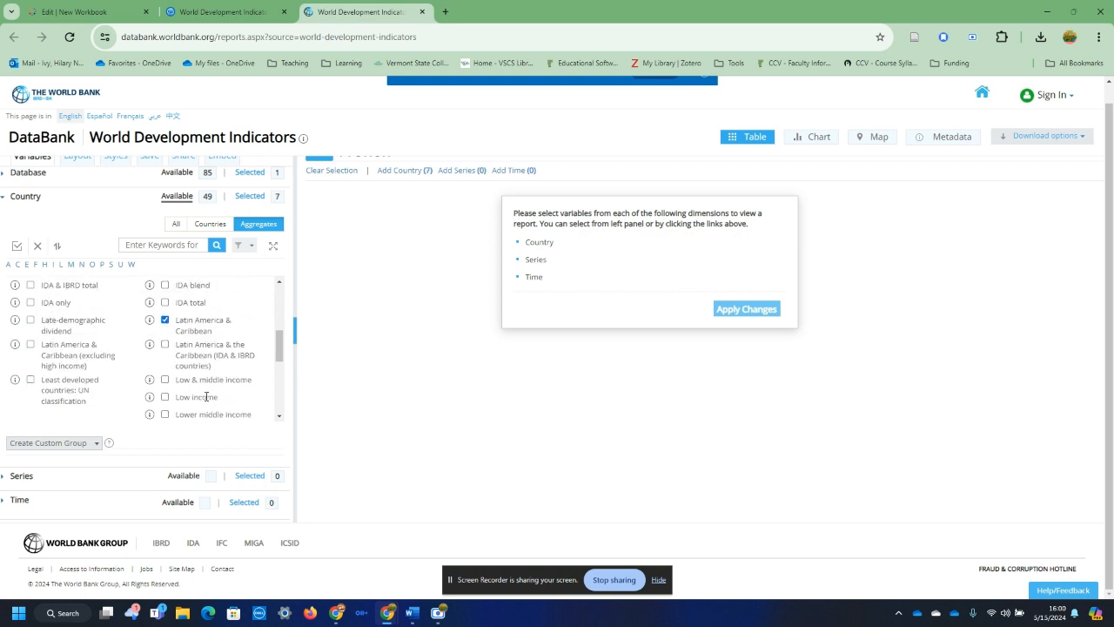
{"action": "scroll", "coordinate": [152, 389], "scroll_direction": "up", "scroll_amount": 2}
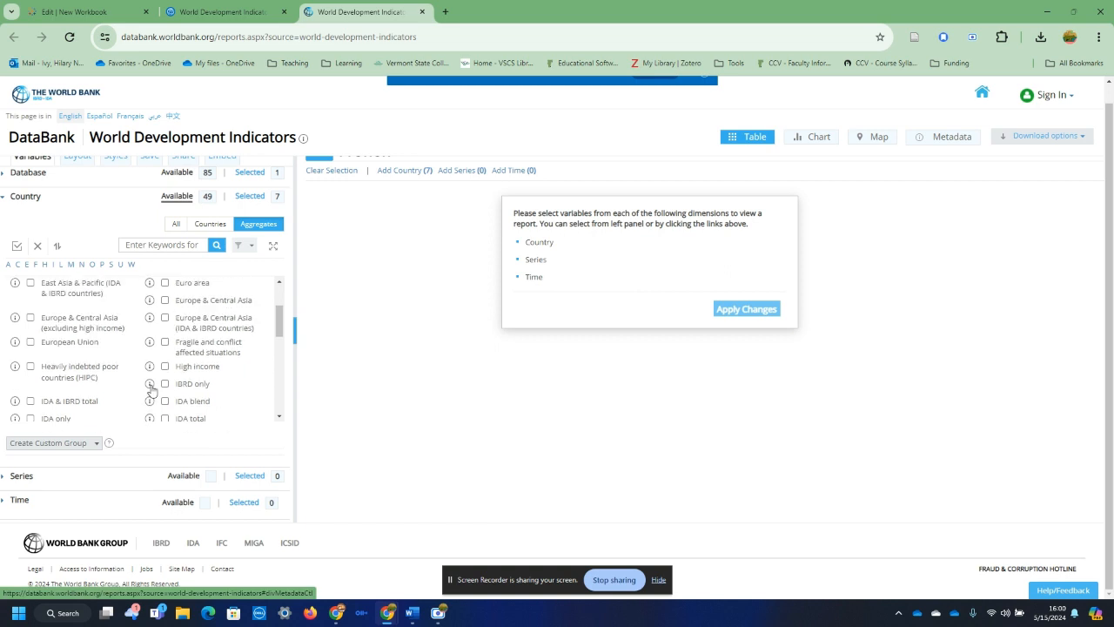
{"action": "scroll", "coordinate": [235, 391], "scroll_direction": "up", "scroll_amount": 2}
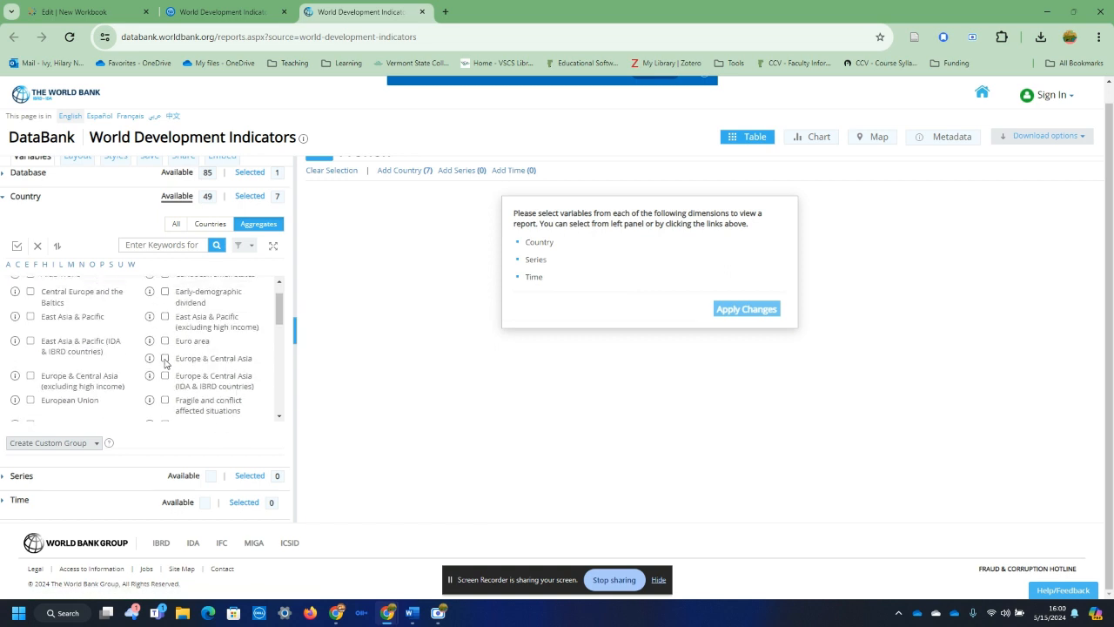
{"action": "left_click", "coordinate": [165, 360]}
{"action": "left_click", "coordinate": [30, 317]}
{"action": "scroll", "coordinate": [226, 351], "scroll_direction": "up", "scroll_amount": 2}
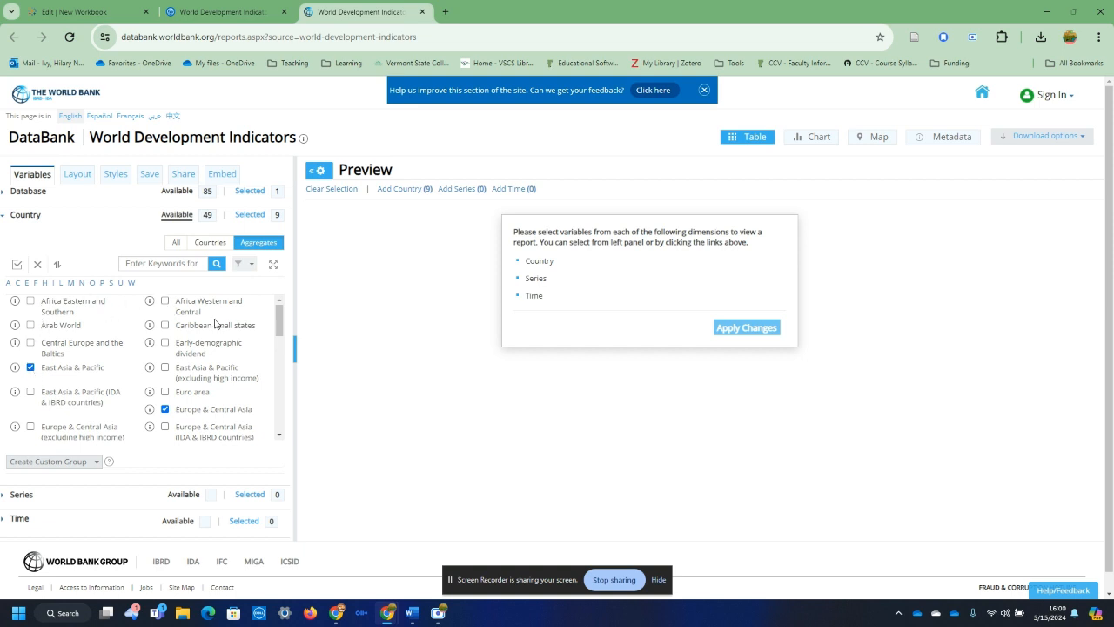
{"action": "scroll", "coordinate": [186, 378], "scroll_direction": "down", "scroll_amount": 1}
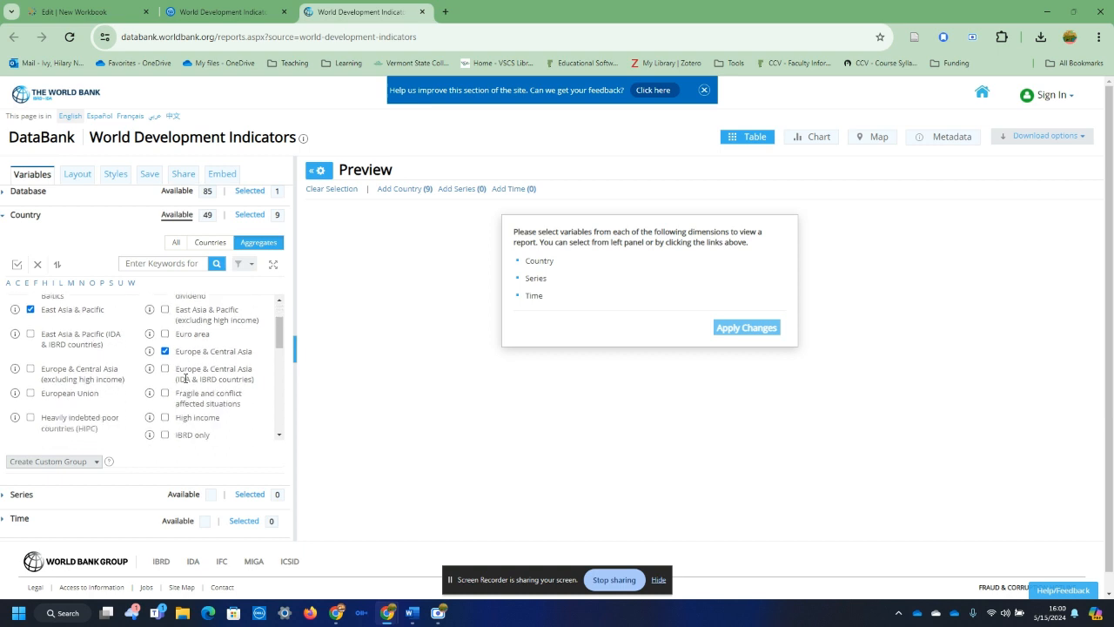
{"action": "scroll", "coordinate": [174, 389], "scroll_direction": "down", "scroll_amount": 2}
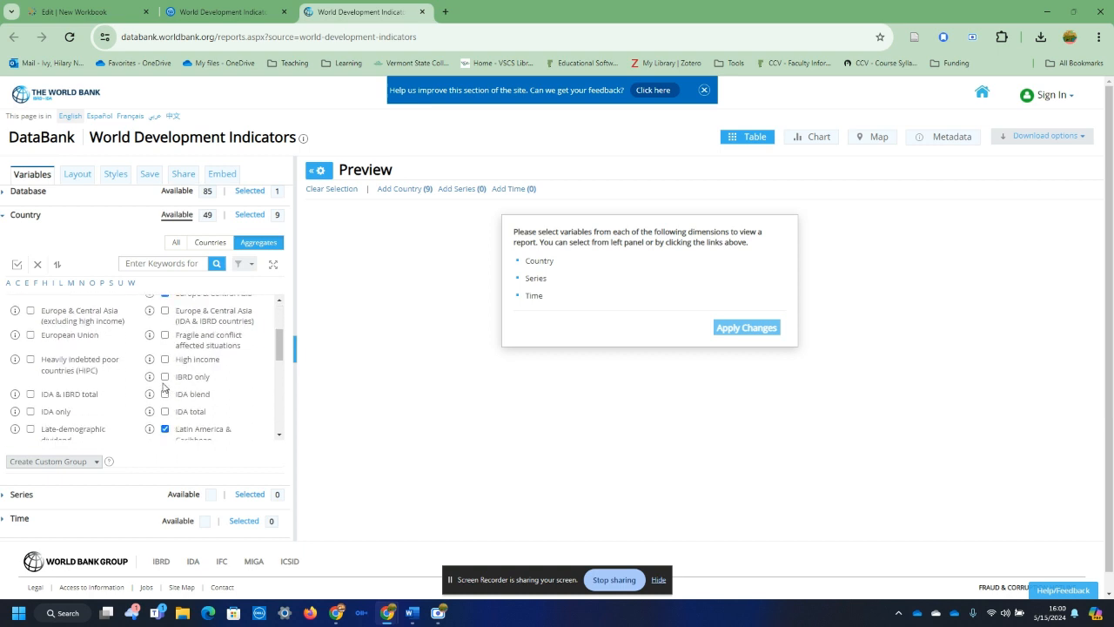
{"action": "scroll", "coordinate": [242, 392], "scroll_direction": "down", "scroll_amount": 3}
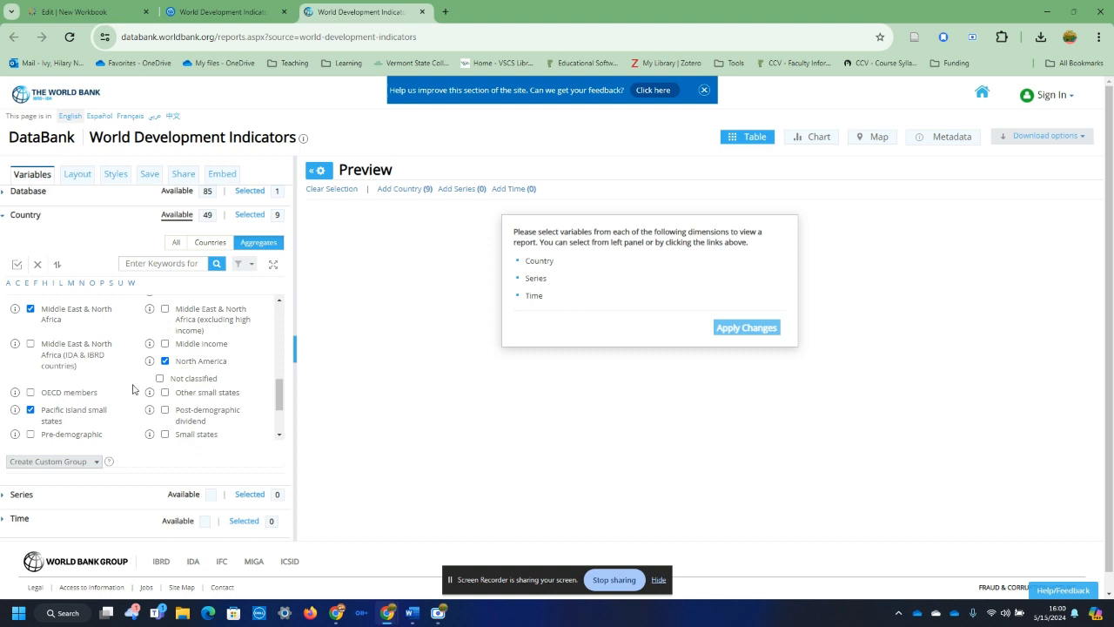
{"action": "scroll", "coordinate": [209, 389], "scroll_direction": "up", "scroll_amount": 6}
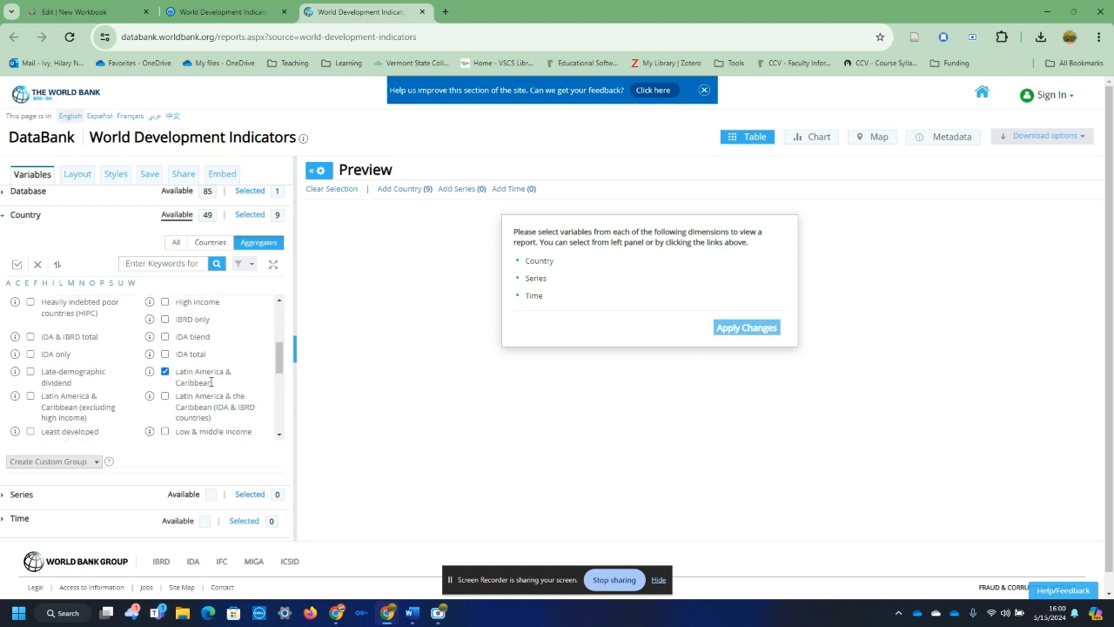
Step: Search the series list for "forest" and select Forest area (% of land area)
{"action": "left_click", "coordinate": [13, 494]}
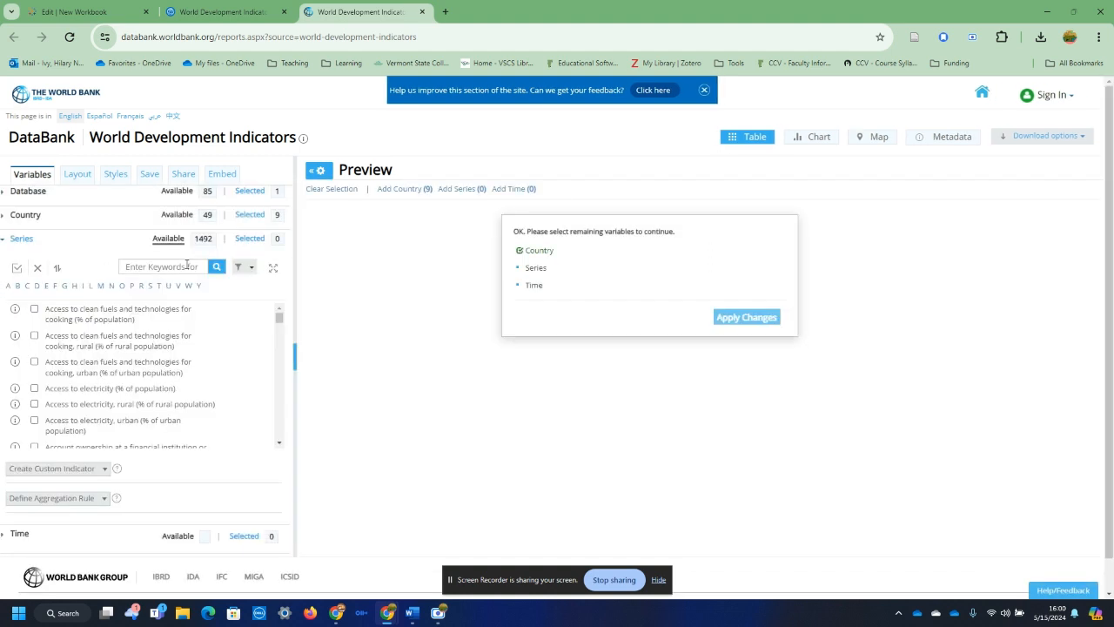
{"action": "left_click", "coordinate": [186, 266]}
{"action": "type", "text": "forest"}
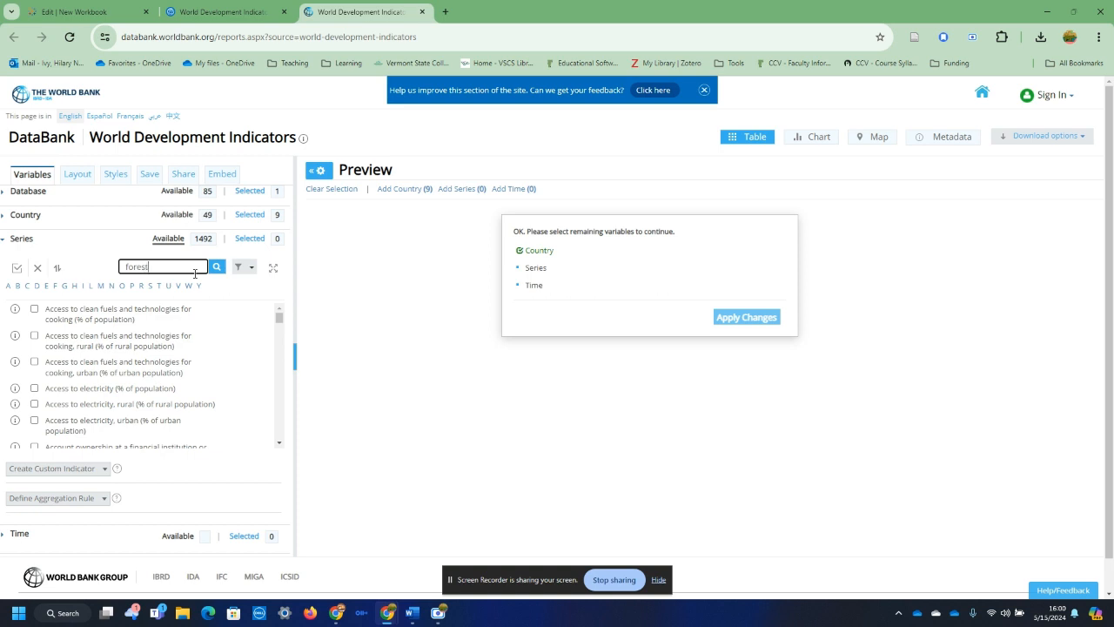
{"action": "scroll", "coordinate": [138, 401], "scroll_direction": "down", "scroll_amount": 3}
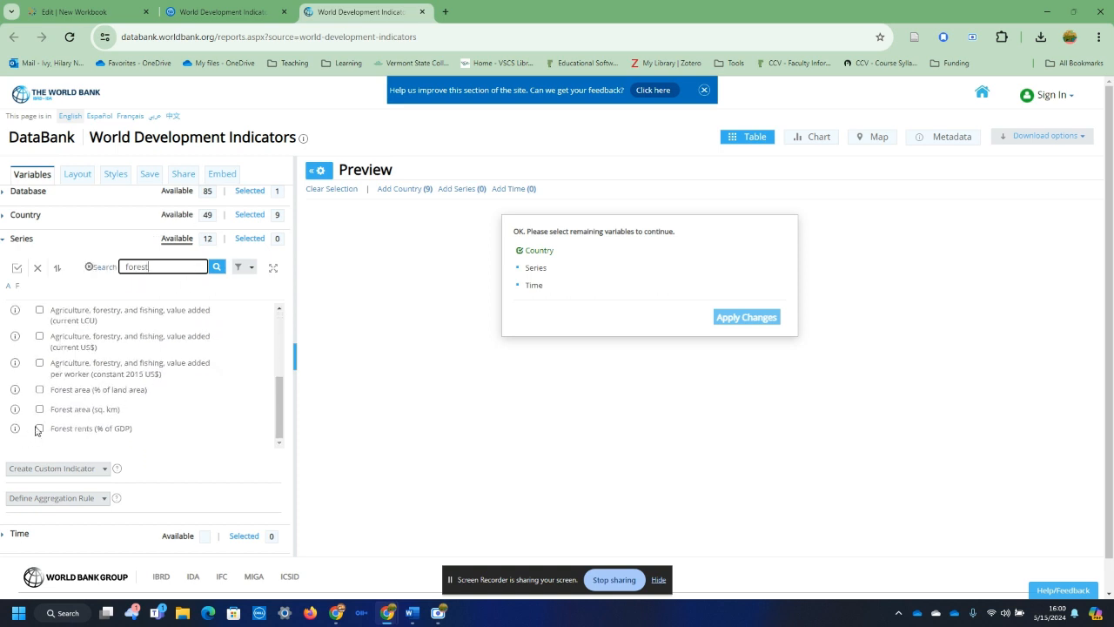
{"action": "left_click", "coordinate": [40, 392]}
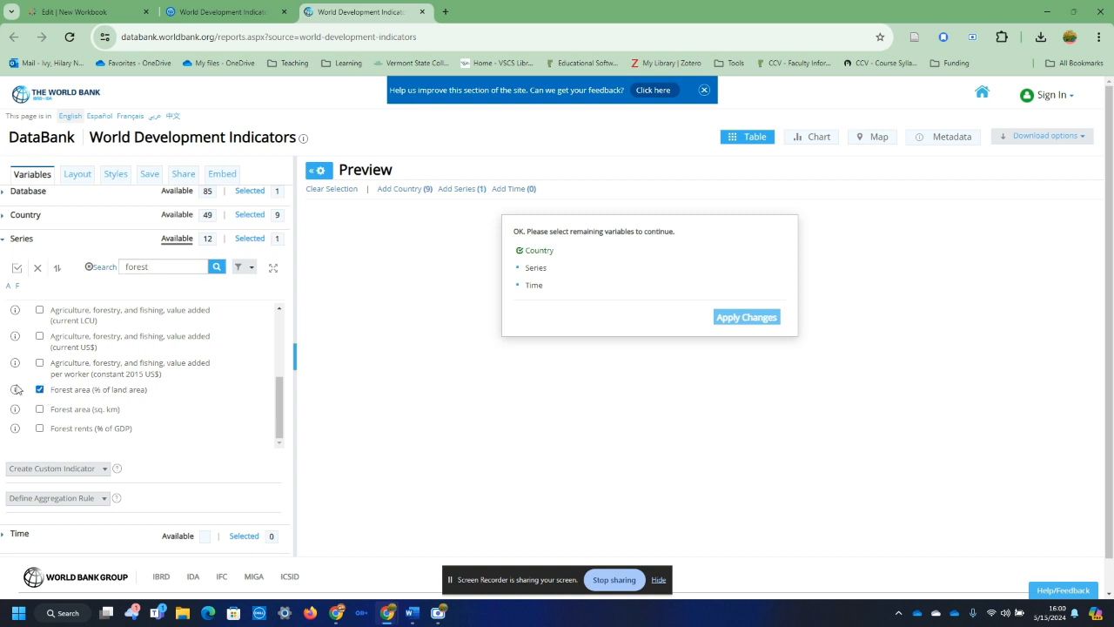
Step: Select the 10 most recent years for the time variable and apply the changes to generate the report
{"action": "left_click", "coordinate": [19, 533]}
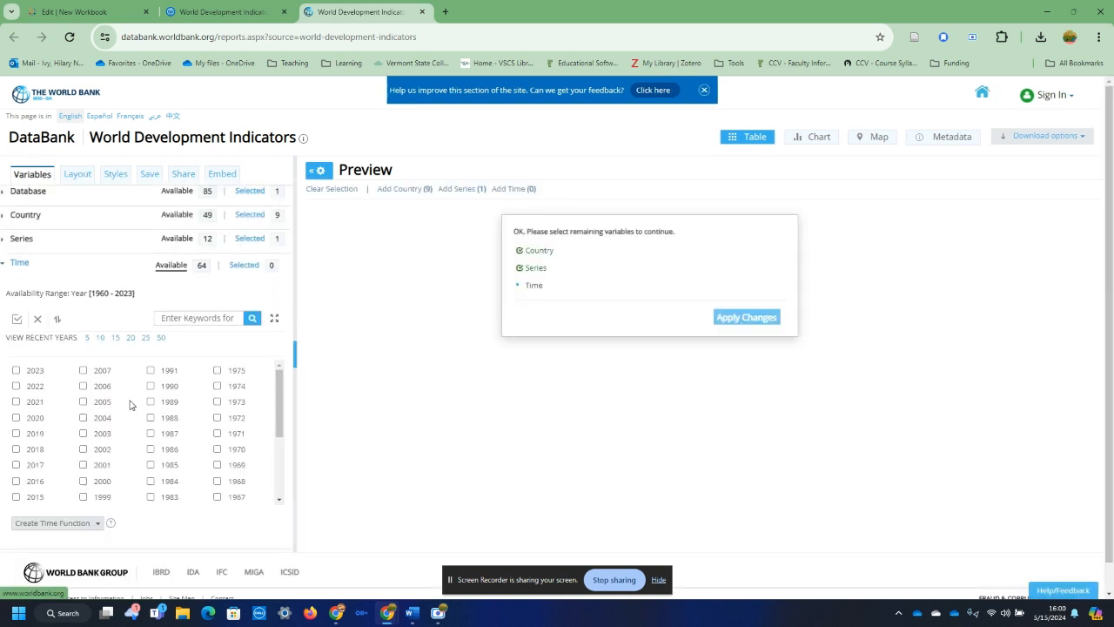
{"action": "left_click", "coordinate": [100, 338]}
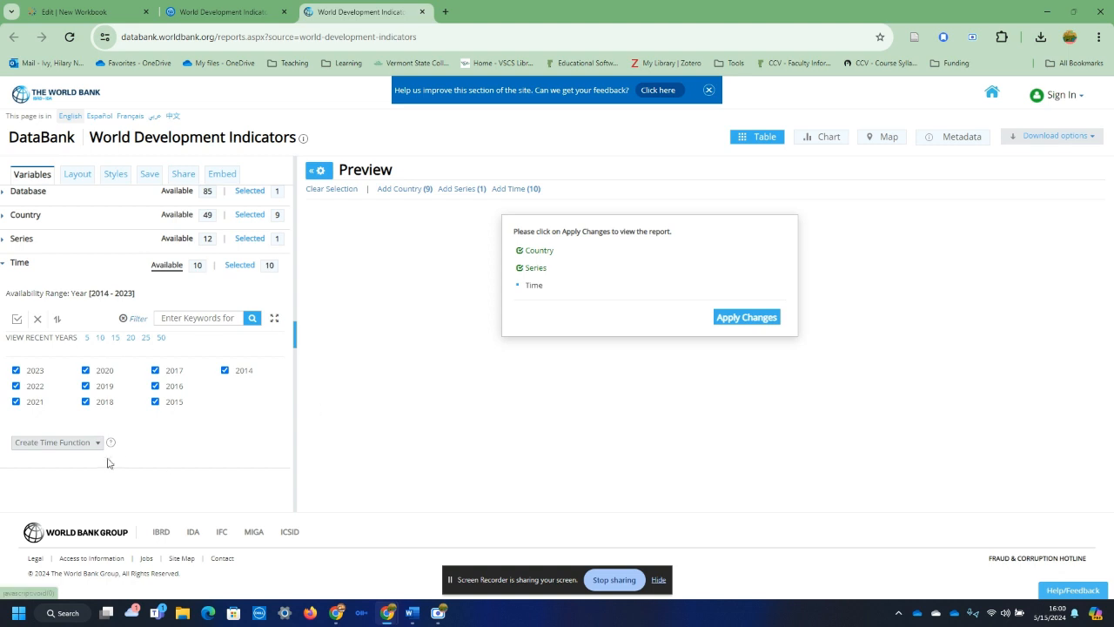
{"action": "left_click", "coordinate": [731, 318]}
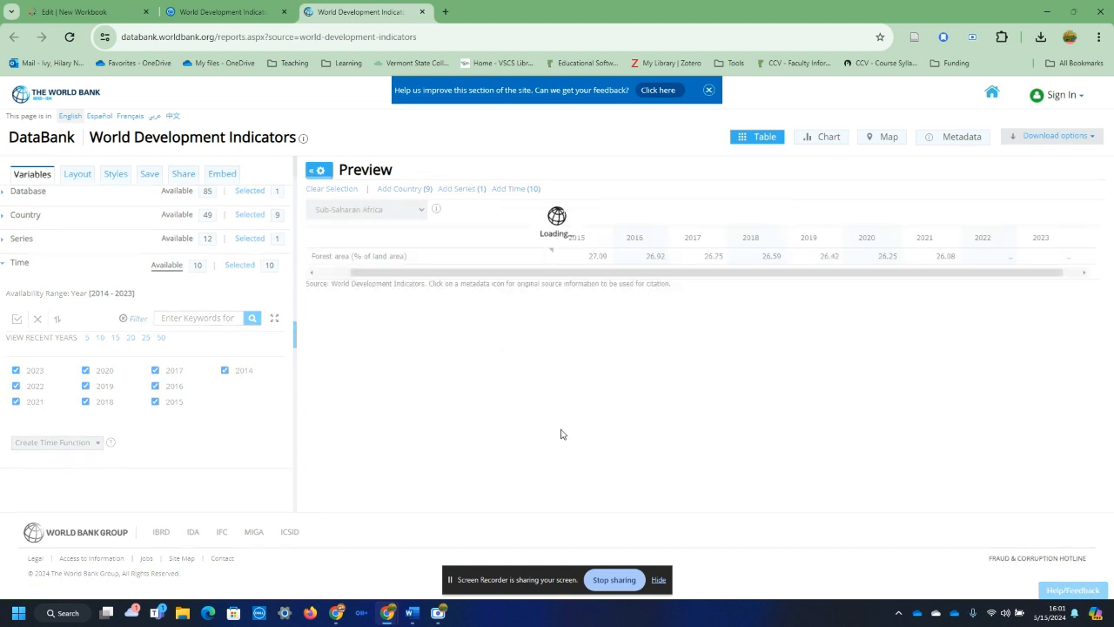
Step: Download the regional forest area report as CSV and show the downloaded zip file in its folder
{"action": "left_click", "coordinate": [1061, 141]}
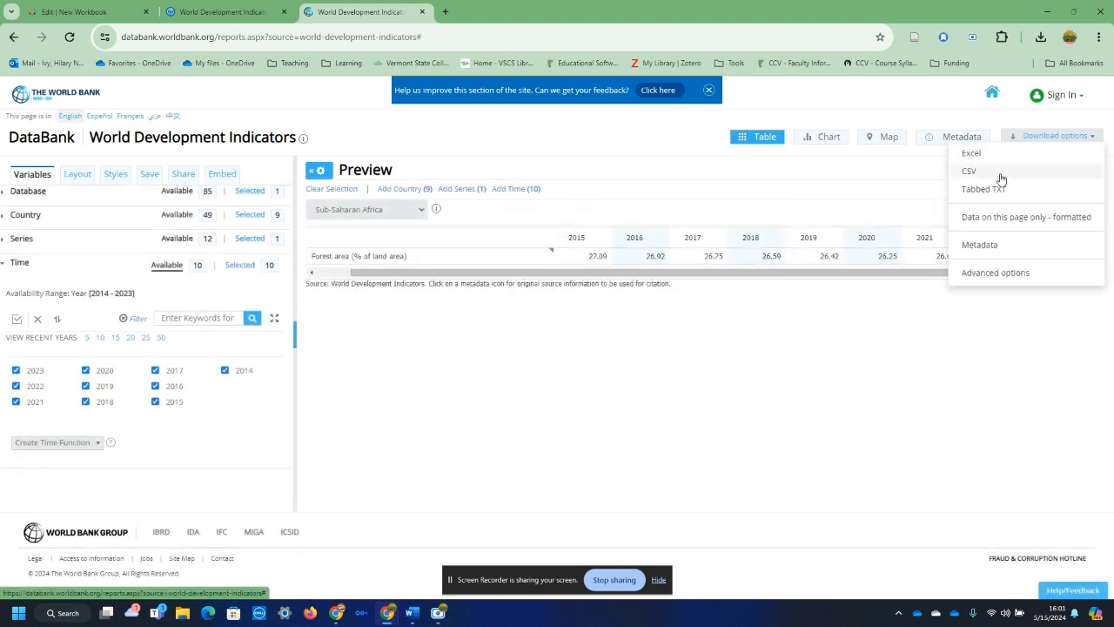
{"action": "left_click", "coordinate": [969, 170]}
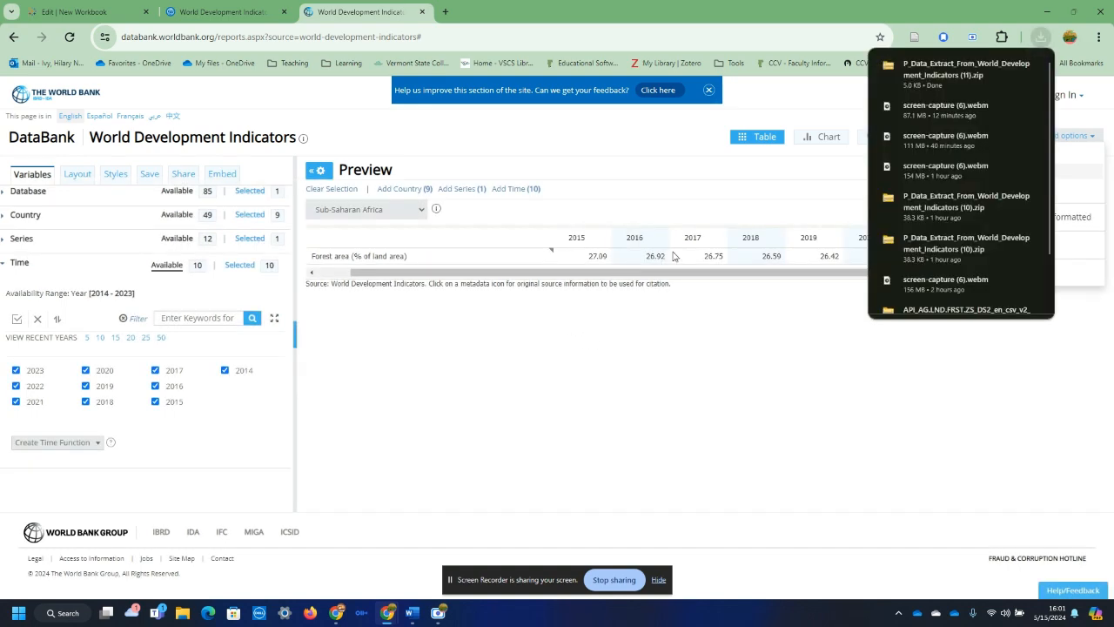
{"action": "left_click", "coordinate": [1022, 67]}
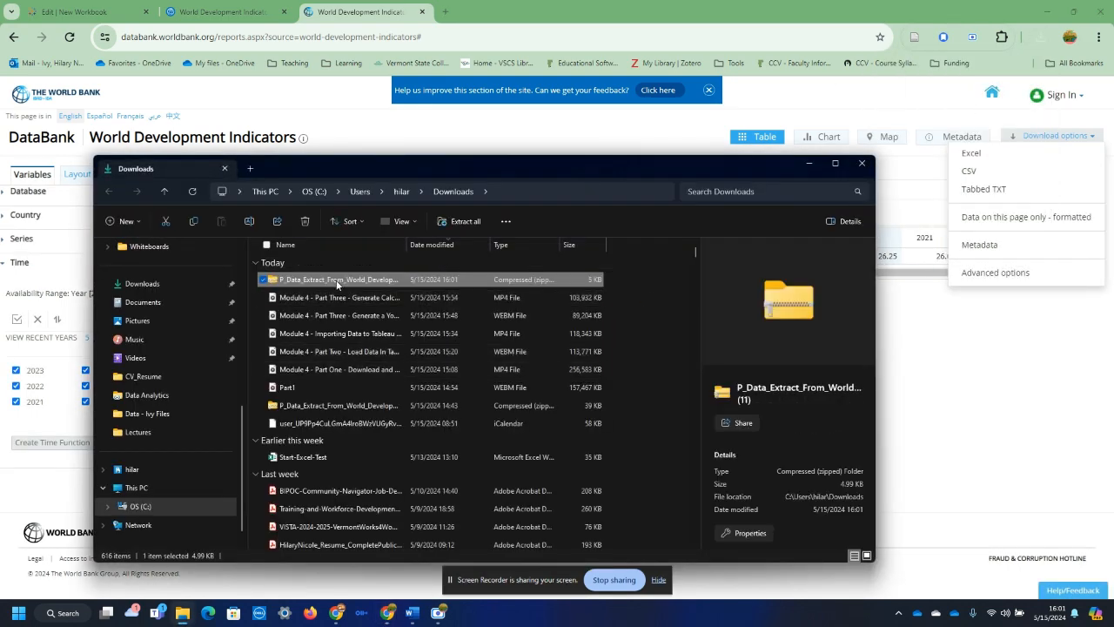
Step: Extract the newly downloaded zip into Teaching > CIS-1280 Intro to Data Analytics > Data - Ivy Files
{"action": "right_click", "coordinate": [335, 279]}
{"action": "left_click", "coordinate": [397, 371]}
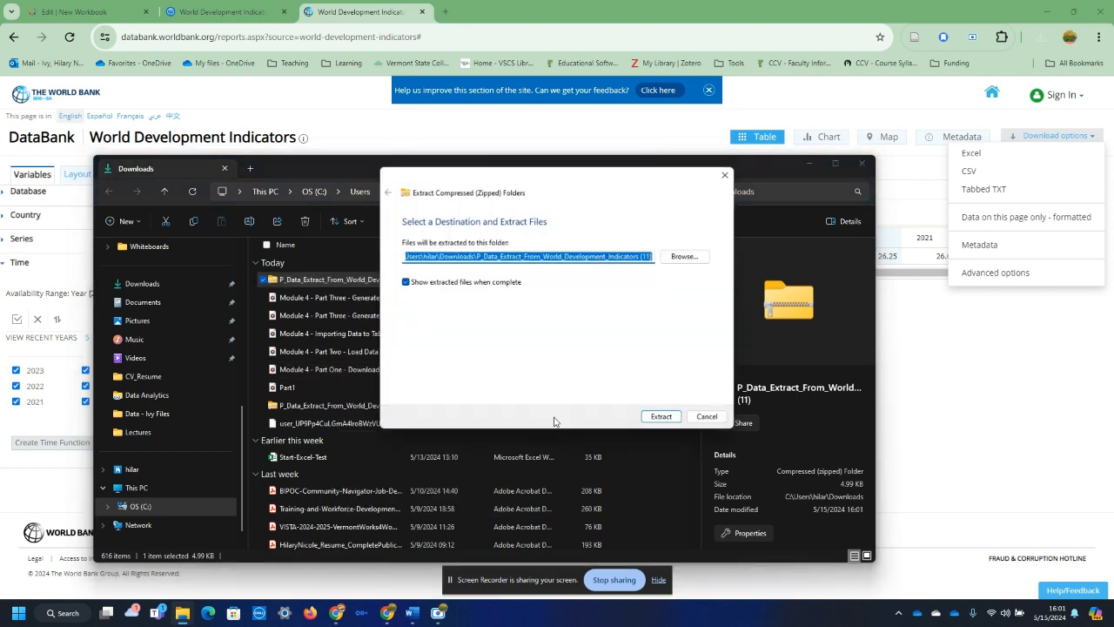
{"action": "left_click", "coordinate": [700, 260]}
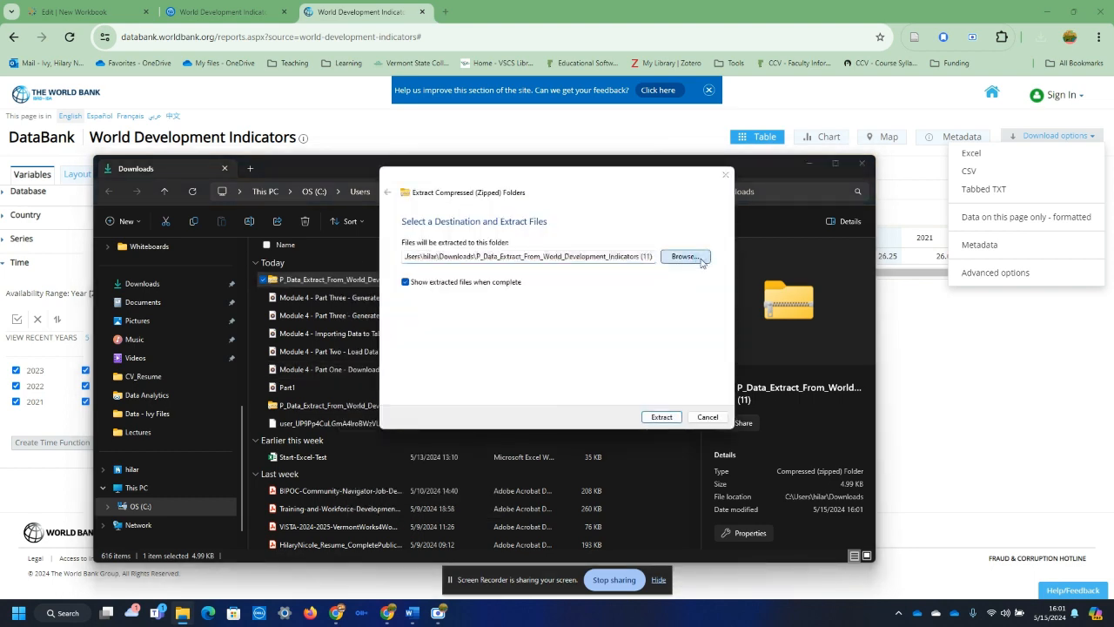
{"action": "left_click", "coordinate": [447, 375]}
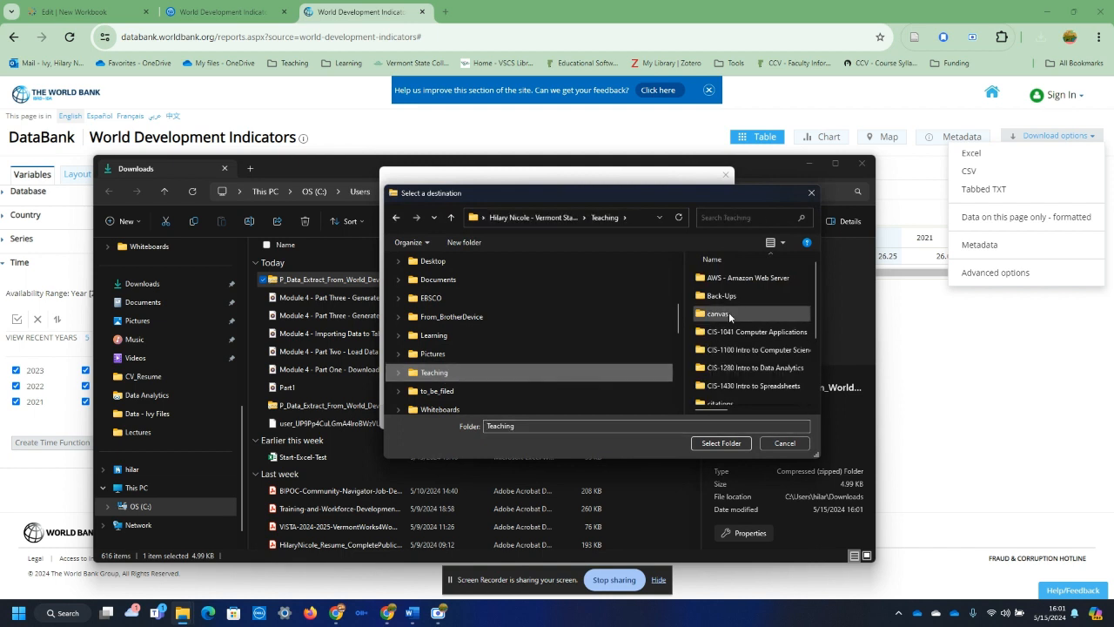
{"action": "left_click", "coordinate": [742, 369]}
{"action": "double_click", "coordinate": [741, 369]}
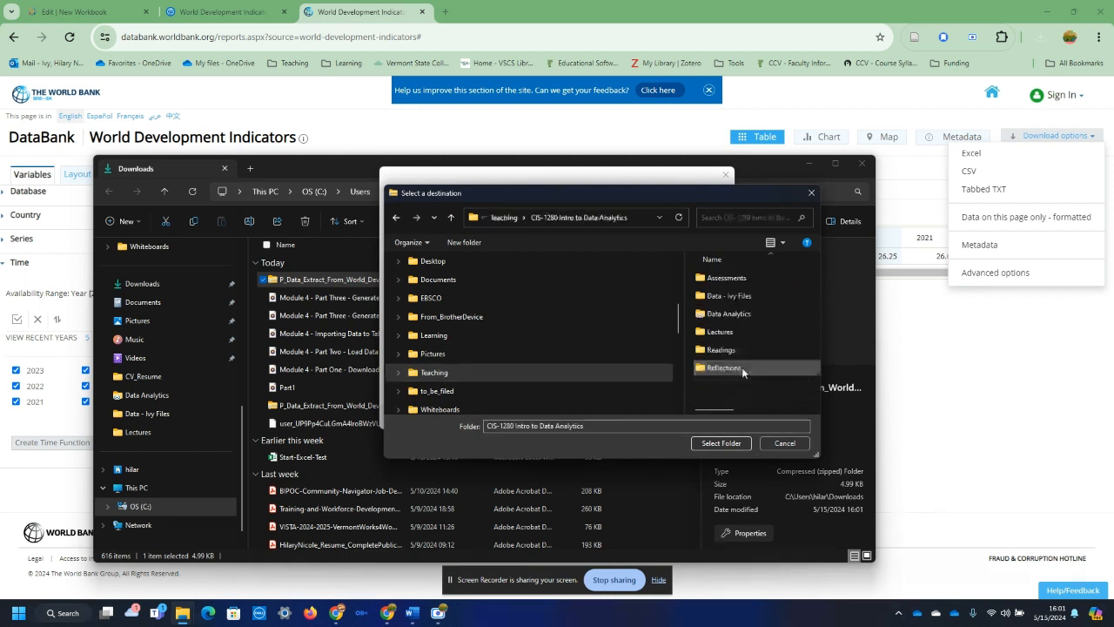
{"action": "double_click", "coordinate": [725, 296]}
{"action": "left_click", "coordinate": [723, 443]}
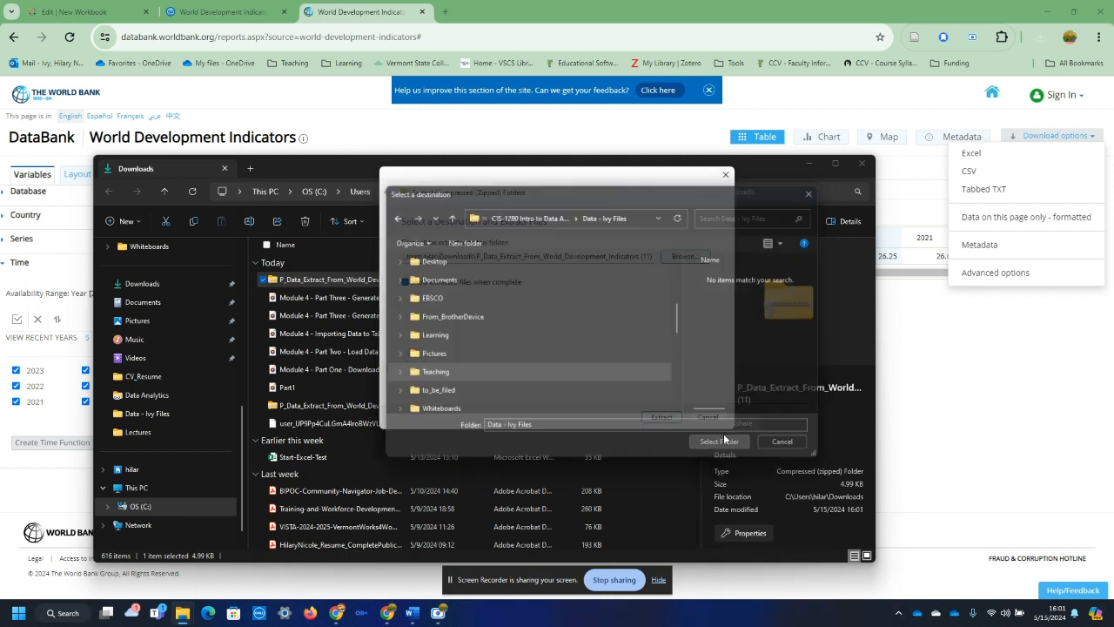
{"action": "left_click", "coordinate": [662, 417]}
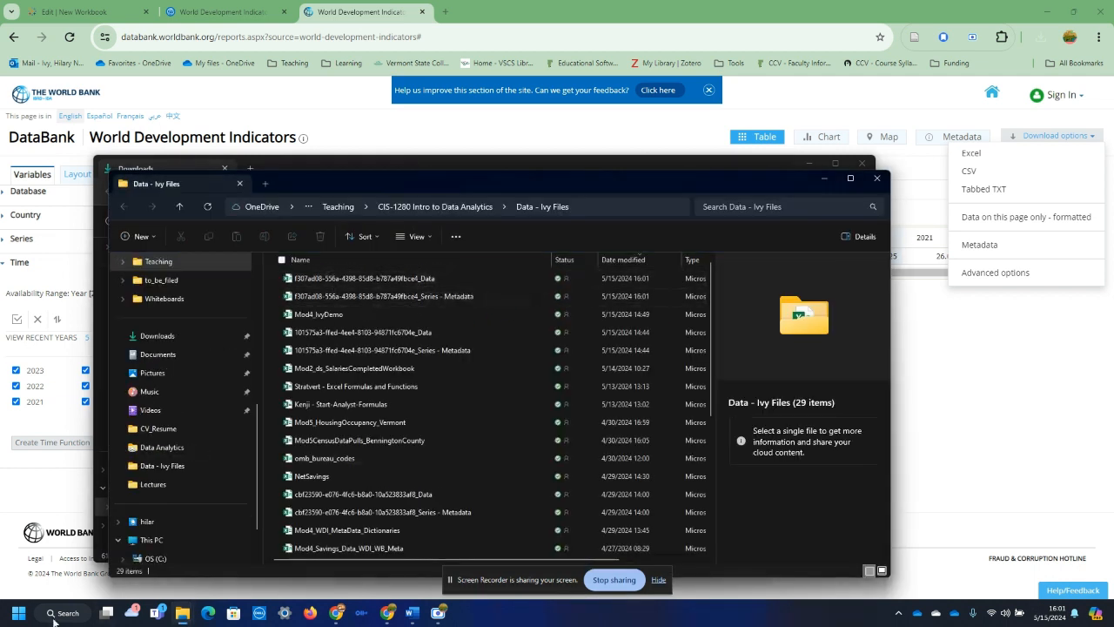
Step: Switch to Excel and create a blank workbook
{"action": "left_click", "coordinate": [18, 612]}
{"action": "left_click", "coordinate": [185, 275]}
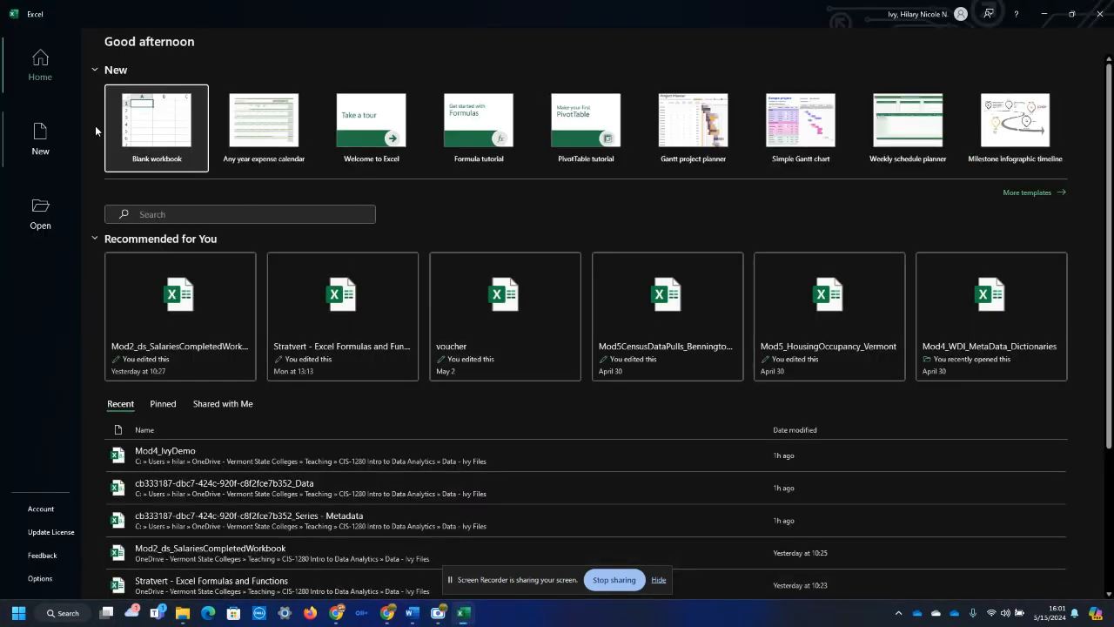
{"action": "left_click", "coordinate": [151, 124]}
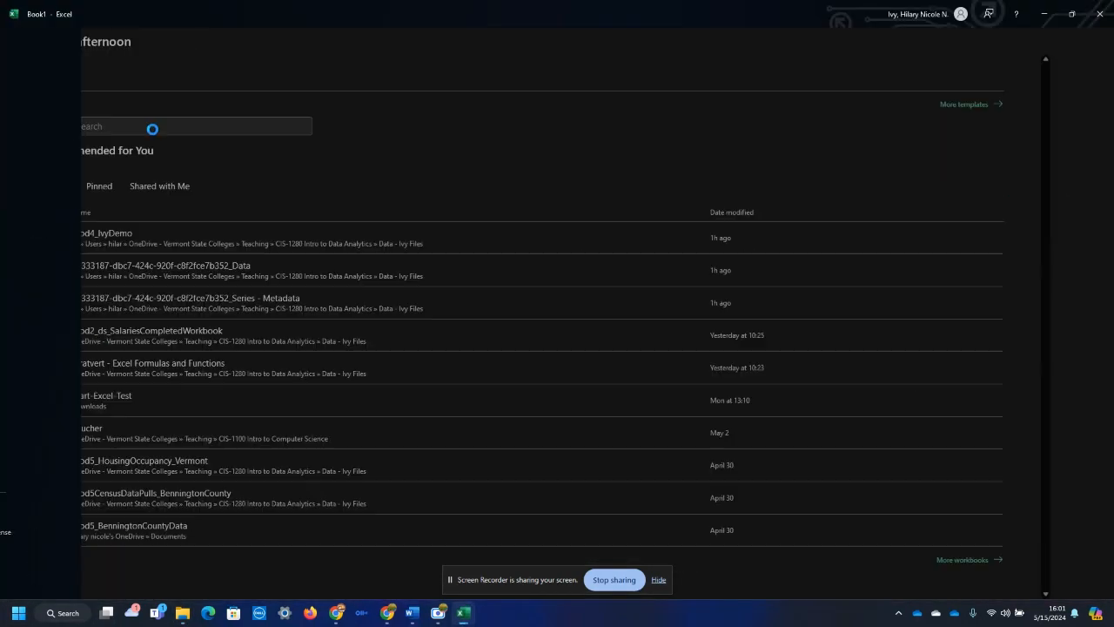
Step: Import the extracted f307ad08-556a-4398-85d8-b787a49fbce4_Data CSV from the Data - Ivy Files folder and open it in Power Query for transformation
{"action": "left_click", "coordinate": [248, 39]}
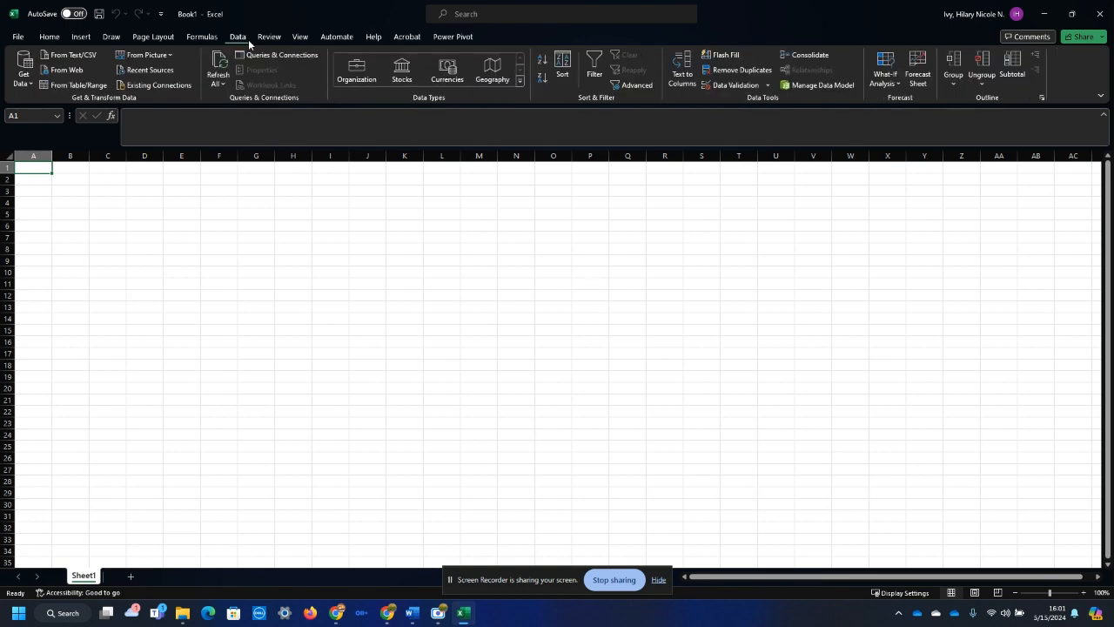
{"action": "left_click", "coordinate": [22, 74]}
{"action": "left_click", "coordinate": [75, 54]}
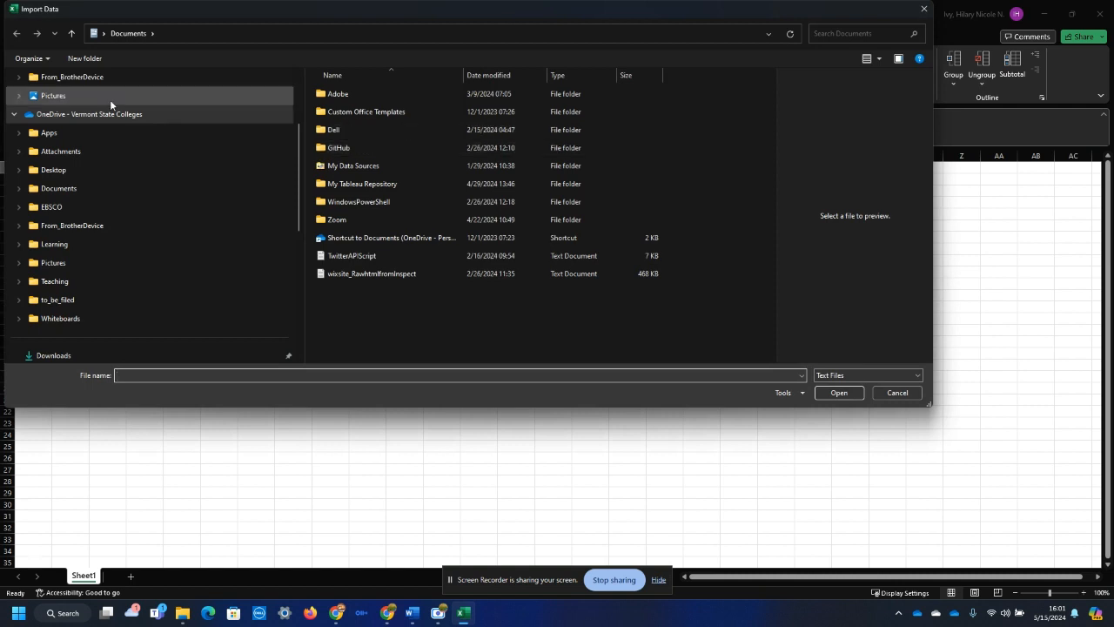
{"action": "left_click", "coordinate": [90, 282]}
{"action": "double_click", "coordinate": [388, 191]}
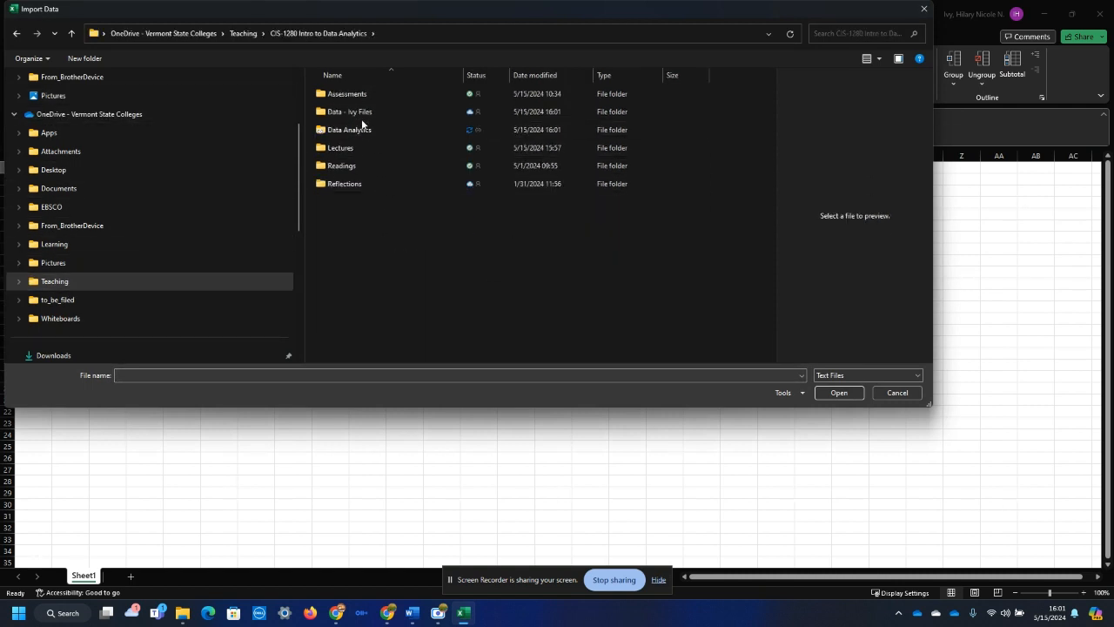
{"action": "double_click", "coordinate": [357, 111]}
{"action": "left_click", "coordinate": [376, 94]}
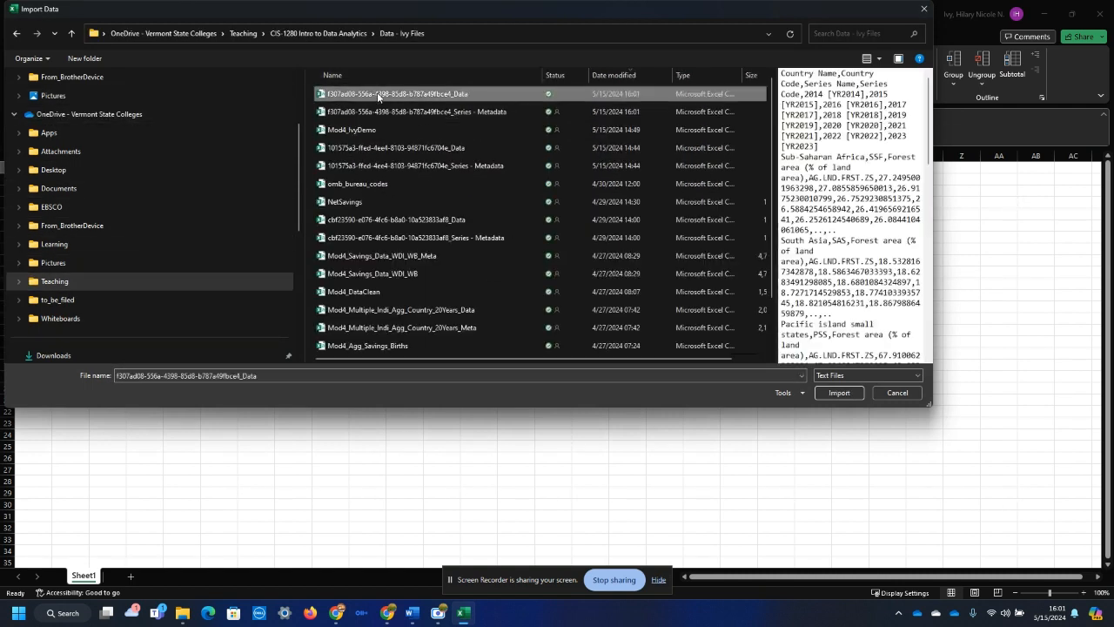
{"action": "left_click", "coordinate": [838, 393]}
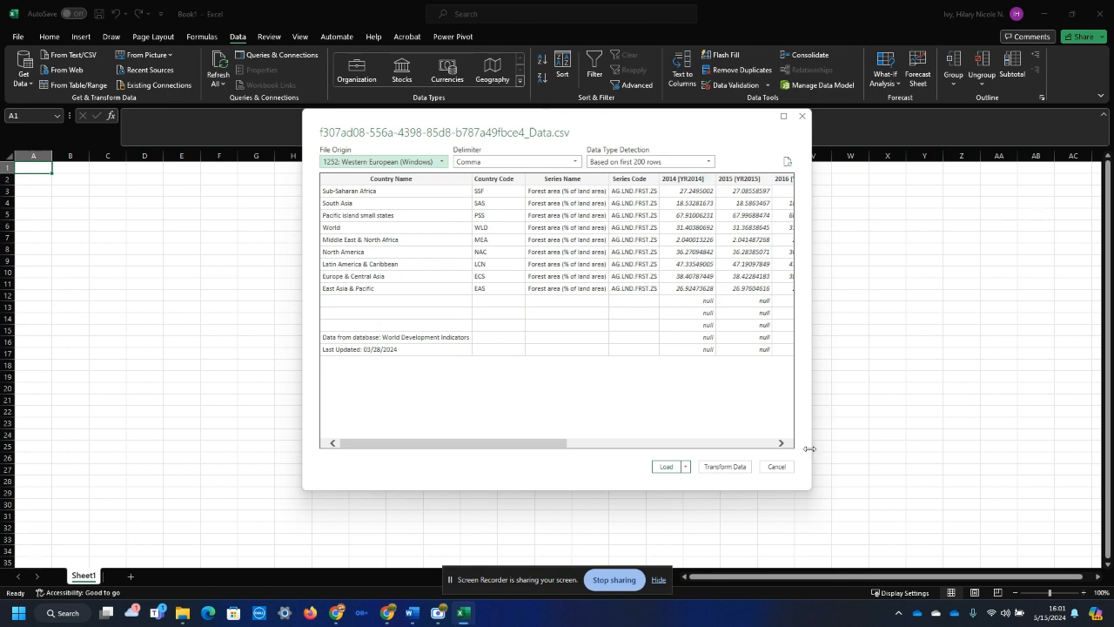
{"action": "left_click", "coordinate": [724, 466]}
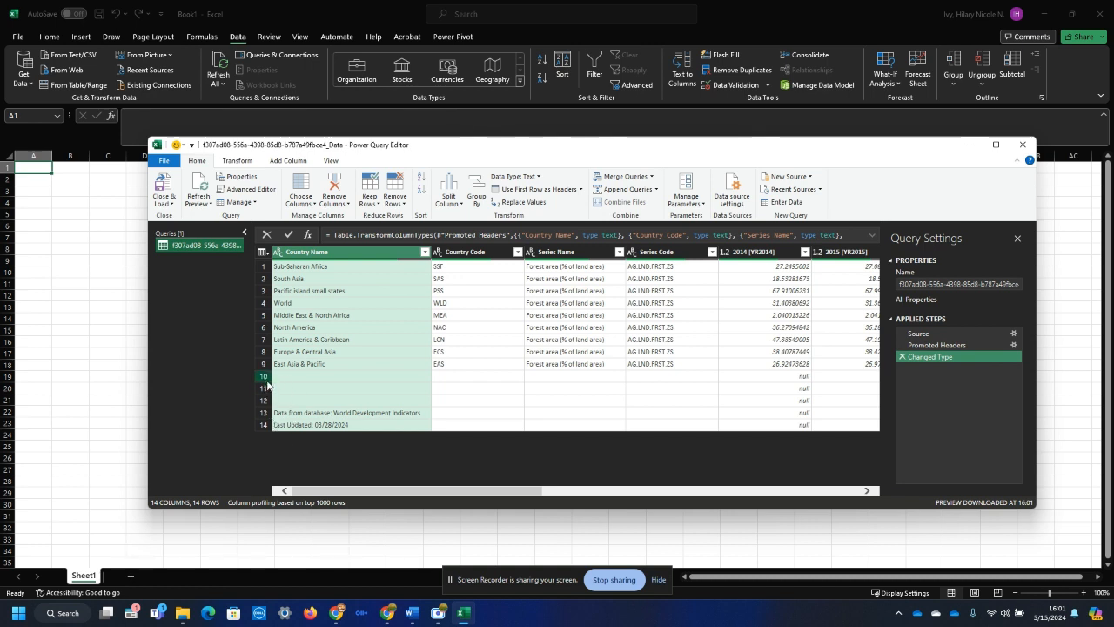
Step: Remove the bottom 5 rows from the query
{"action": "left_click", "coordinate": [394, 197]}
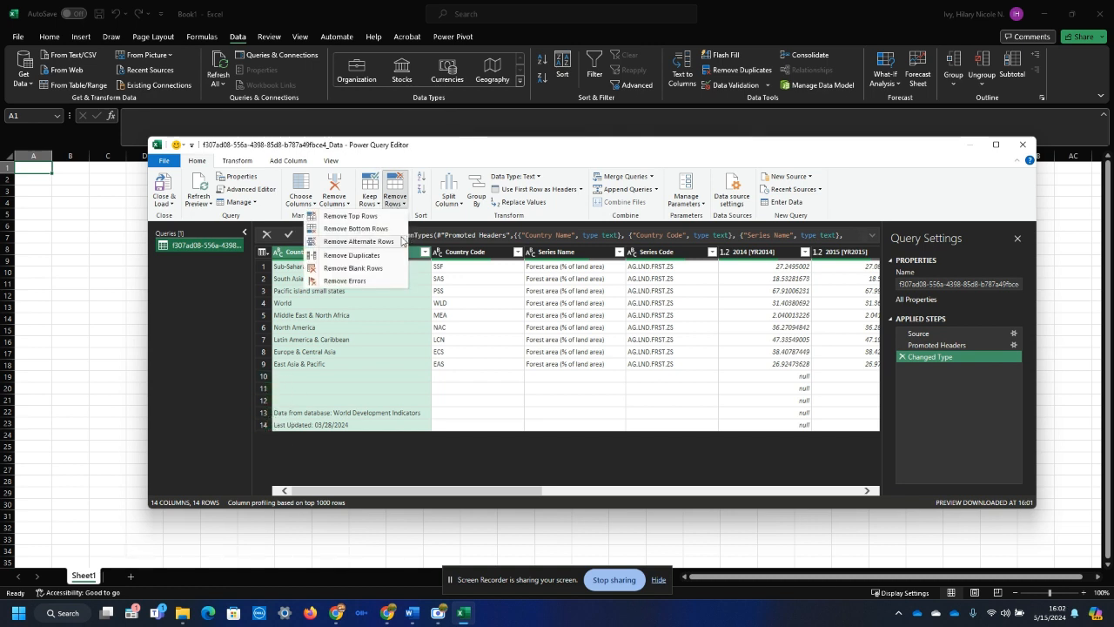
{"action": "left_click", "coordinate": [357, 228]}
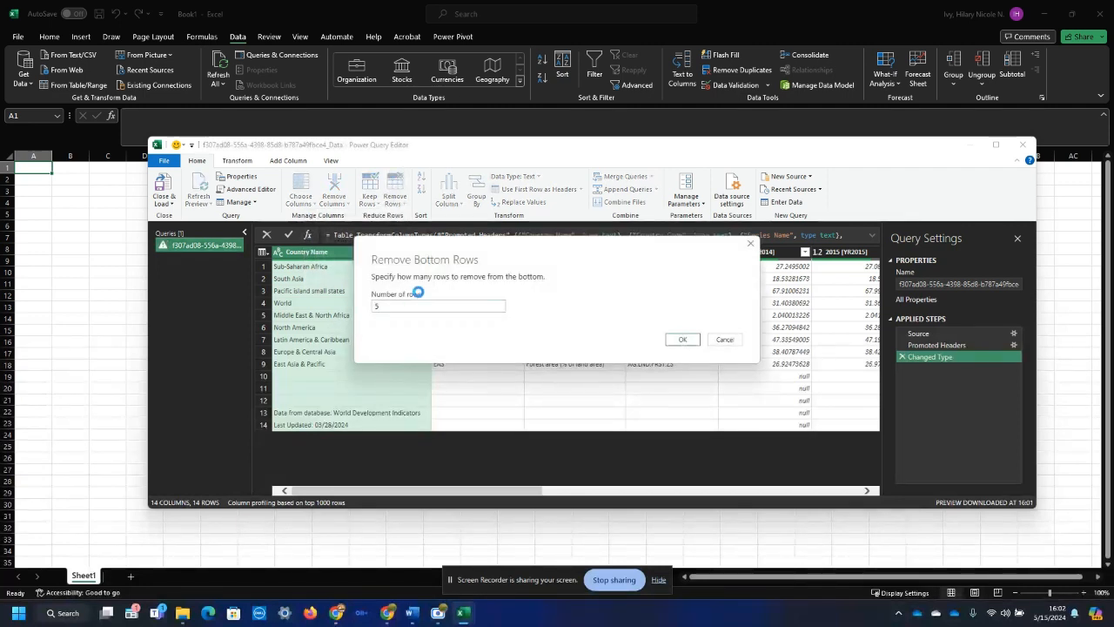
{"action": "key", "text": "Return"}
Step: Rename the query as Region_ForestArea
{"action": "triple_click", "coordinate": [937, 285]}
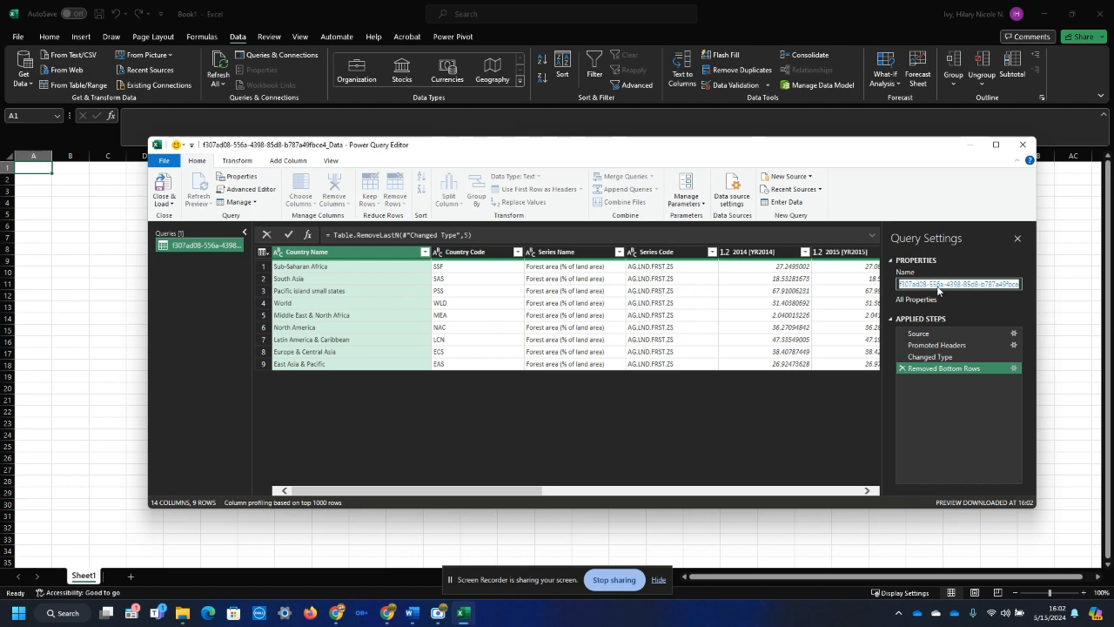
{"action": "type", "text": "Region_De"}
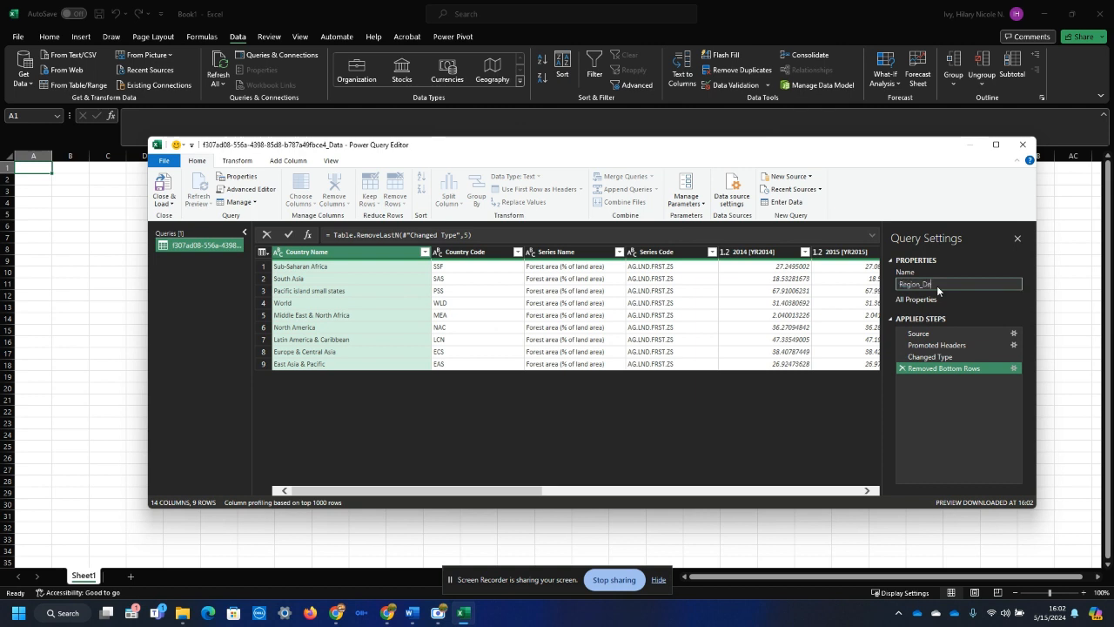
{"action": "key", "text": "BackSpace"}
{"action": "key", "text": "BackSpace"}
{"action": "key", "text": "Return"}
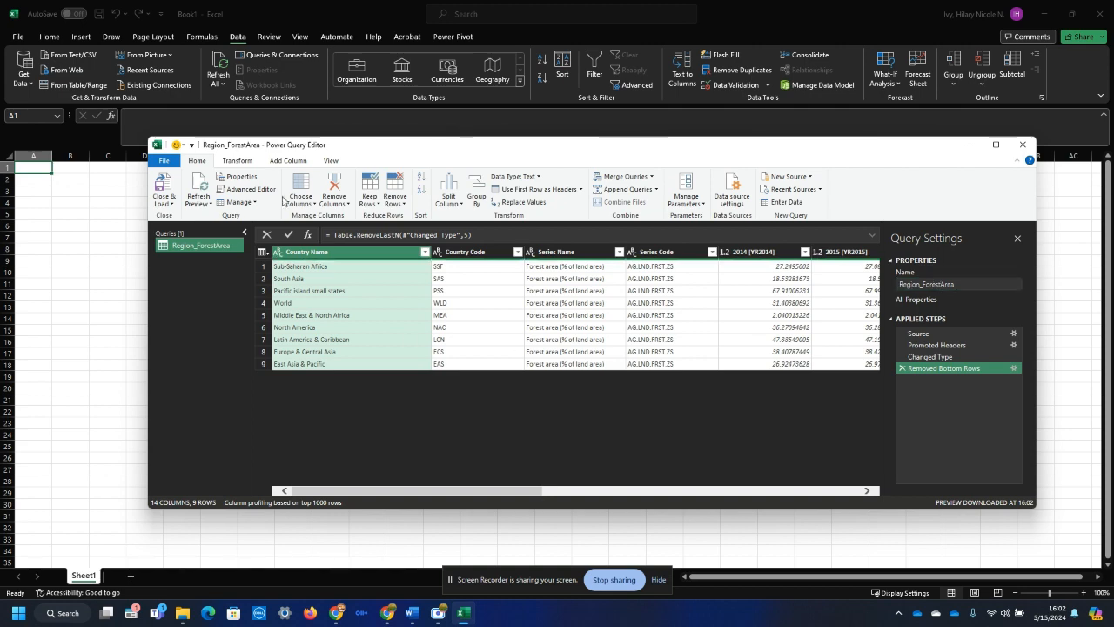
Step: Close the query editor and load the data as a table on a new worksheet
{"action": "left_click", "coordinate": [174, 206]}
{"action": "left_click", "coordinate": [166, 228]}
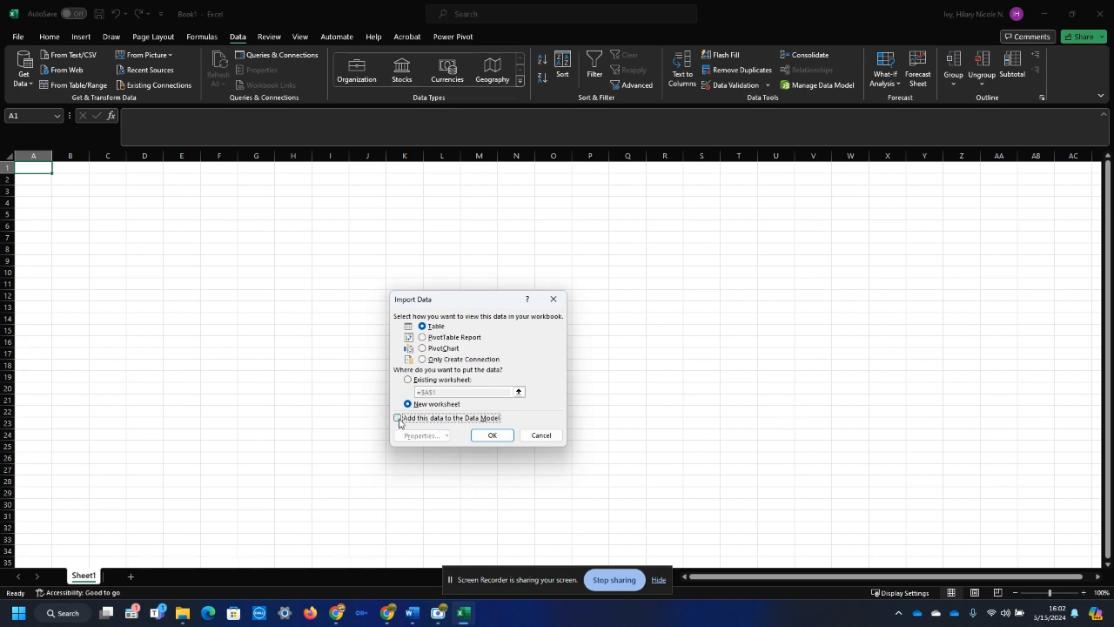
{"action": "left_click", "coordinate": [493, 435]}
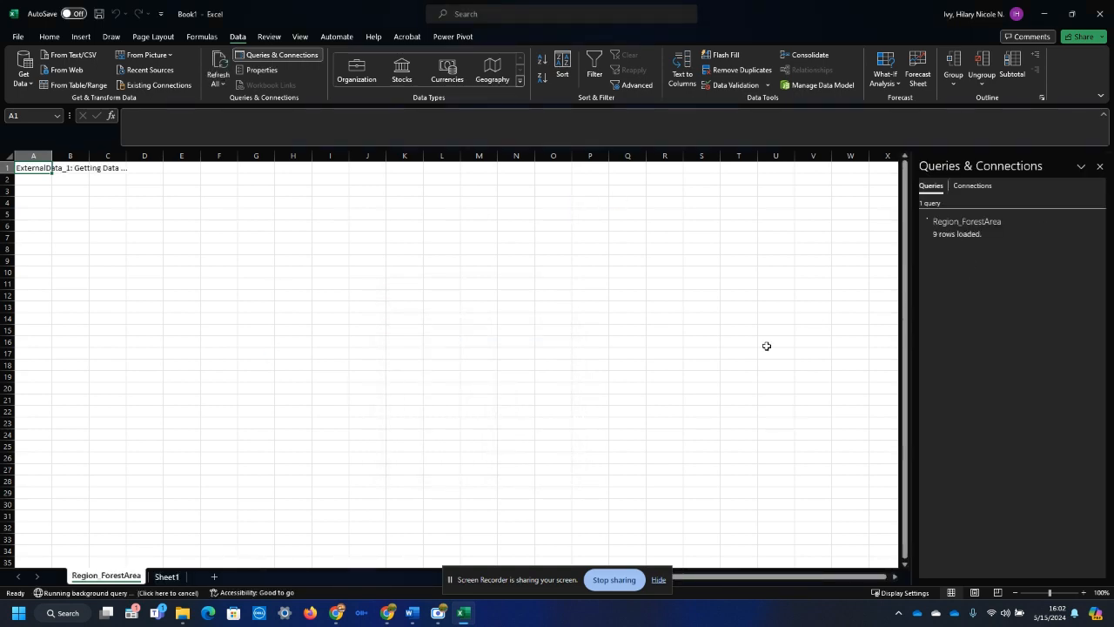
Step: Delete the empty Sheet1 from the workbook
{"action": "left_click", "coordinate": [169, 576]}
{"action": "right_click", "coordinate": [171, 577]}
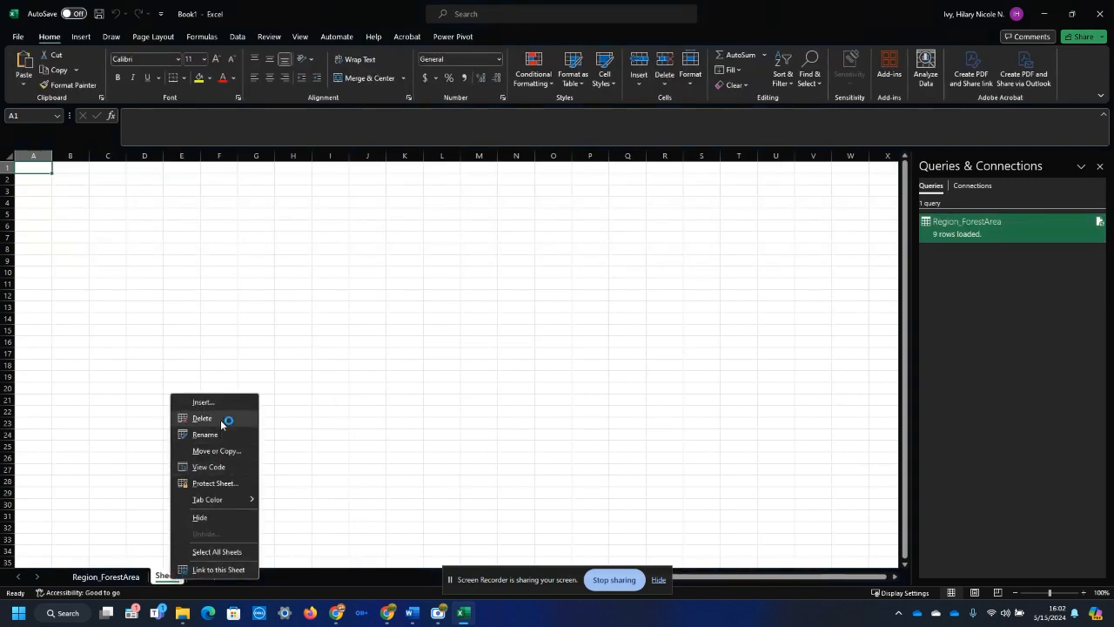
{"action": "left_click", "coordinate": [221, 423]}
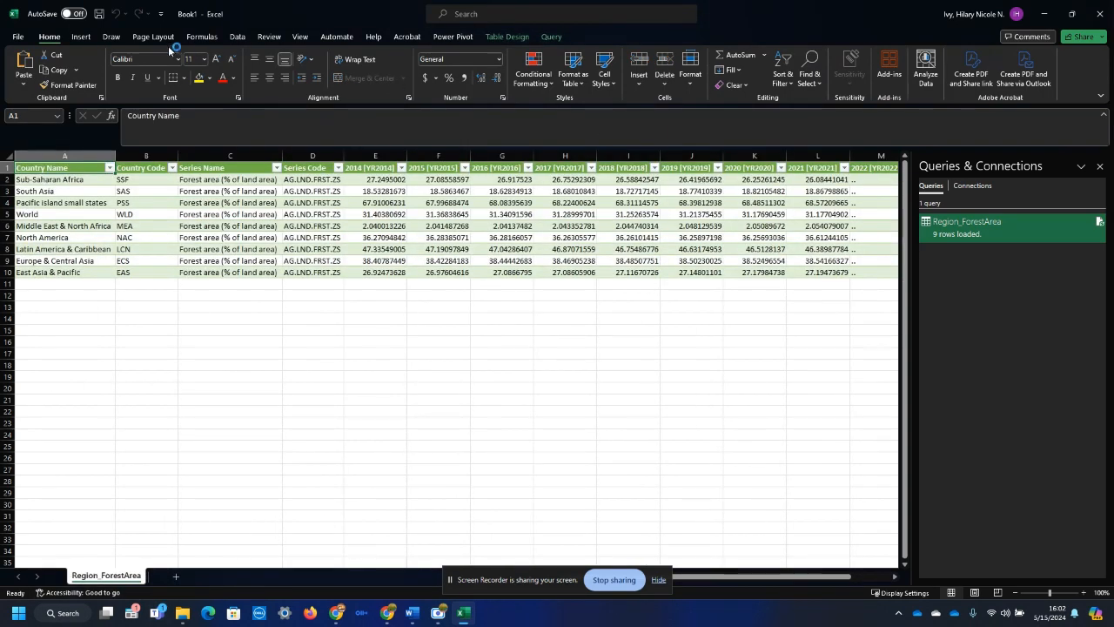
Step: Save the workbook as Mod4_IvyDemoAgg in CSV UTF-8 format in the course's Data - Ivy Files folder, and close it
{"action": "left_click", "coordinate": [18, 36]}
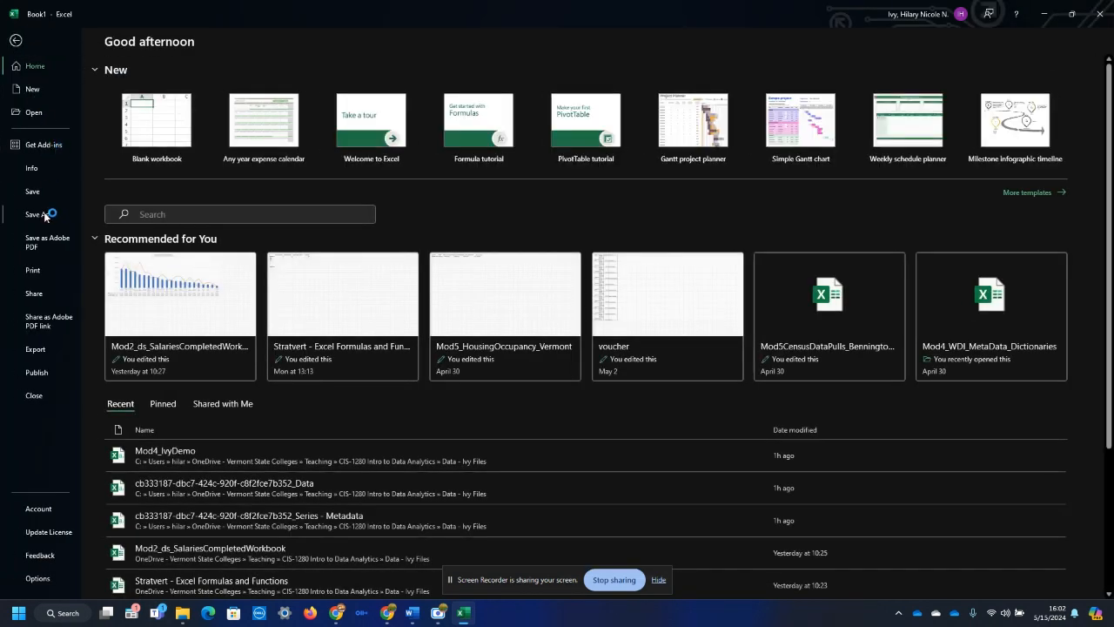
{"action": "left_click", "coordinate": [39, 214]}
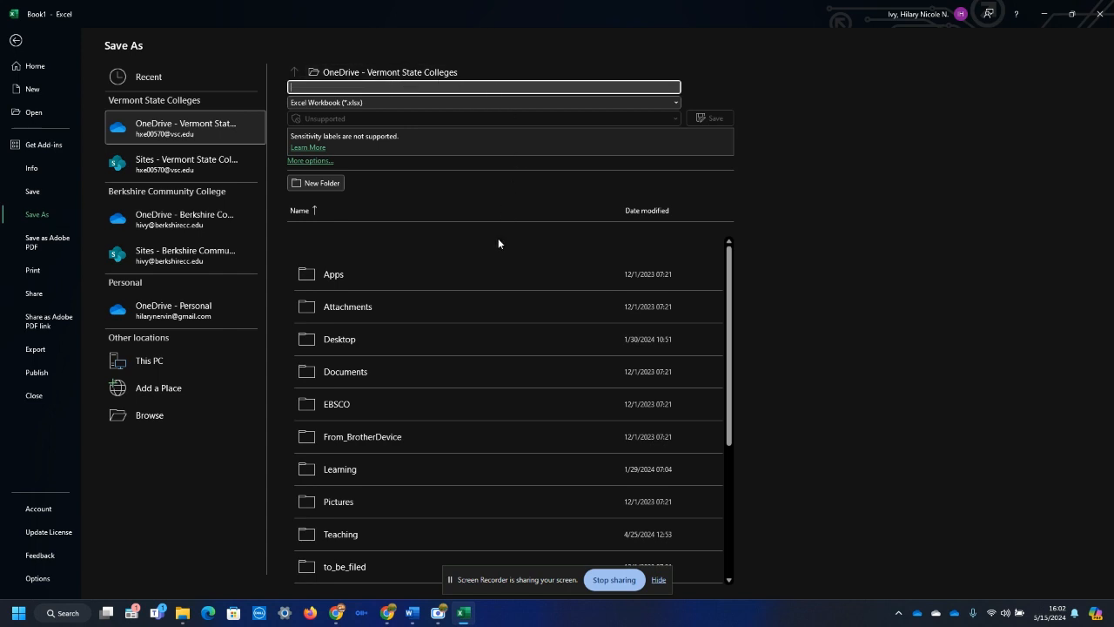
{"action": "type", "text": "Mod4_IvyDemoAgg"}
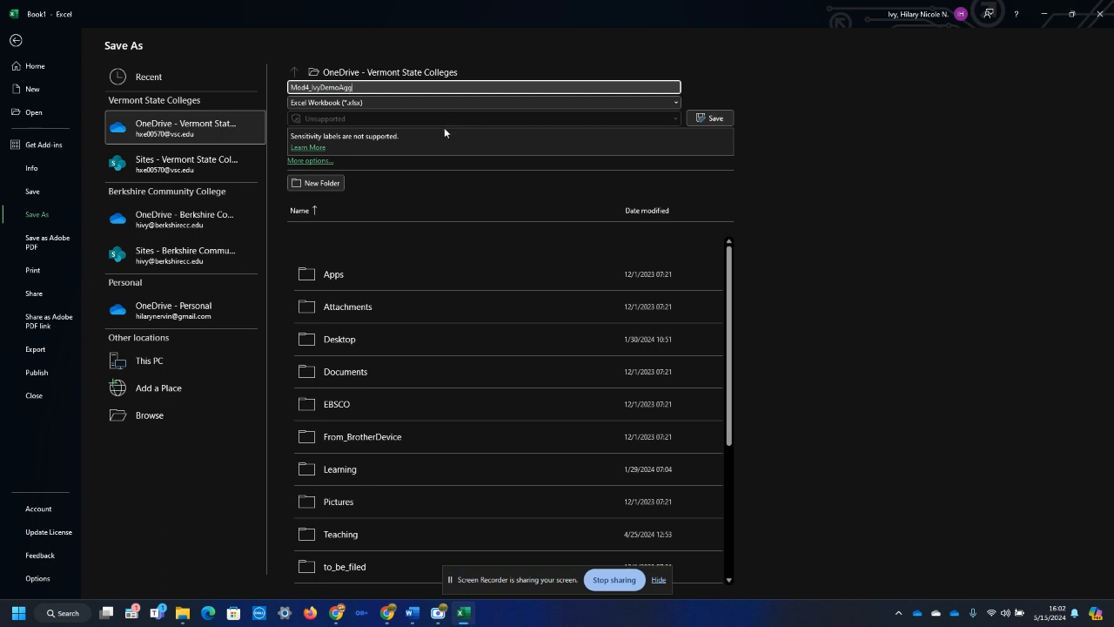
{"action": "left_click", "coordinate": [355, 534]}
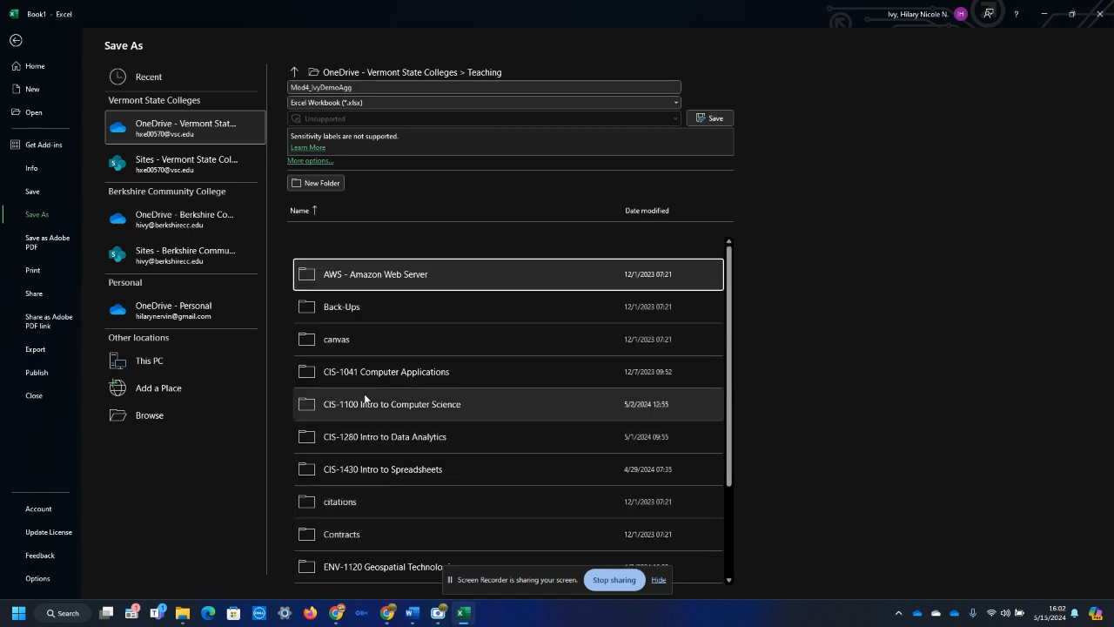
{"action": "left_click", "coordinate": [375, 440]}
{"action": "left_click", "coordinate": [352, 307]}
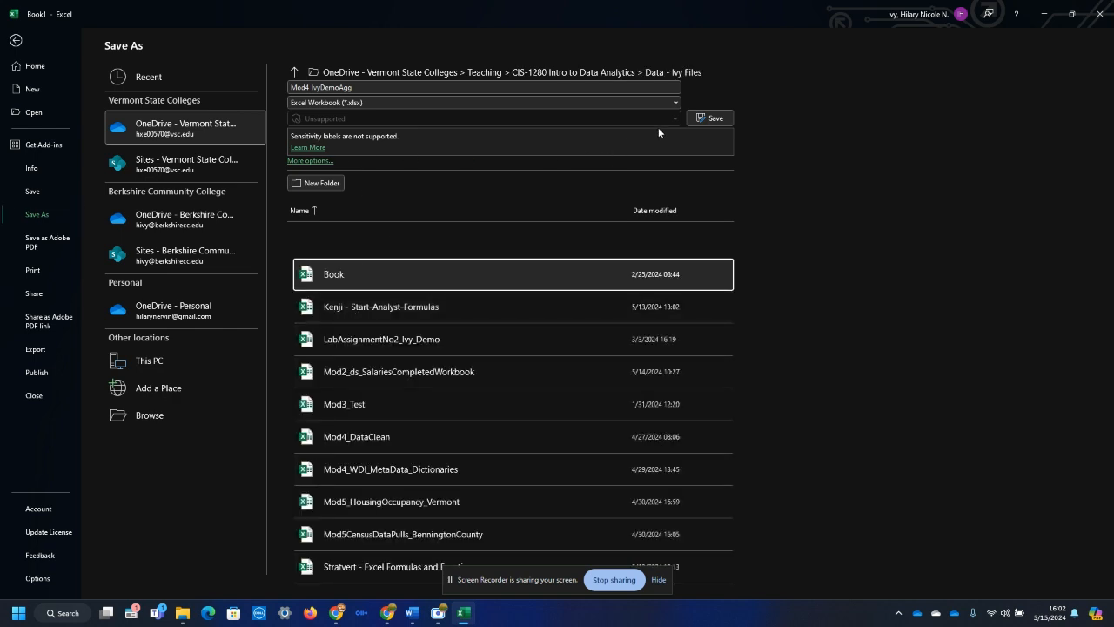
{"action": "left_click", "coordinate": [666, 102]}
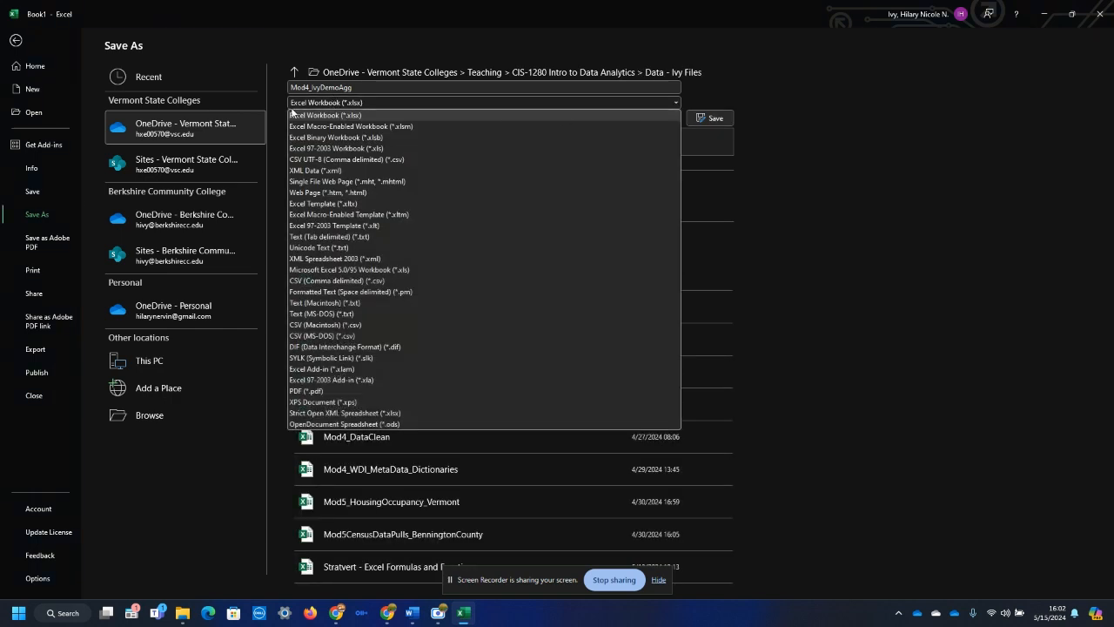
{"action": "left_click", "coordinate": [352, 159]}
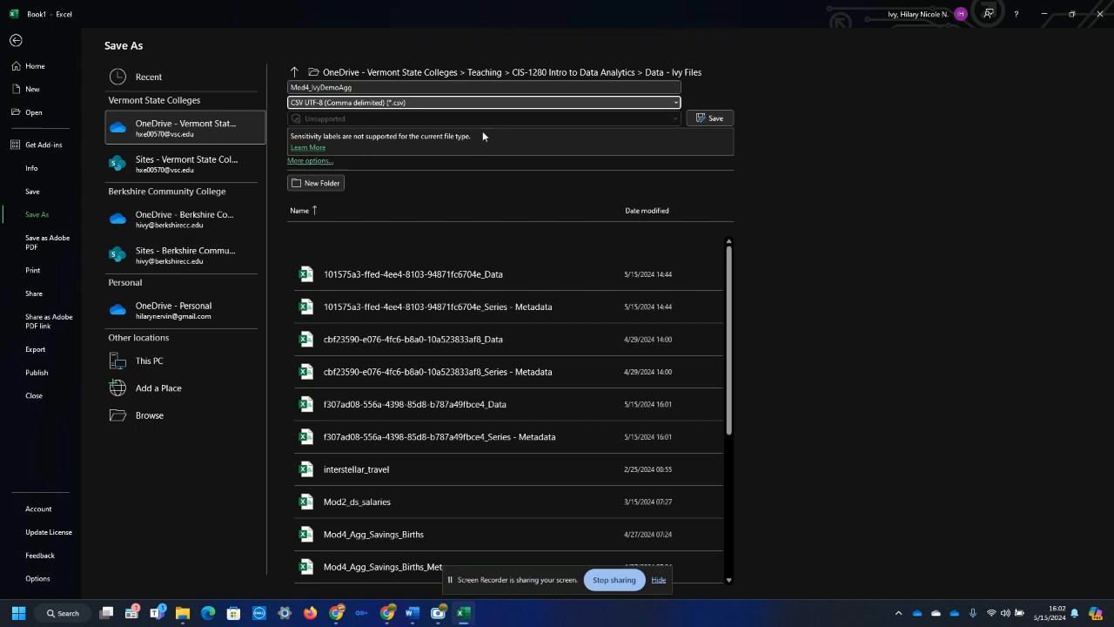
{"action": "left_click", "coordinate": [710, 118]}
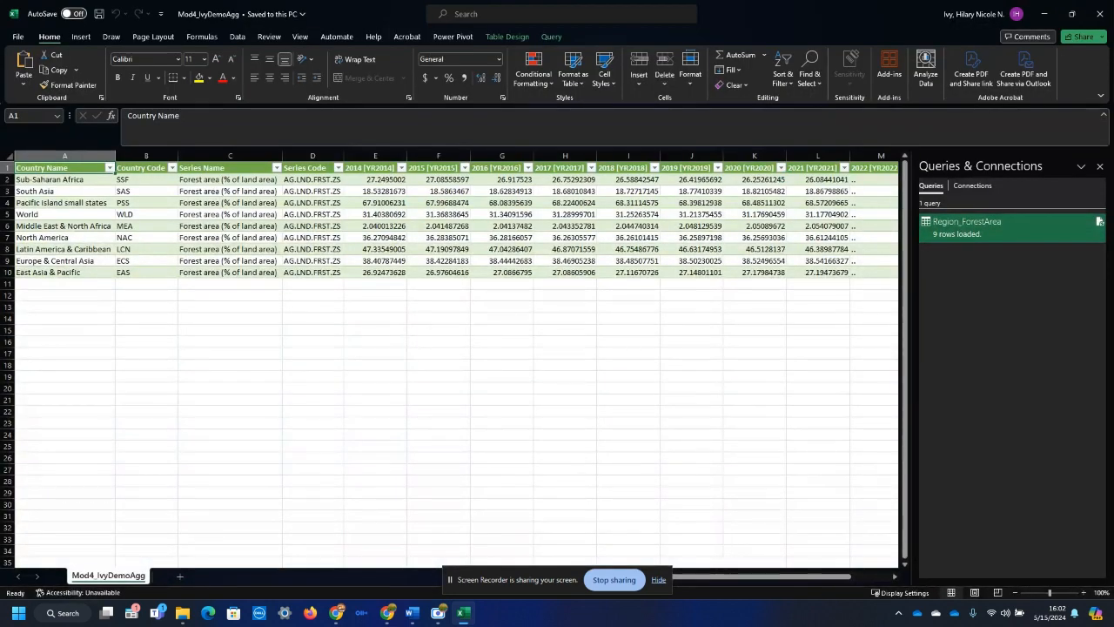
{"action": "left_click", "coordinate": [1095, 13]}
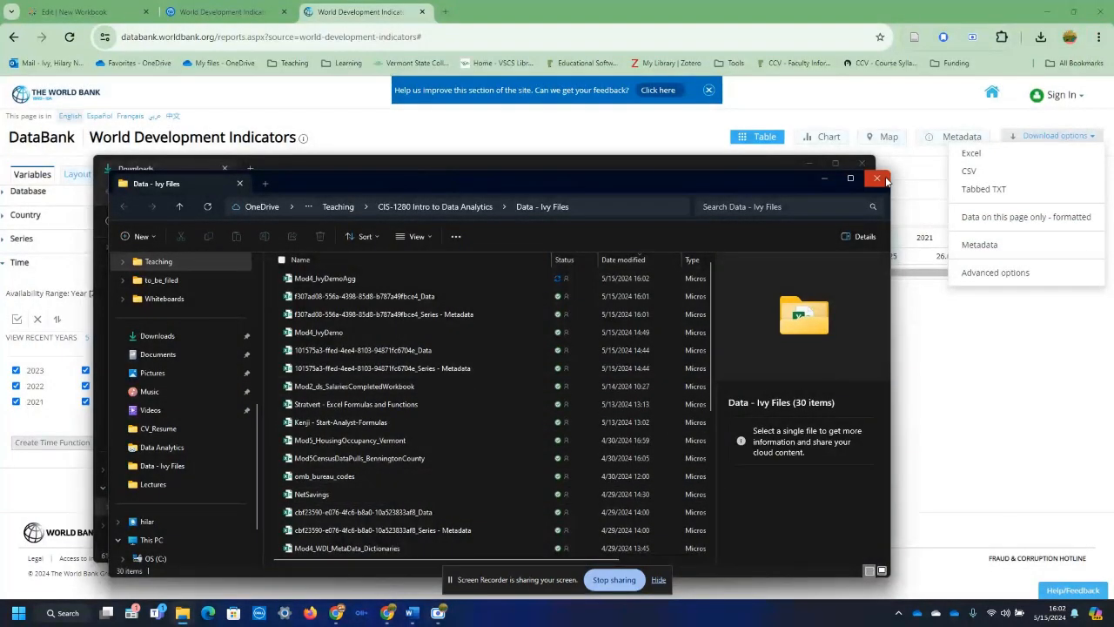
Step: Close the file windows, switch to the Tableau Public workbook and delete Sheet 3
{"action": "left_click", "coordinate": [880, 179]}
{"action": "left_click", "coordinate": [862, 164]}
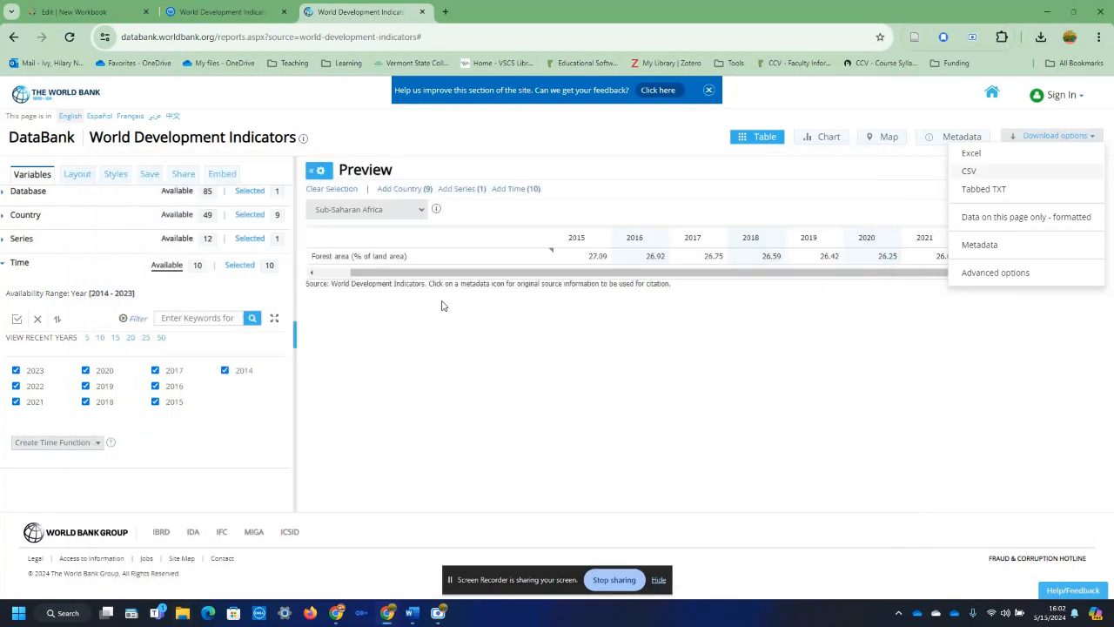
{"action": "left_click", "coordinate": [79, 12]}
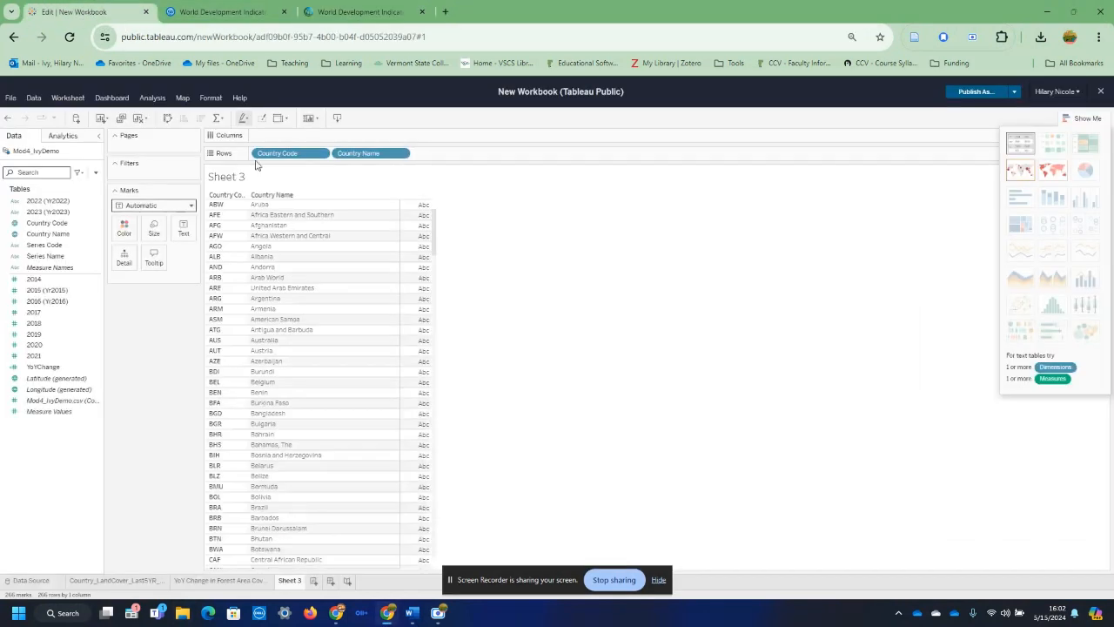
{"action": "right_click", "coordinate": [291, 581]}
{"action": "left_click", "coordinate": [305, 486]}
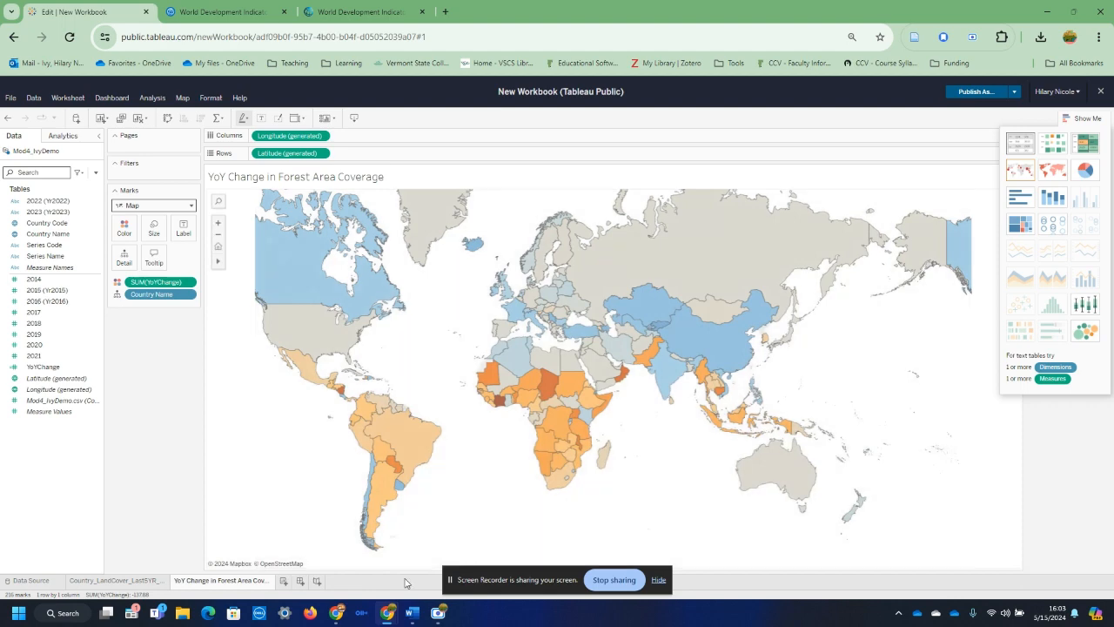
Step: Connect the workbook to a new data source by uploading Mod4_IvyDemoAgg from the Data - Ivy Files folder
{"action": "left_click", "coordinate": [29, 98]}
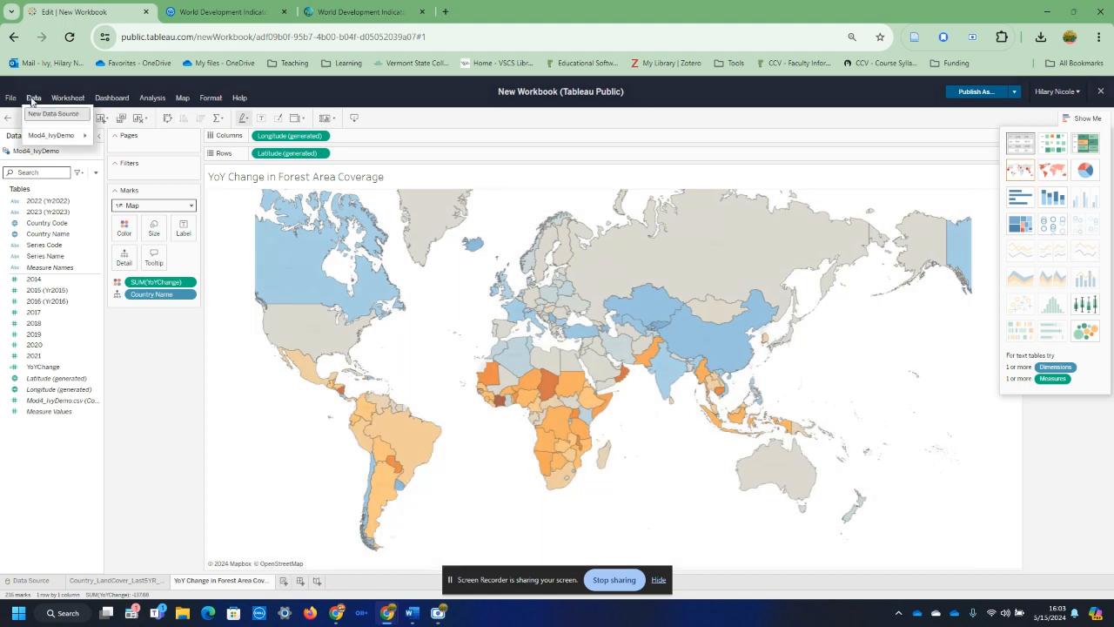
{"action": "left_click", "coordinate": [37, 116]}
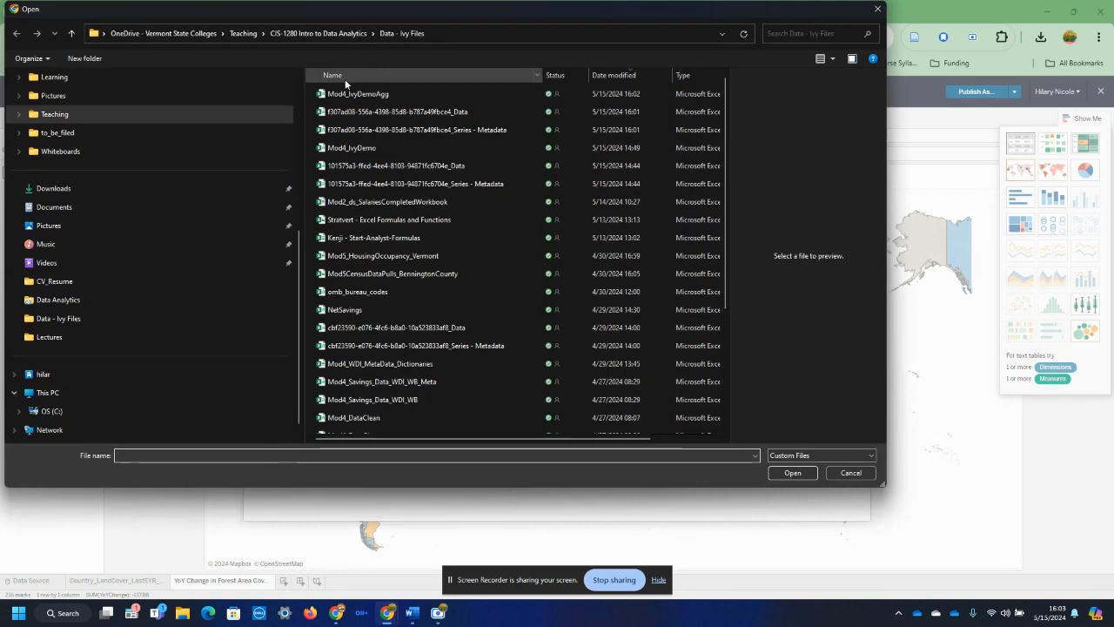
{"action": "left_click", "coordinate": [366, 93]}
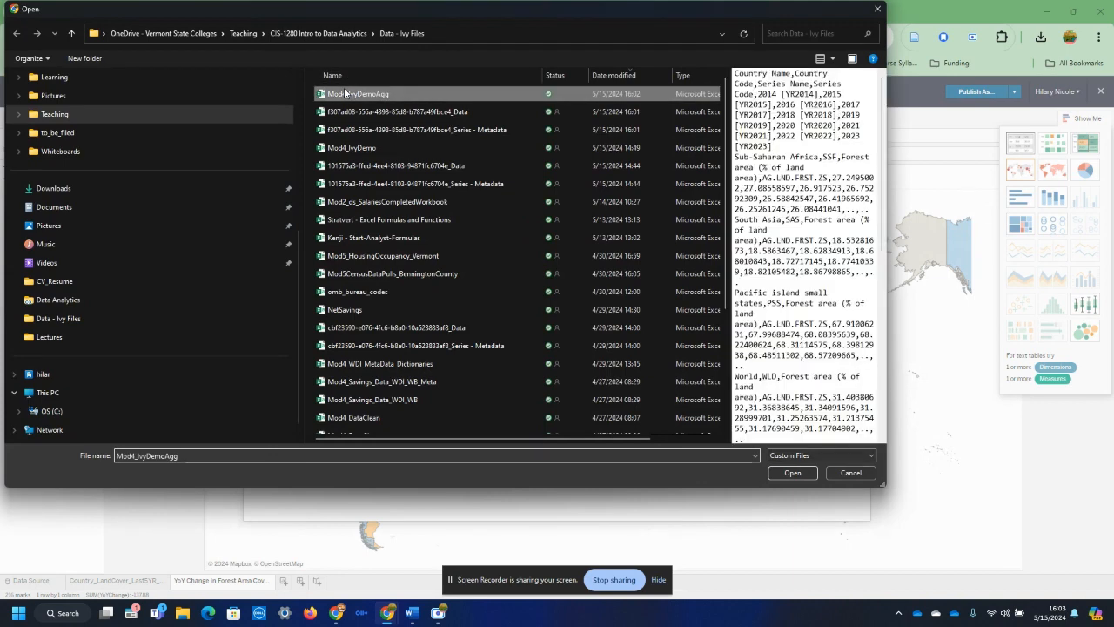
{"action": "left_click", "coordinate": [810, 475]}
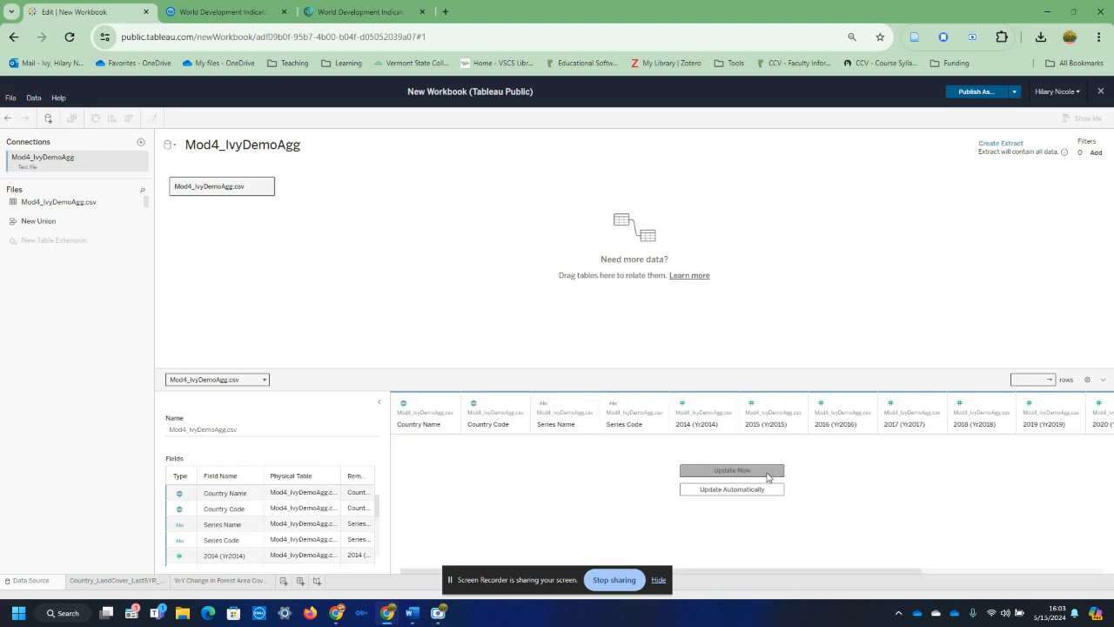
Step: Load the row preview of Mod4_IvyDemoAgg.csv, look through its rows and add a new worksheet
{"action": "left_click", "coordinate": [736, 471]}
{"action": "scroll", "coordinate": [498, 498], "scroll_direction": "down", "scroll_amount": 1}
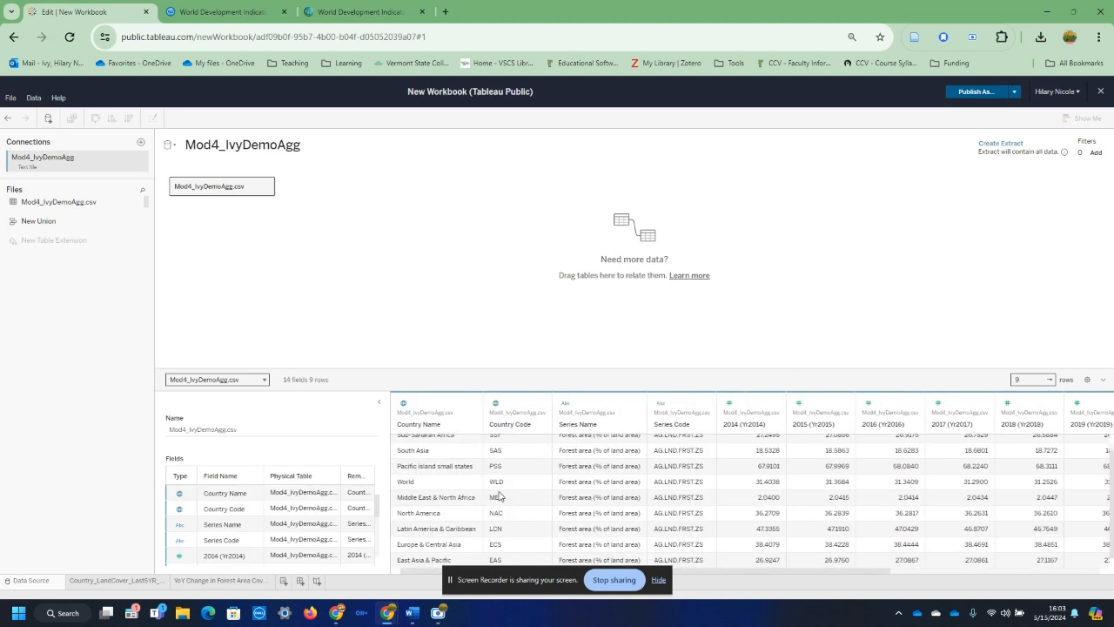
{"action": "scroll", "coordinate": [432, 501], "scroll_direction": "up", "scroll_amount": 1}
{"action": "scroll", "coordinate": [424, 474], "scroll_direction": "down", "scroll_amount": 1}
{"action": "left_click", "coordinate": [283, 581]}
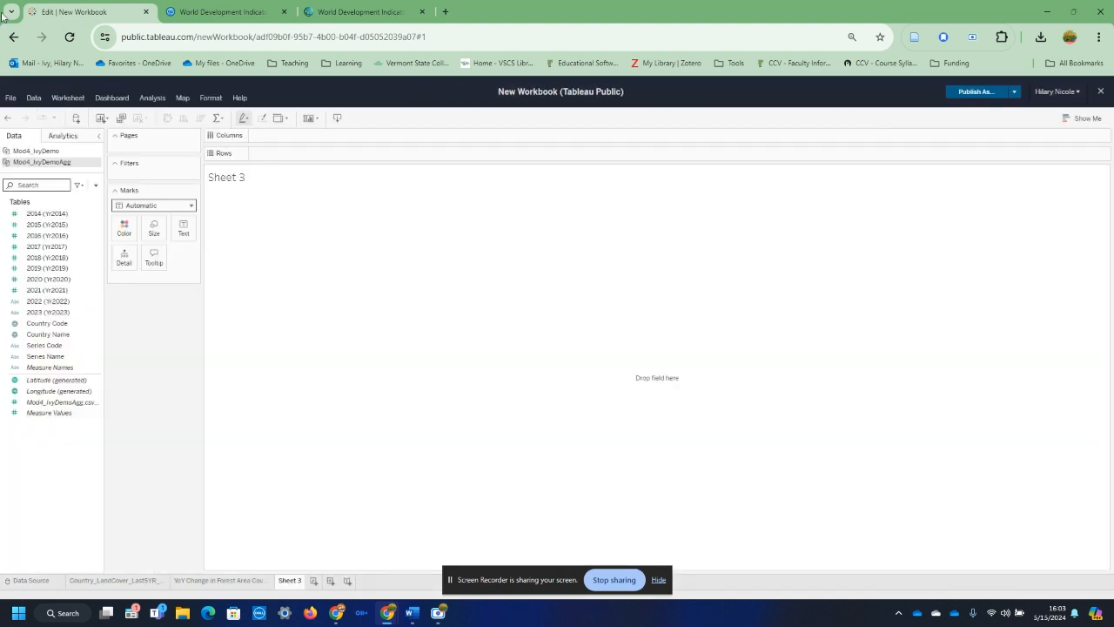
Step: Move the year fields 2014 through 2021 of Mod4_IvyDemoAgg from the dimensions to the measures
{"action": "left_click", "coordinate": [35, 213]}
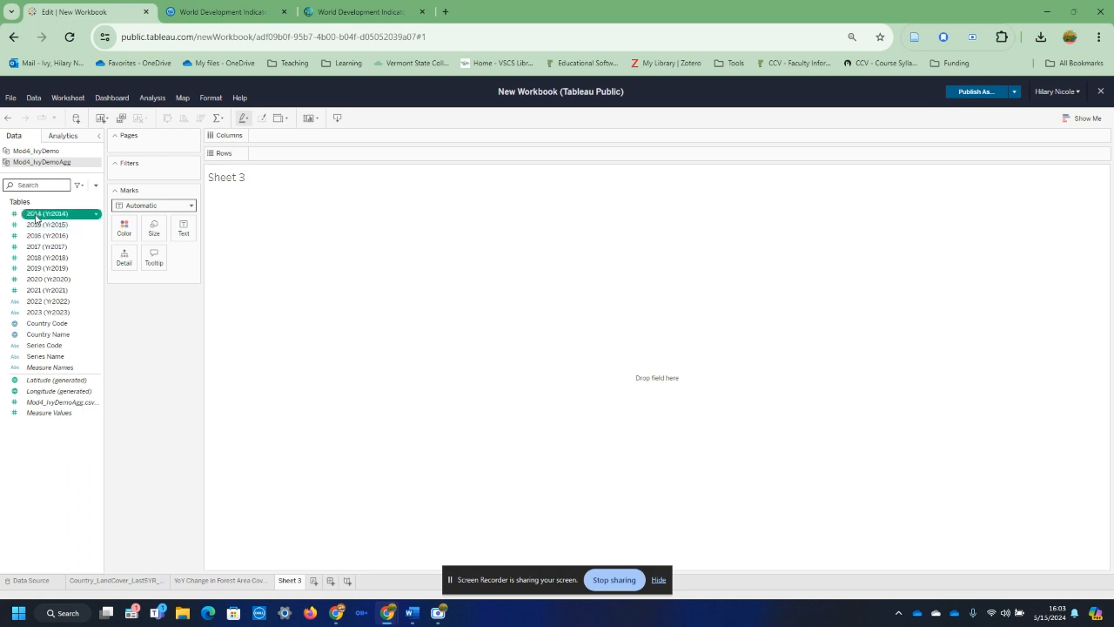
{"action": "left_click", "coordinate": [37, 292], "text": "ctrl"}
{"action": "left_click", "coordinate": [37, 292], "text": "shift"}
{"action": "left_click_drag", "start_coordinate": [37, 293], "coordinate": [55, 415]}
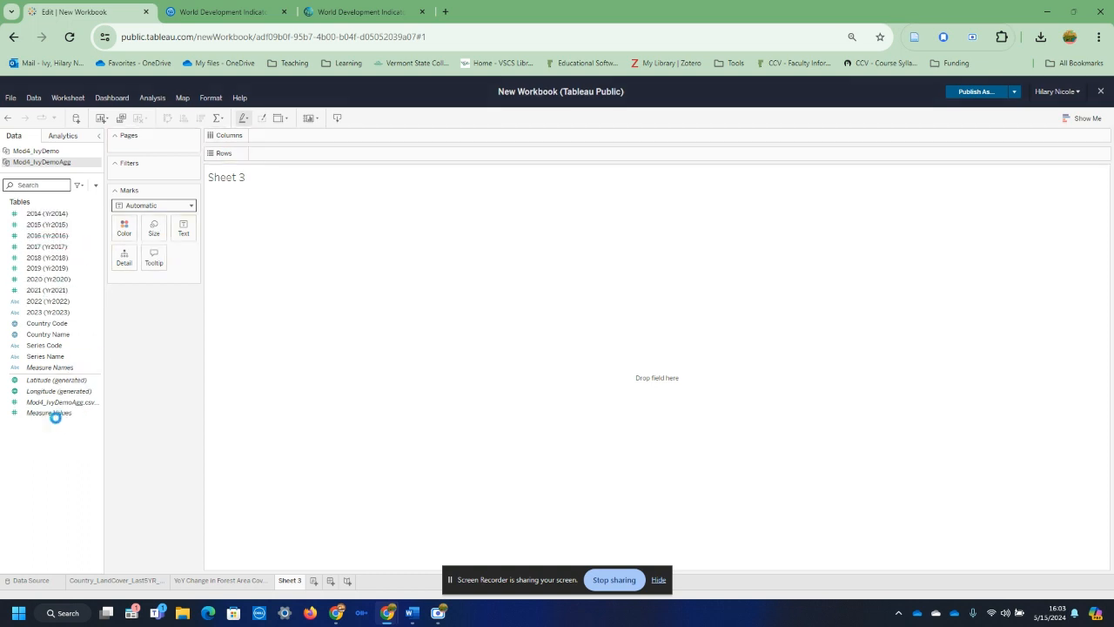
{"action": "left_click", "coordinate": [45, 303]}
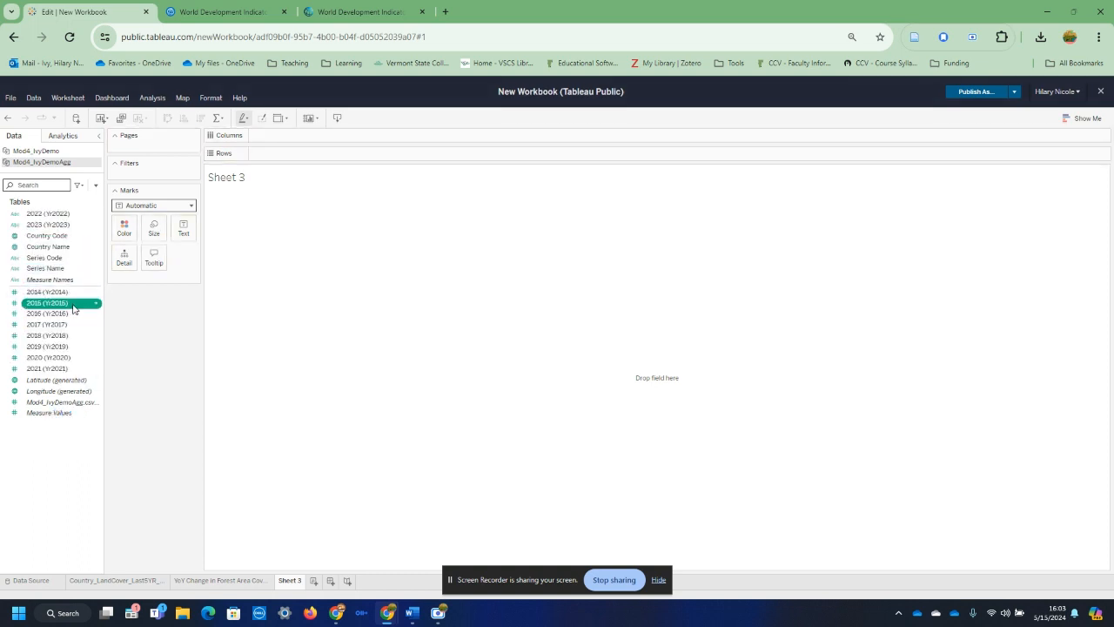
{"action": "left_click", "coordinate": [45, 325]}
{"action": "right_click", "coordinate": [45, 327]}
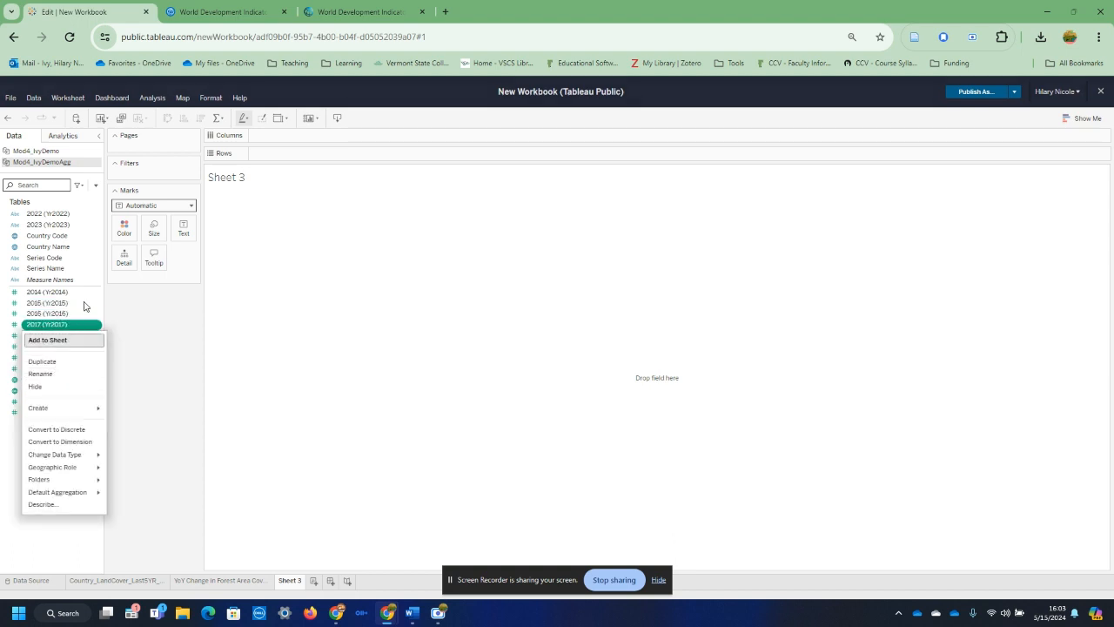
{"action": "left_click", "coordinate": [153, 340]}
Step: Start a new calculated field for Mod4_IvyDemoAgg and name it YoY Change Agg
{"action": "left_click", "coordinate": [153, 98]}
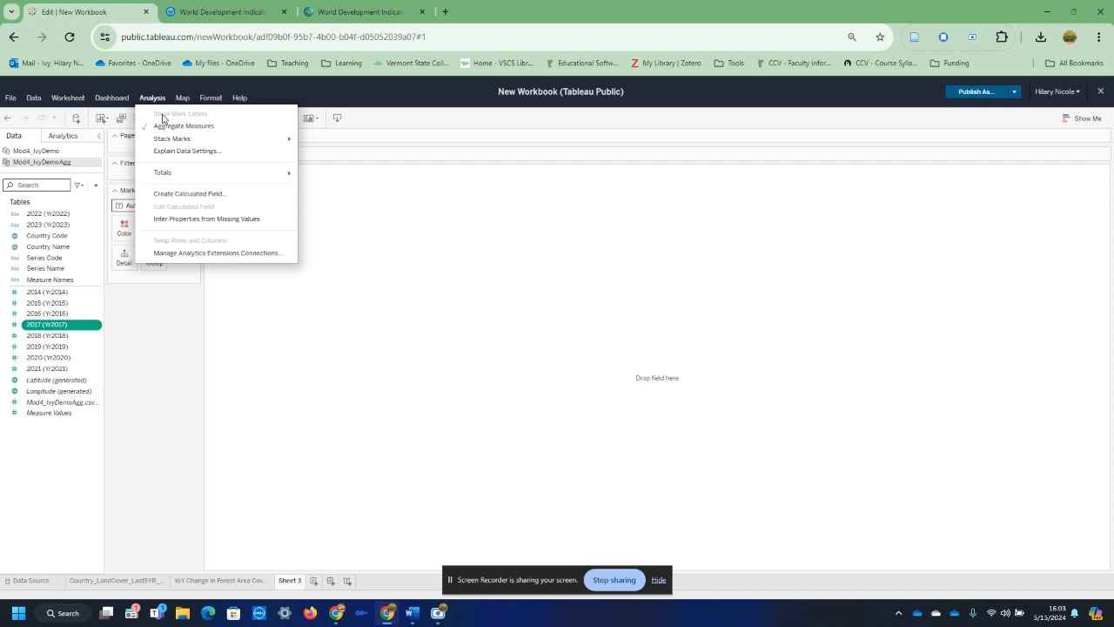
{"action": "left_click", "coordinate": [166, 195]}
{"action": "double_click", "coordinate": [499, 277]}
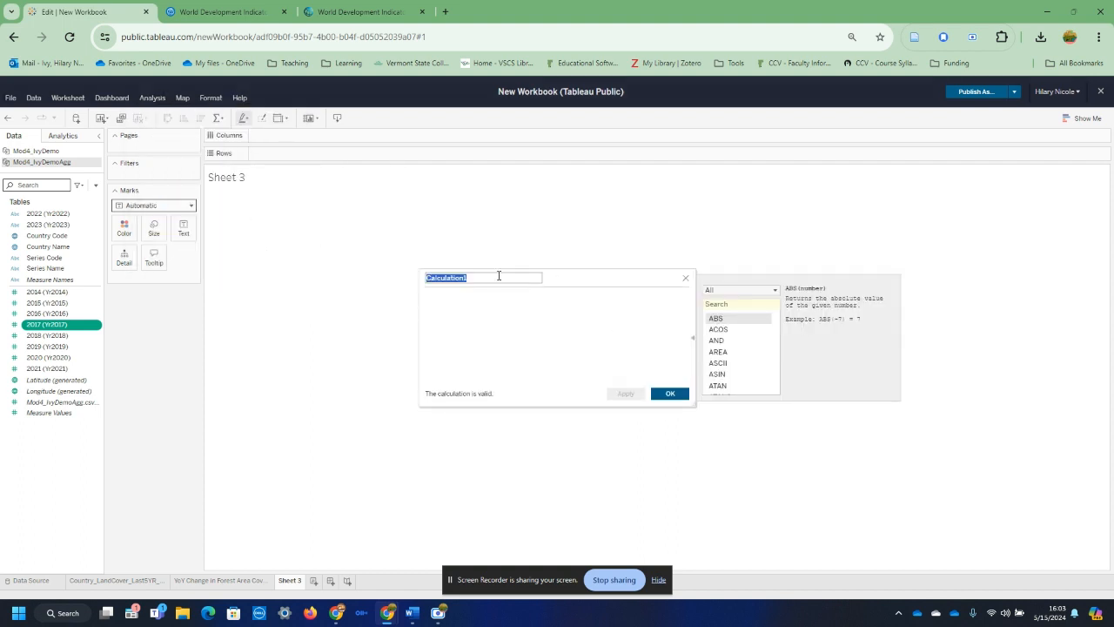
{"action": "type", "text": "YoY Change Agg"}
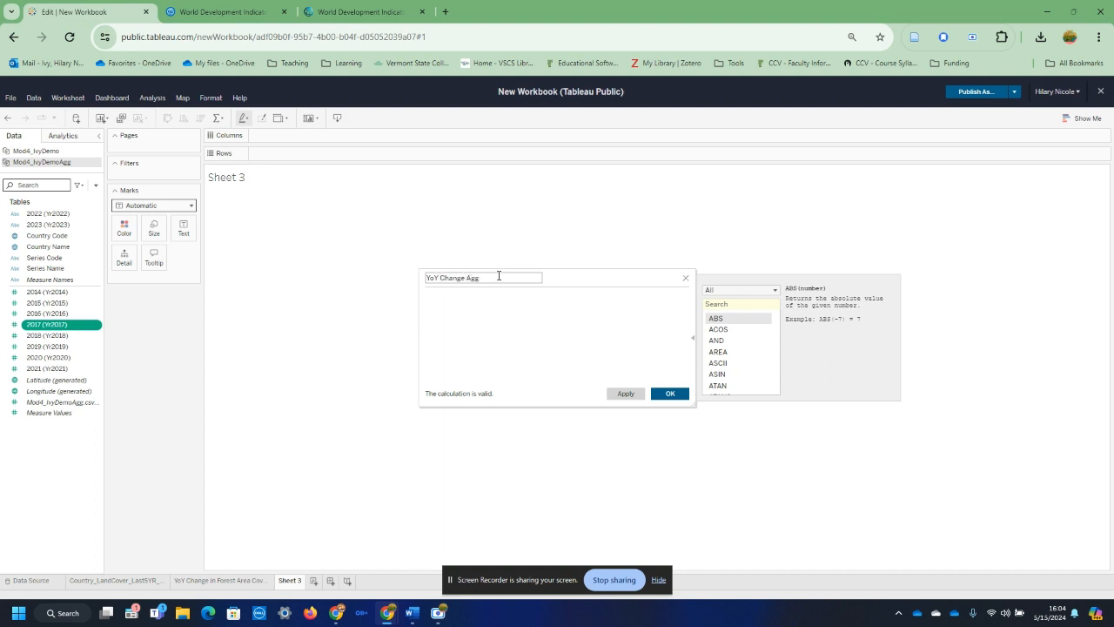
Step: Enter the formula (([2021 (Yr2021)]-[2017 (Yr2017)])/[2017 (Yr2017)])*100 for the calculated field and save it
{"action": "left_click", "coordinate": [614, 314]}
{"action": "left_click_drag", "start_coordinate": [48, 368], "coordinate": [485, 328]}
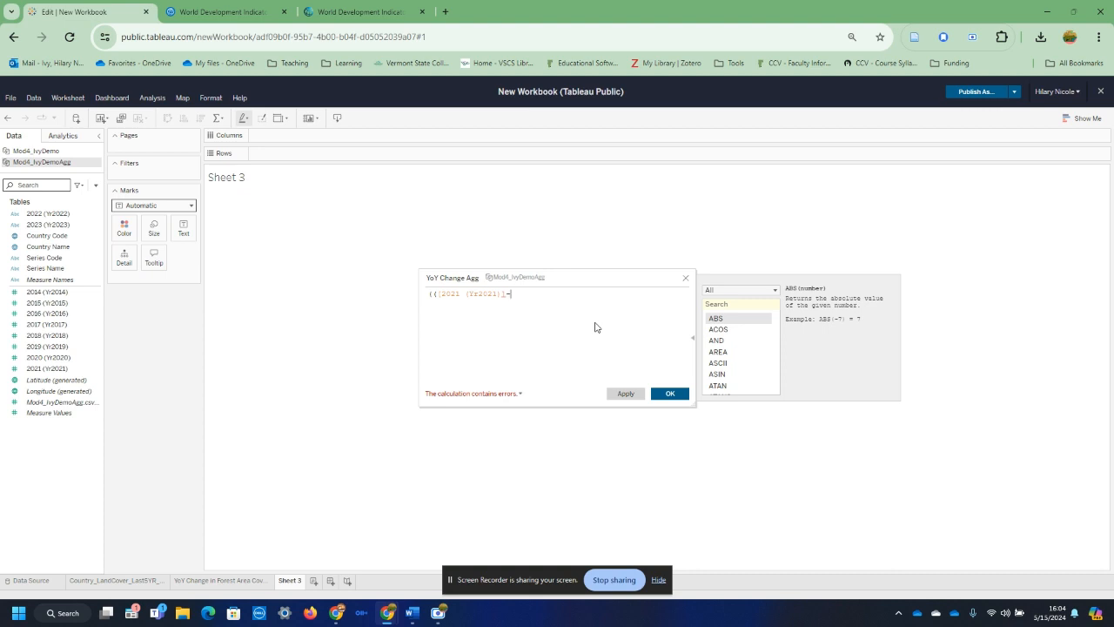
{"action": "type", "text": "-"}
{"action": "left_click_drag", "start_coordinate": [47, 323], "coordinate": [553, 318]}
{"action": "type", "text": ")/"}
{"action": "left_click_drag", "start_coordinate": [47, 336], "coordinate": [662, 357]}
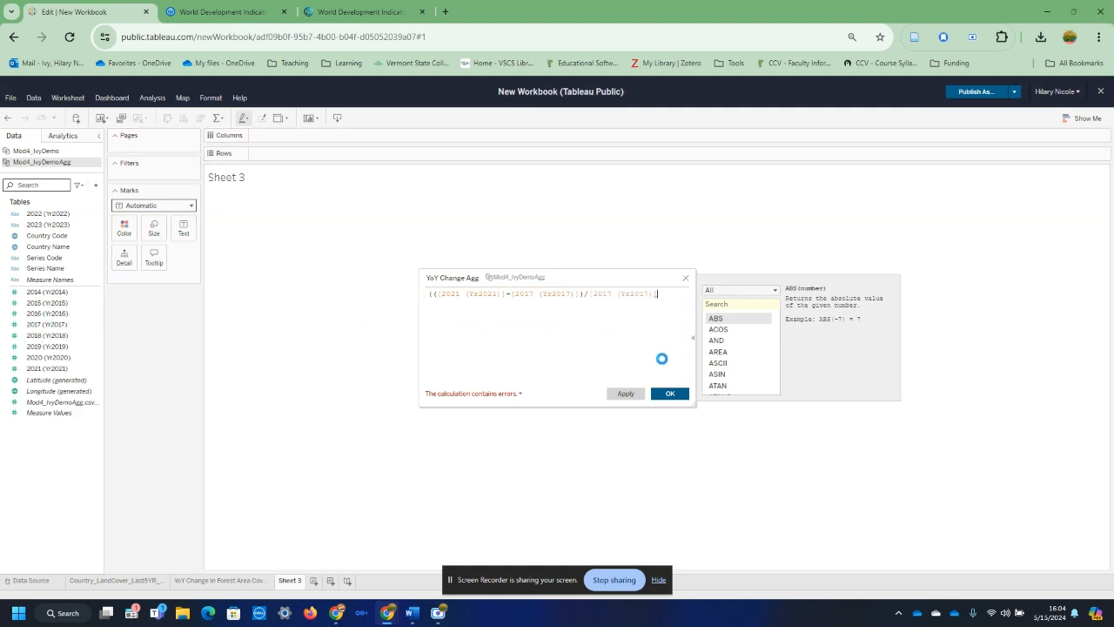
{"action": "left_click", "coordinate": [623, 393]}
{"action": "left_click", "coordinate": [668, 393]}
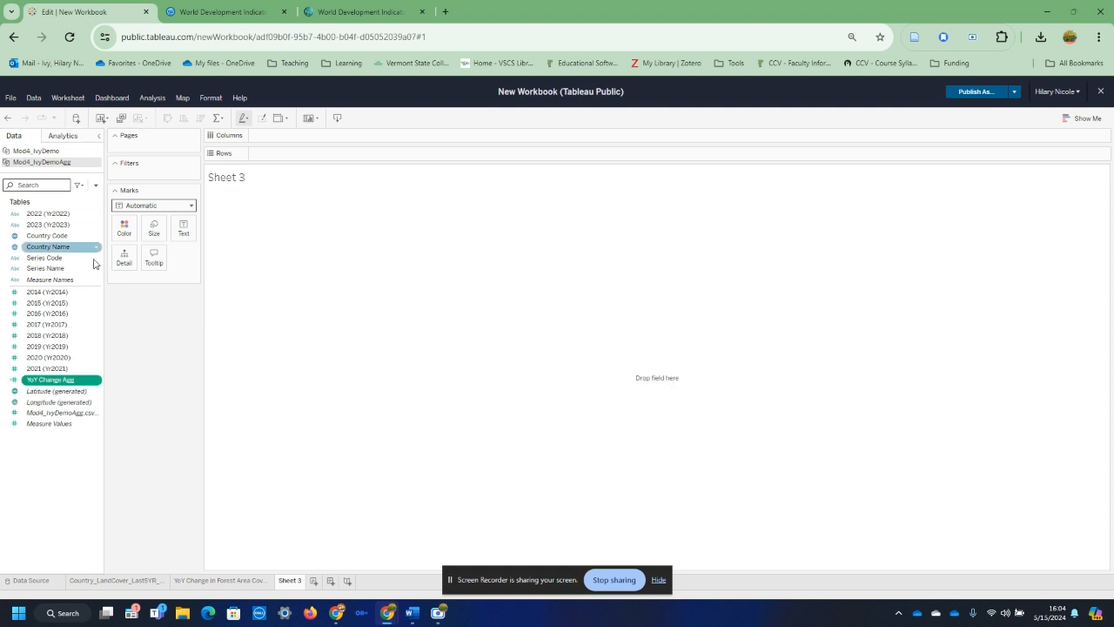
Step: Add Country Name to the sheet view and change the map into a text table listing the regions
{"action": "left_click_drag", "start_coordinate": [39, 246], "coordinate": [613, 303]}
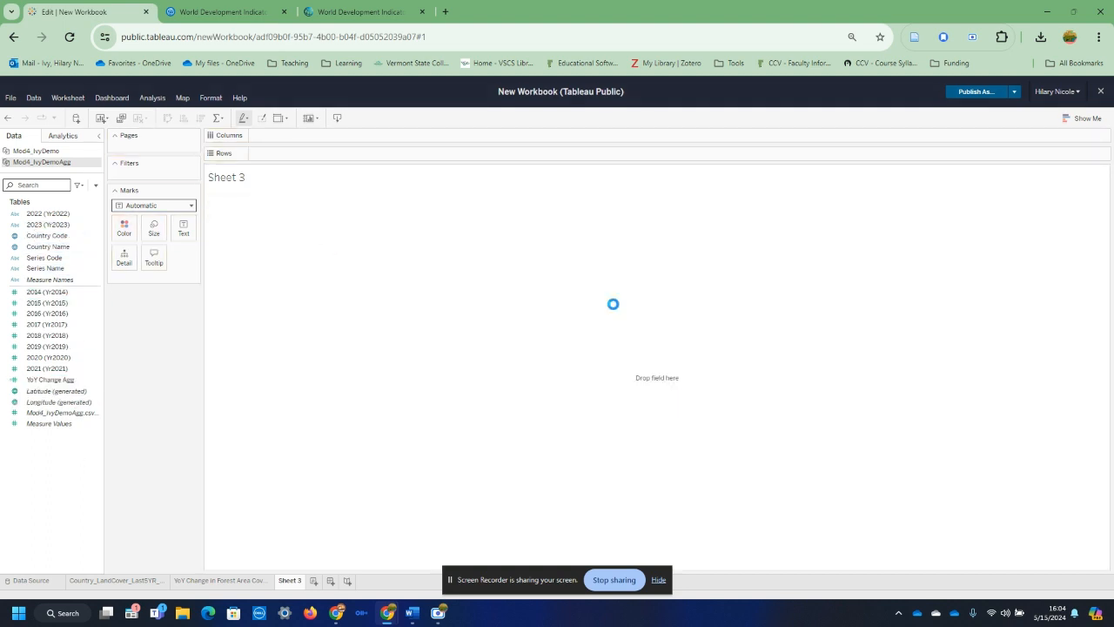
{"action": "left_click", "coordinate": [1085, 120]}
{"action": "left_click", "coordinate": [1020, 142]}
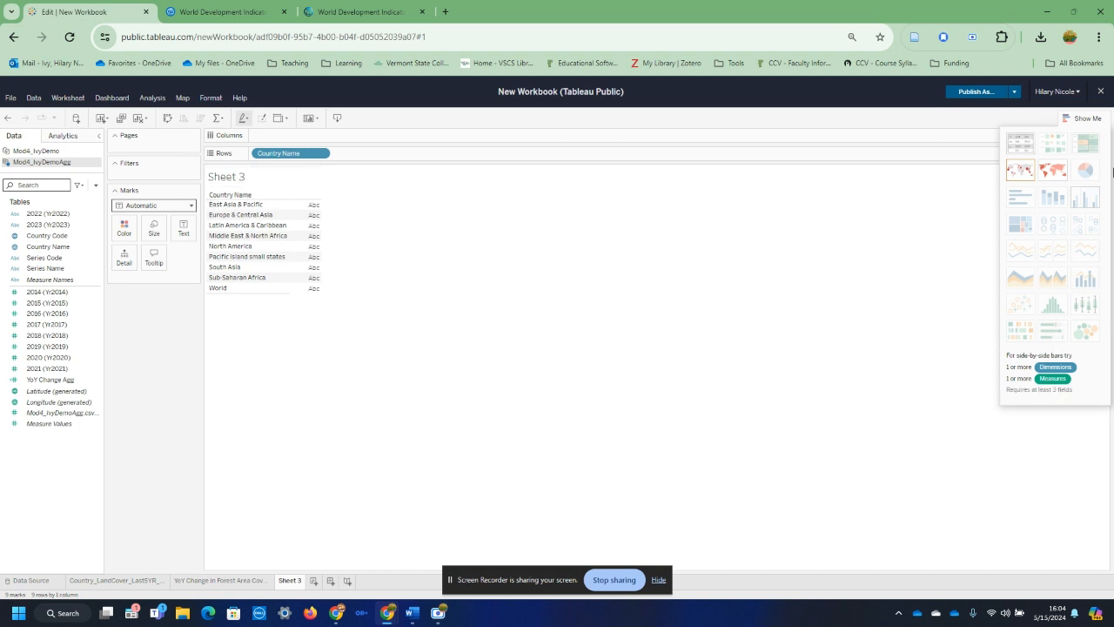
Step: Rename Sheet 3 as YoY Change in Forest Land Coverage by Region
{"action": "right_click", "coordinate": [285, 581]}
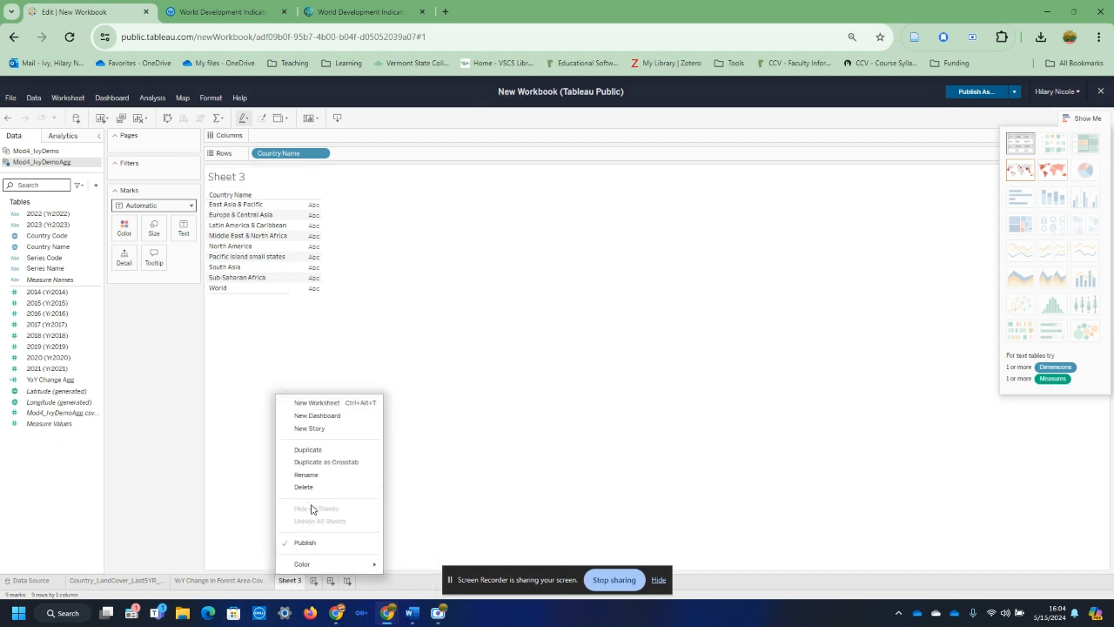
{"action": "left_click", "coordinate": [301, 476]}
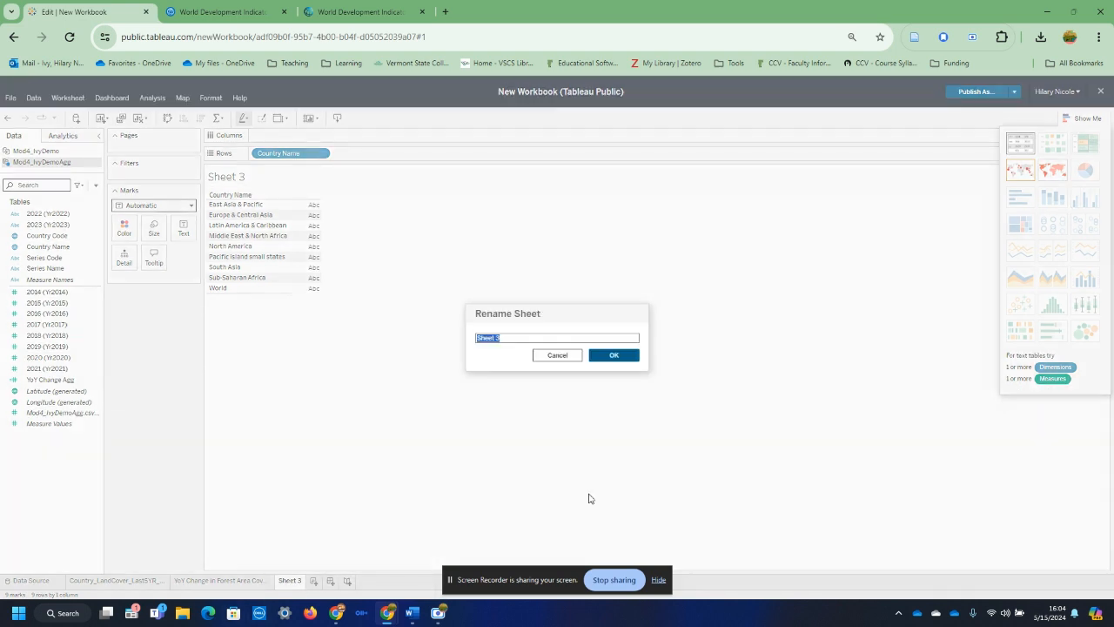
{"action": "type", "text": "YoY Change"}
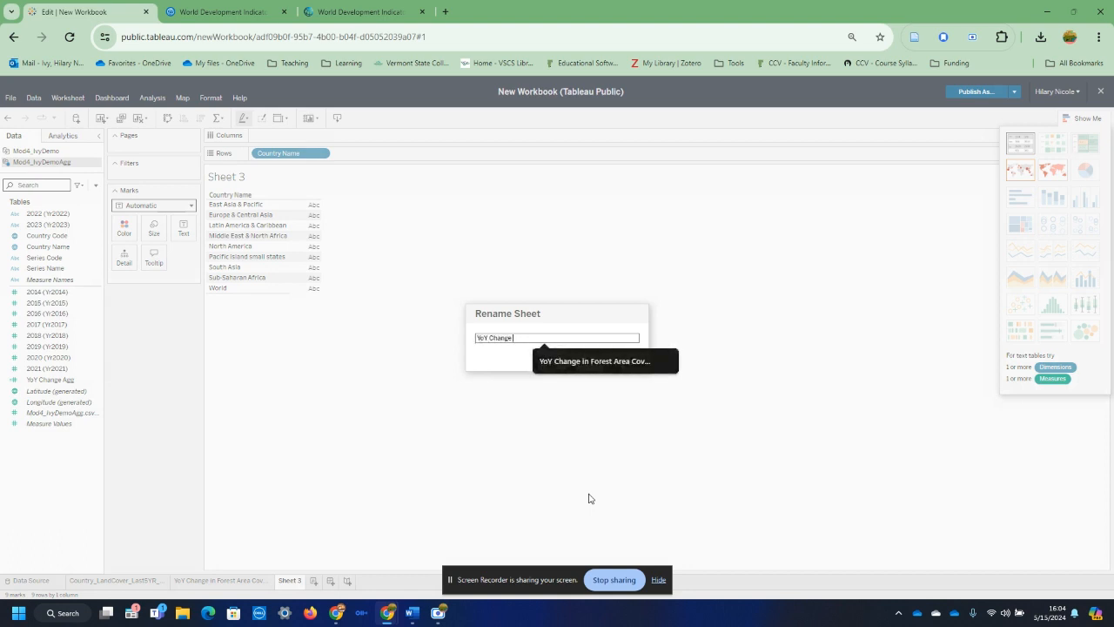
{"action": "type", "text": " in Forest bty"}
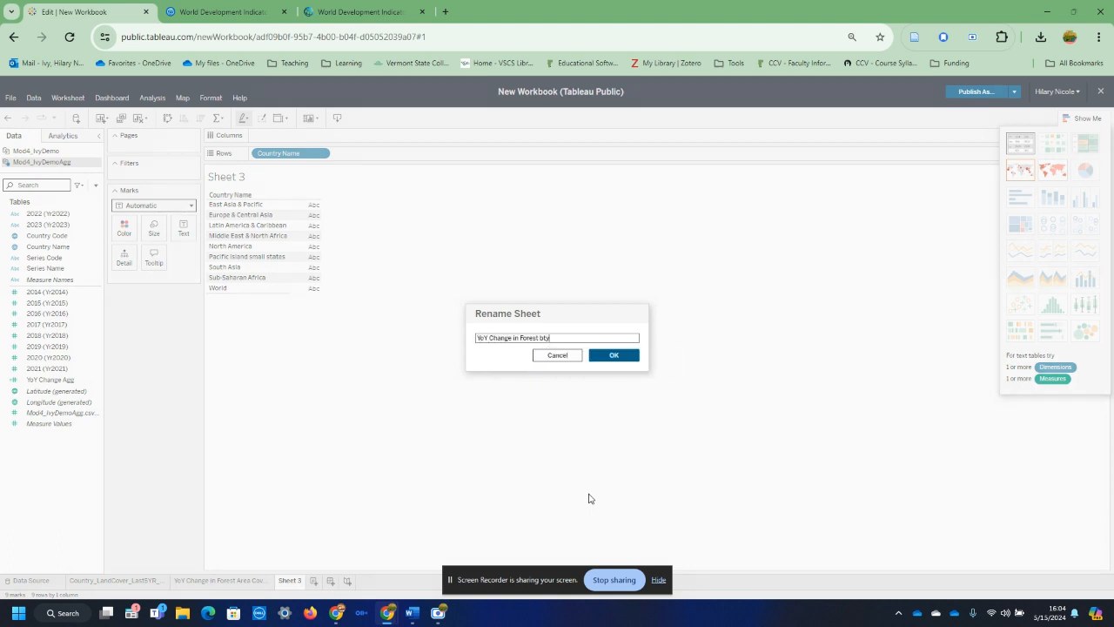
{"action": "key", "text": "BackSpace"}
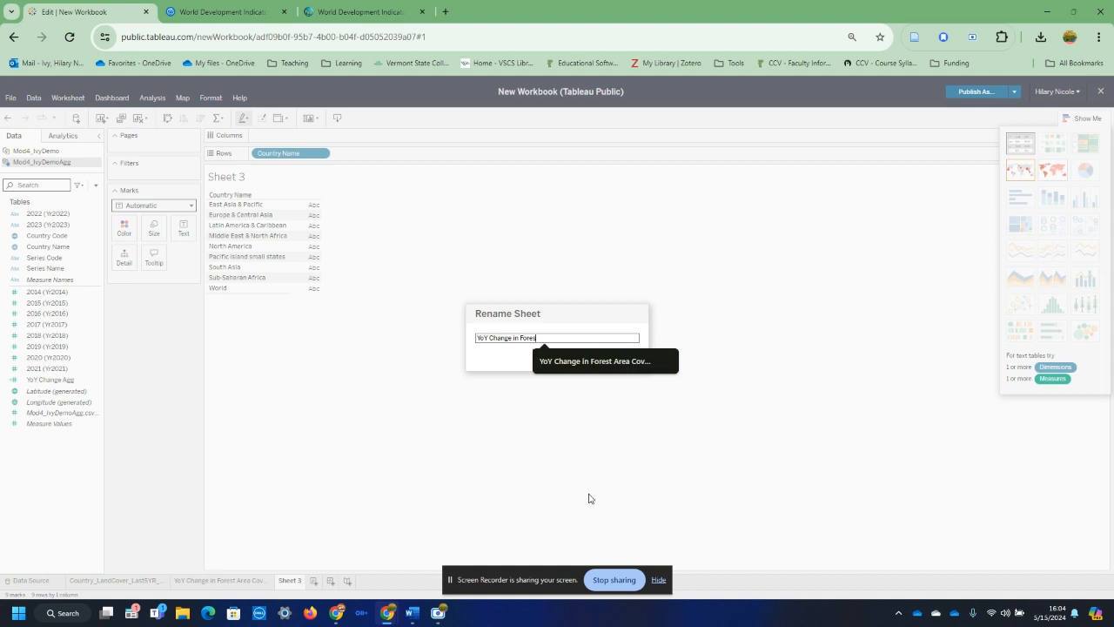
{"action": "type", "text": "t Coverag"}
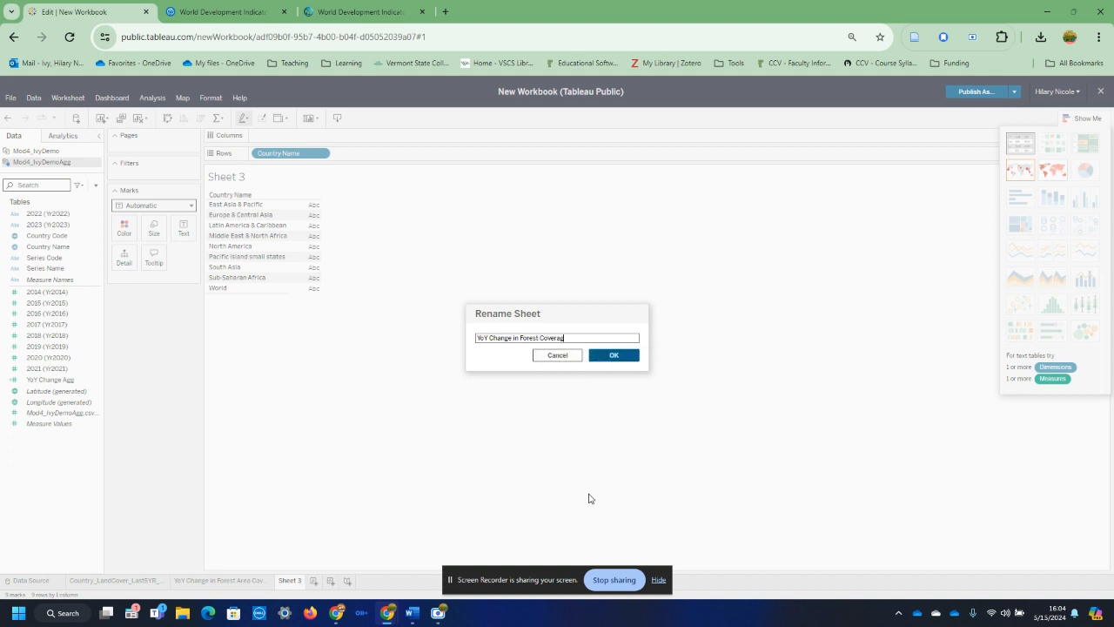
{"action": "key", "text": "BackSpace"}
{"action": "key", "text": "BackSpace"}
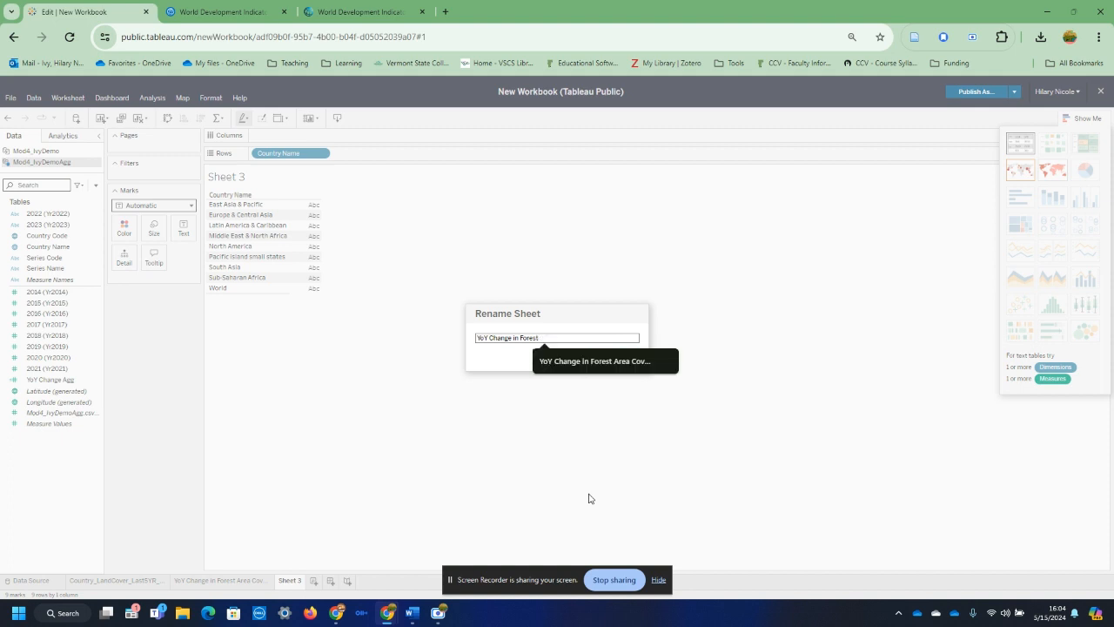
{"action": "type", "text": "Land Coverage by Region"}
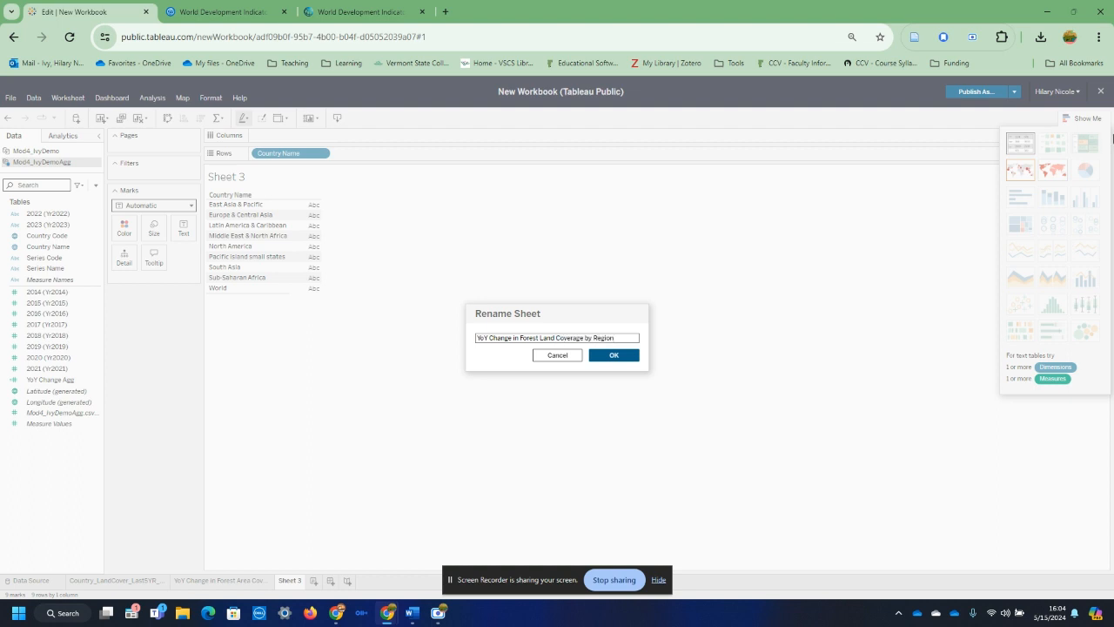
{"action": "left_click", "coordinate": [612, 355]}
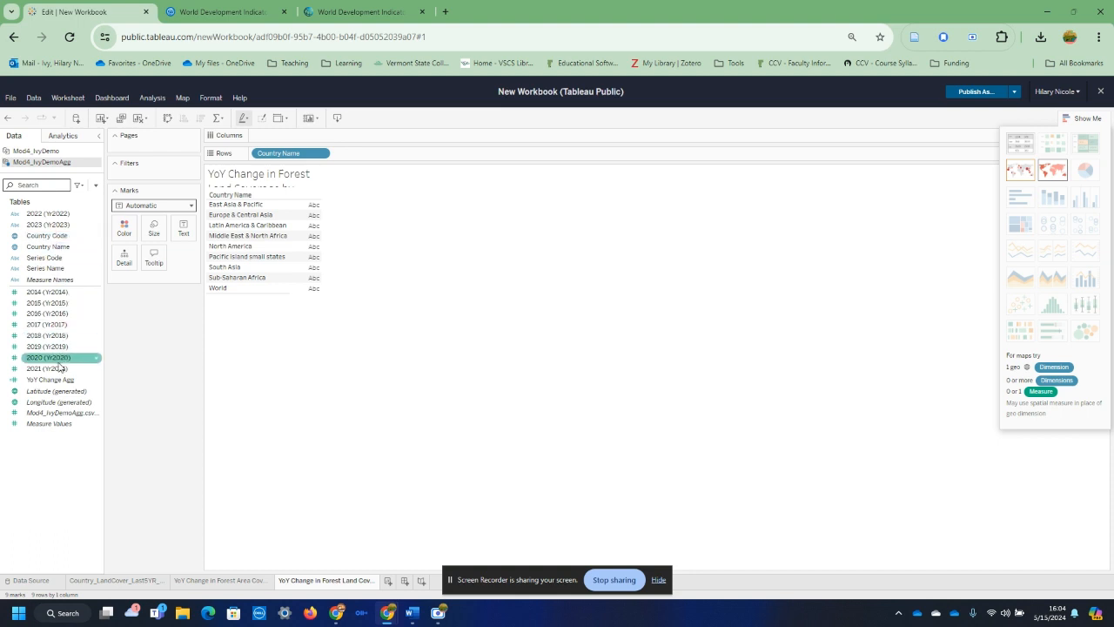
Step: Add YoY Change Agg as the values beside the regions, convert the table to a highlight table and inspect its cells
{"action": "left_click_drag", "start_coordinate": [60, 381], "coordinate": [309, 256]}
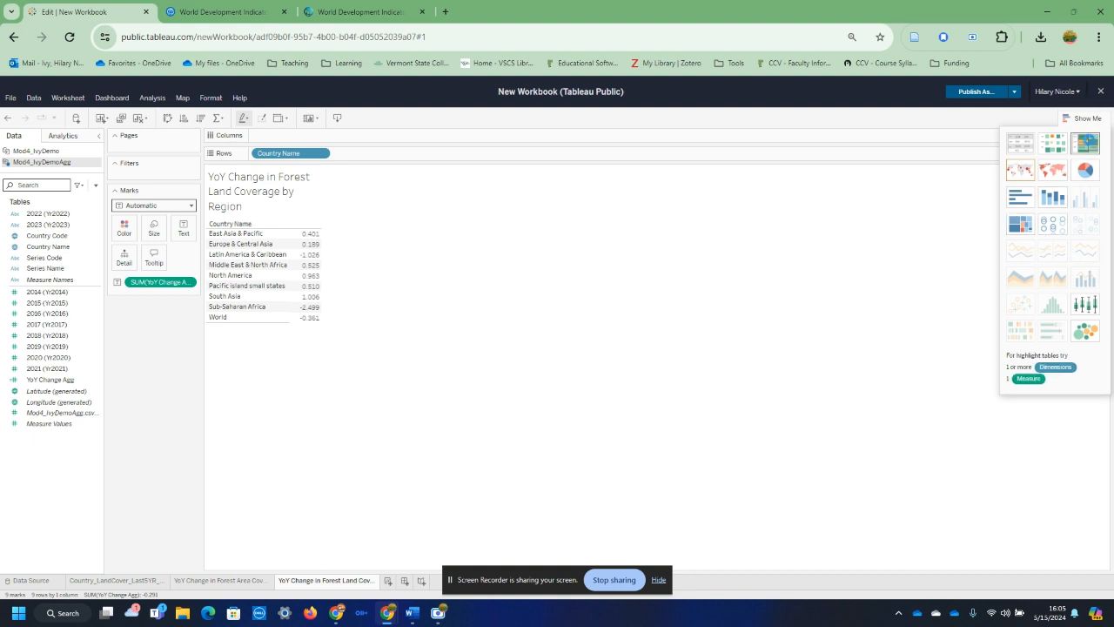
{"action": "left_click", "coordinate": [1085, 142]}
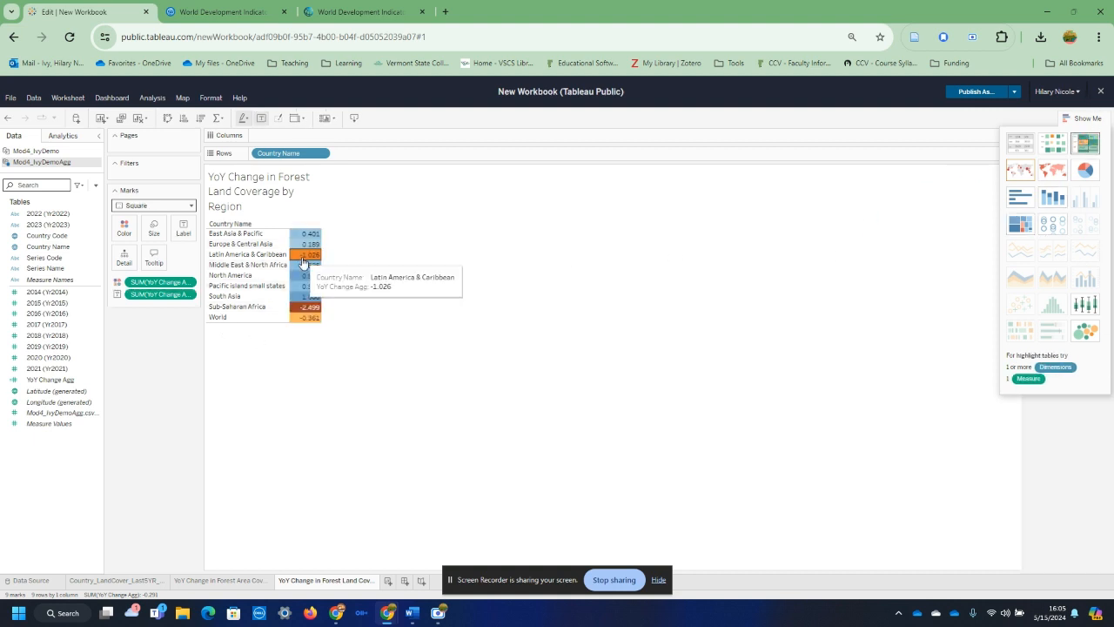
{"action": "mouse_move", "coordinate": [303, 300]}
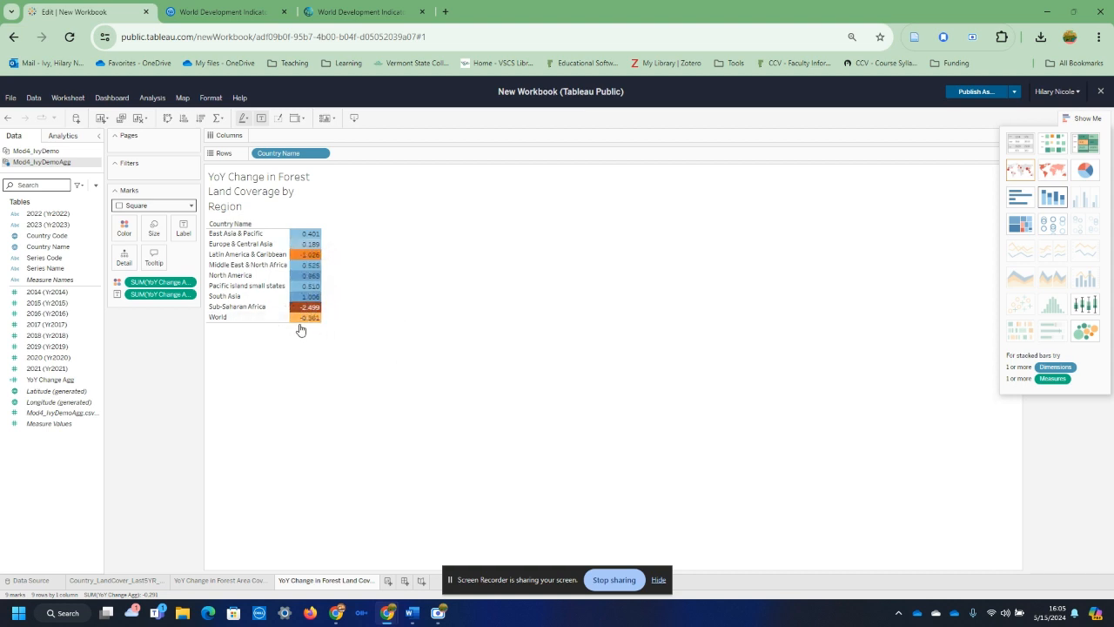
{"action": "mouse_move", "coordinate": [304, 258]}
Step: Convert the regional highlight table to a horizontal bar chart and colour the bars by YoY Change Agg
{"action": "left_click", "coordinate": [1017, 193]}
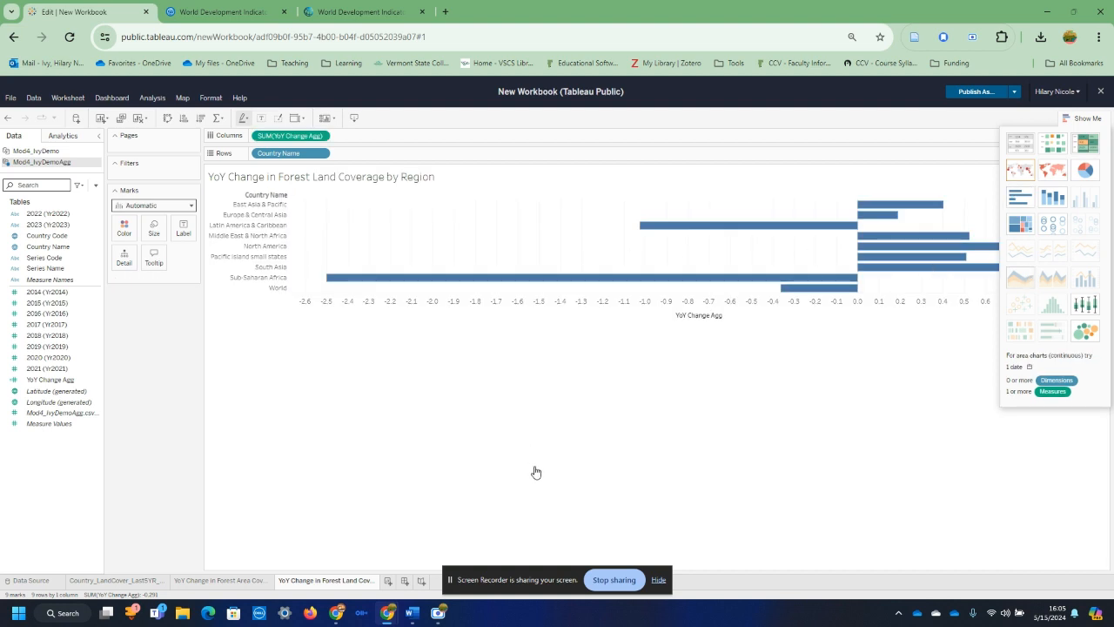
{"action": "left_click_drag", "start_coordinate": [50, 380], "coordinate": [129, 229]}
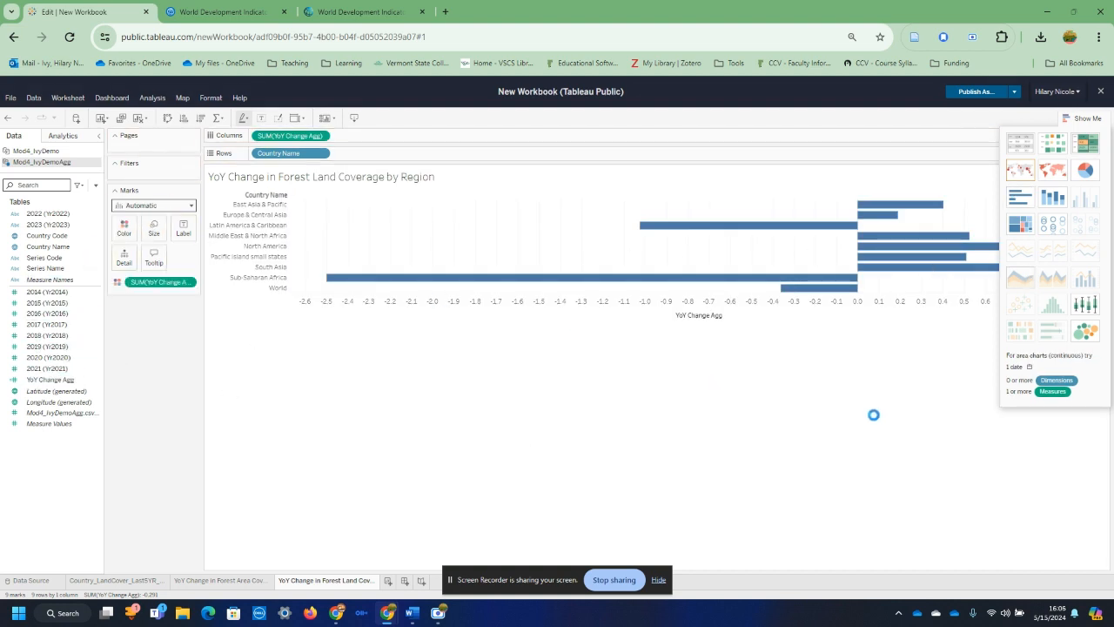
{"action": "left_click", "coordinate": [1084, 117]}
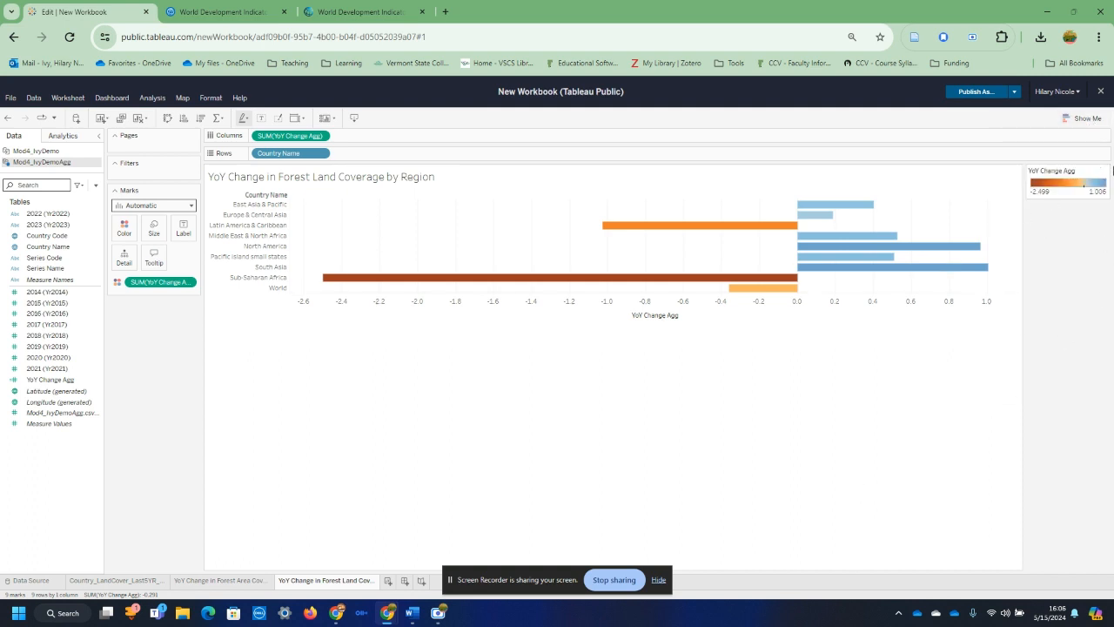
Step: Duplicate the regional bar chart sheet as a crosstab and convert the new table to a highlight table
{"action": "right_click", "coordinate": [349, 586]}
{"action": "left_click", "coordinate": [357, 459]}
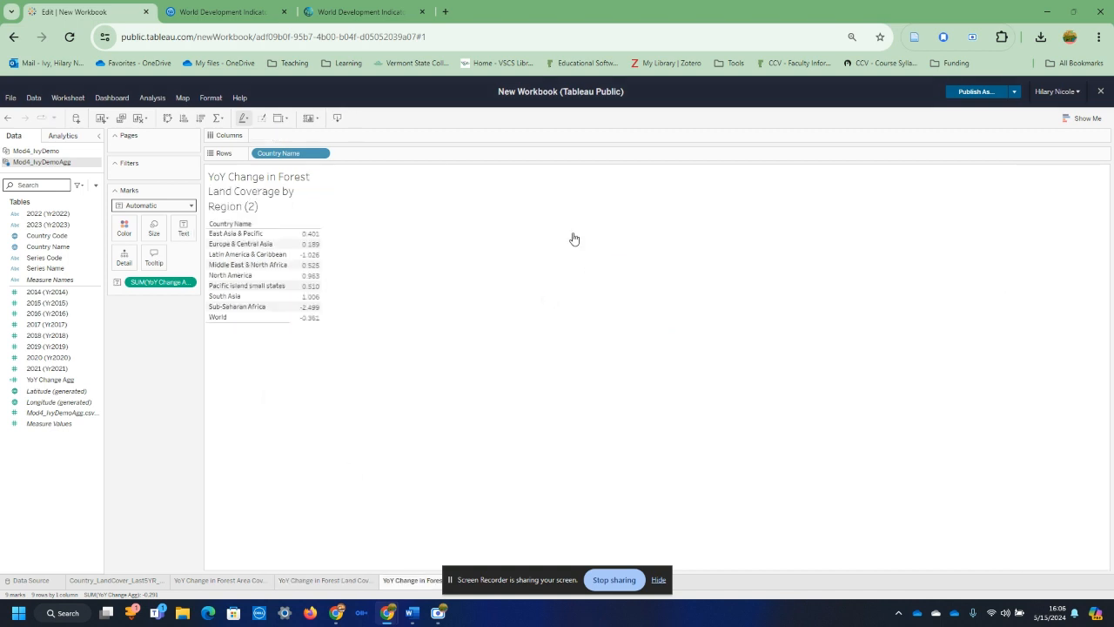
{"action": "left_click", "coordinate": [1084, 117]}
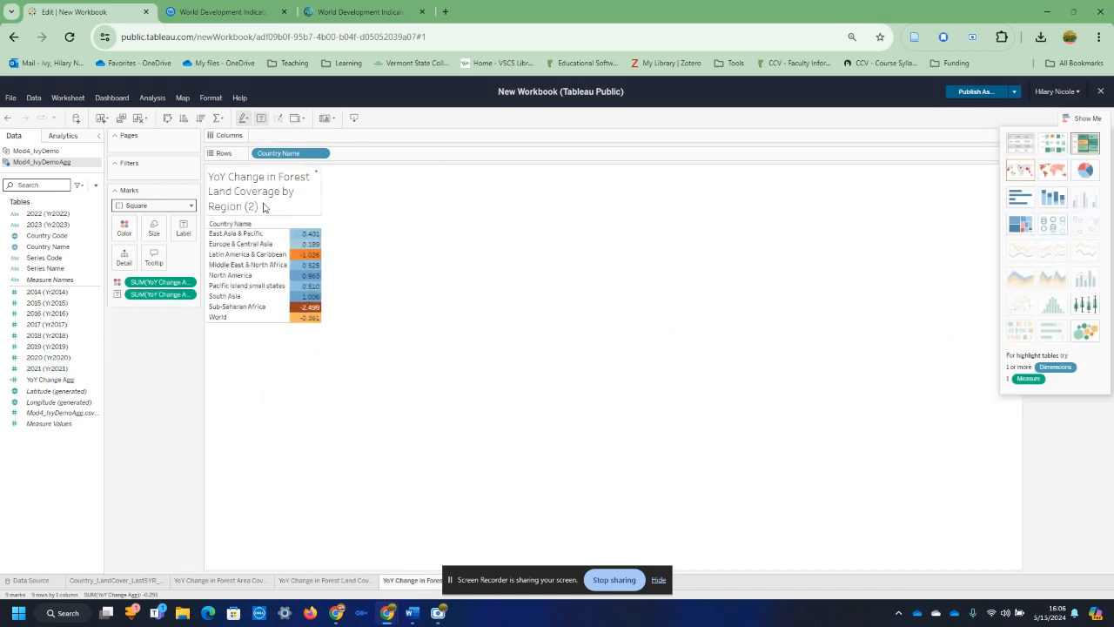
Step: Replace the new highlight table's title with Forest Coverage Change
{"action": "right_click", "coordinate": [399, 585]}
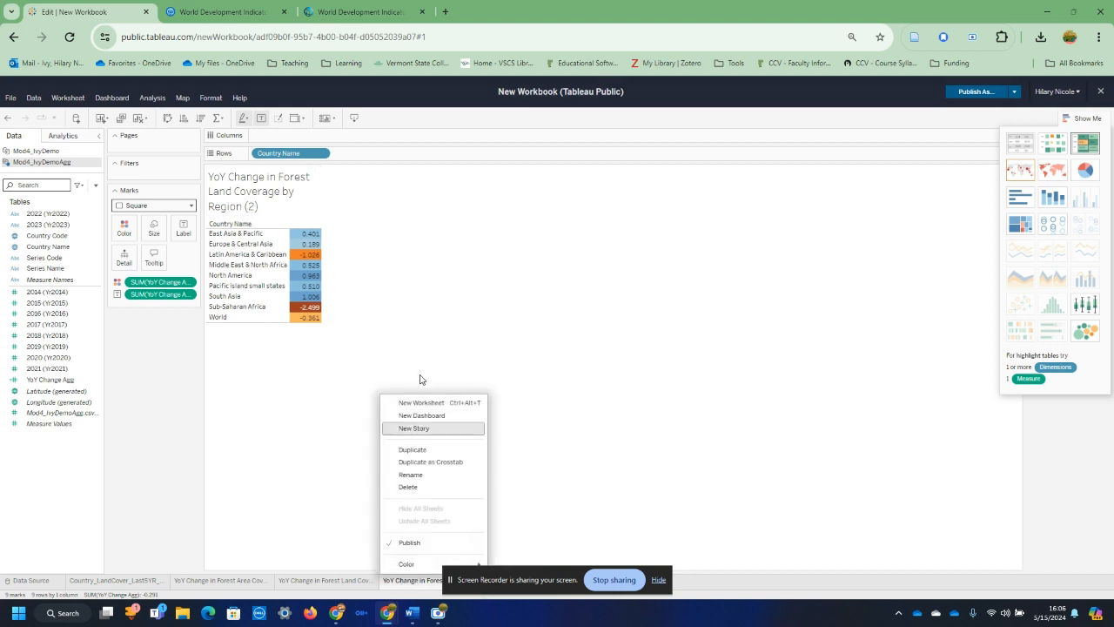
{"action": "left_click", "coordinate": [312, 225]}
{"action": "double_click", "coordinate": [255, 196]}
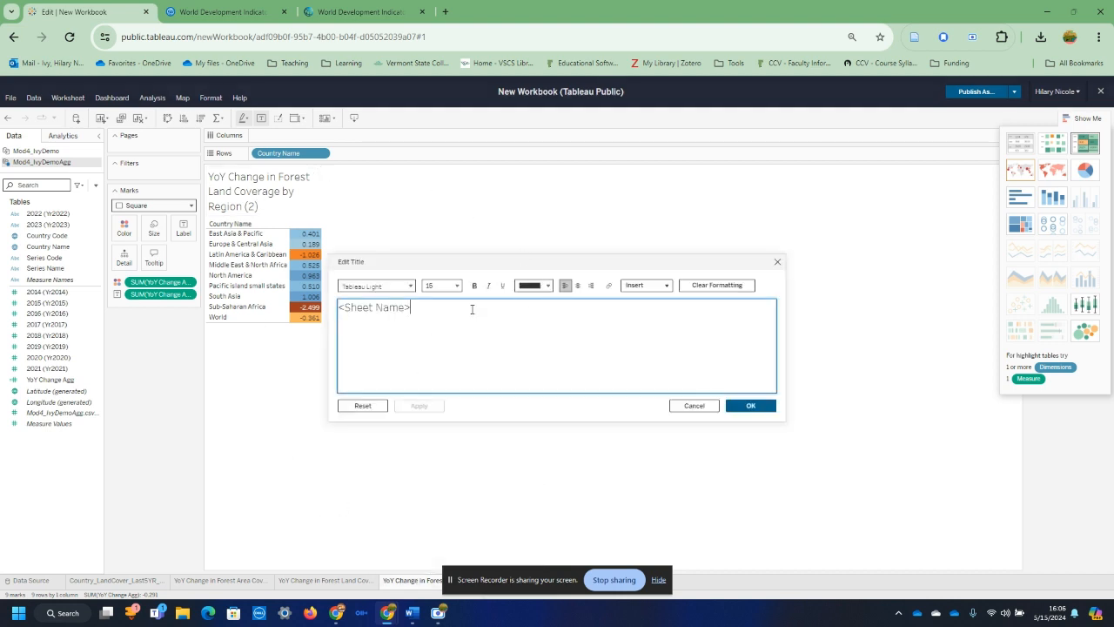
{"action": "key", "text": "ctrl+a"}
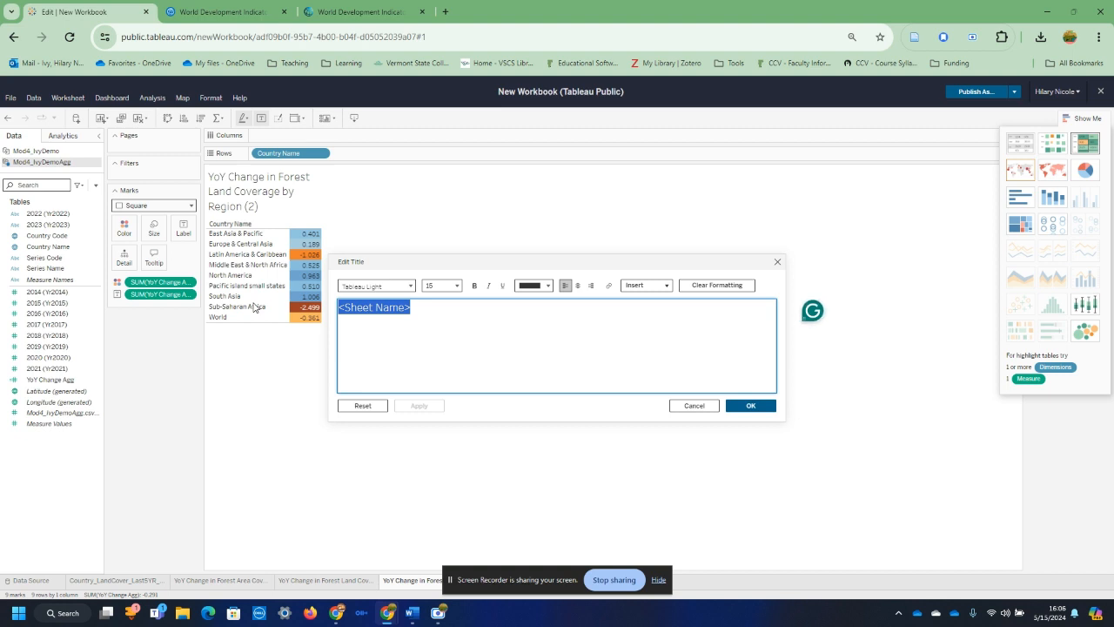
{"action": "type", "text": "Forest"}
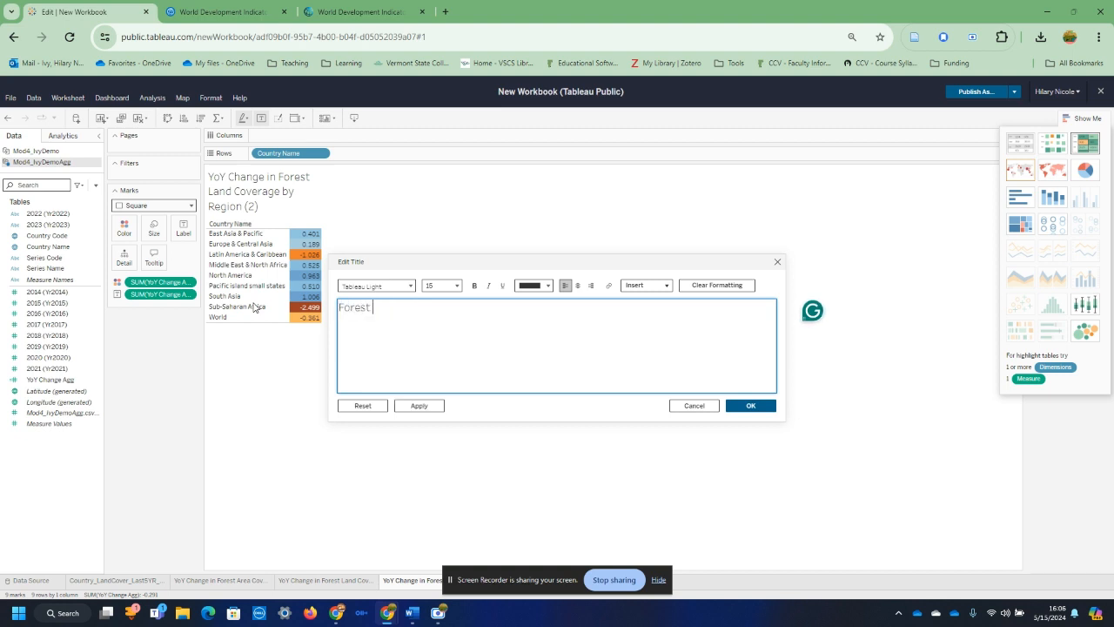
{"action": "type", "text": " Copve"}
{"action": "key", "text": "BackSpace"}
{"action": "key", "text": "BackSpace"}
{"action": "type", "text": "verage Chang"}
{"action": "left_click", "coordinate": [427, 405]}
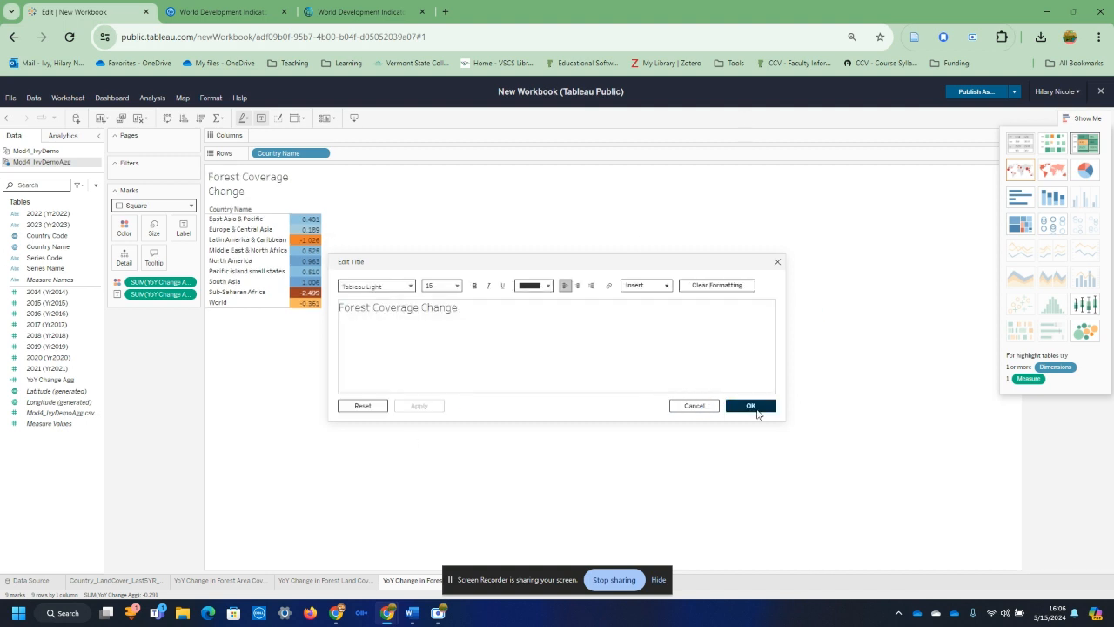
{"action": "left_click", "coordinate": [739, 406]}
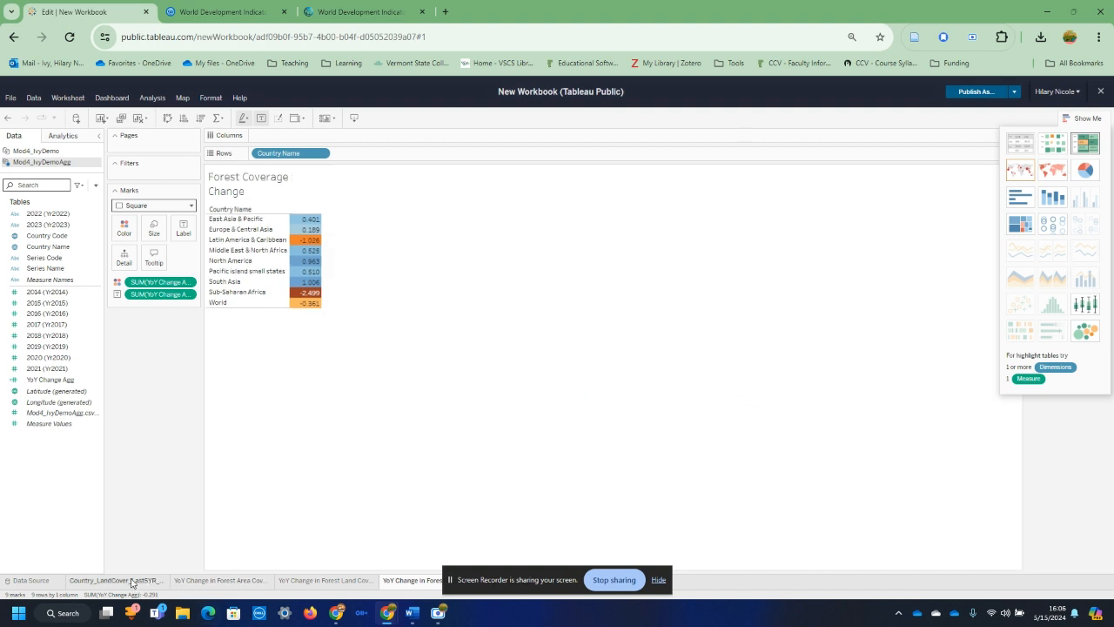
Step: Look at the country land cover table and bring up the YoY Change in Forest Area Coverage map with its colour legend
{"action": "left_click", "coordinate": [116, 580]}
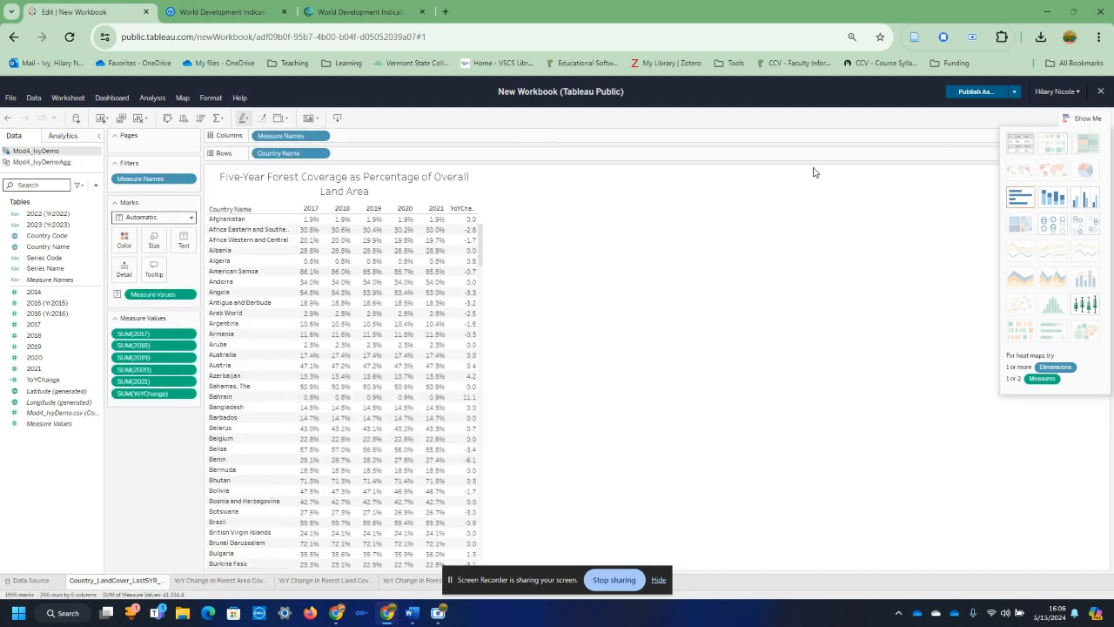
{"action": "left_click", "coordinate": [207, 581]}
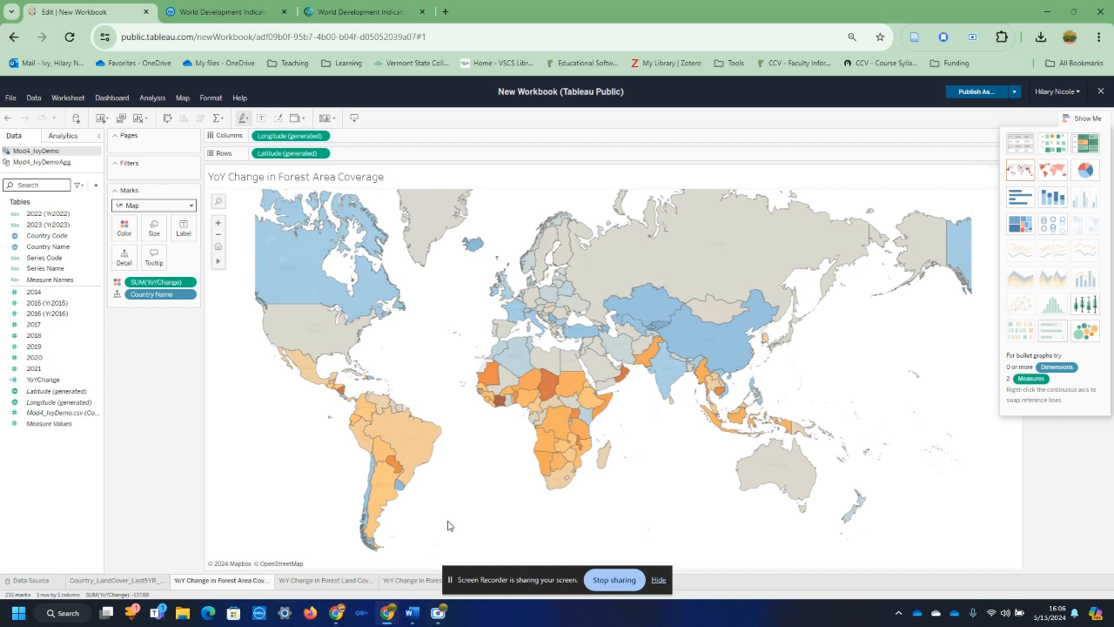
{"action": "left_click", "coordinate": [1087, 116]}
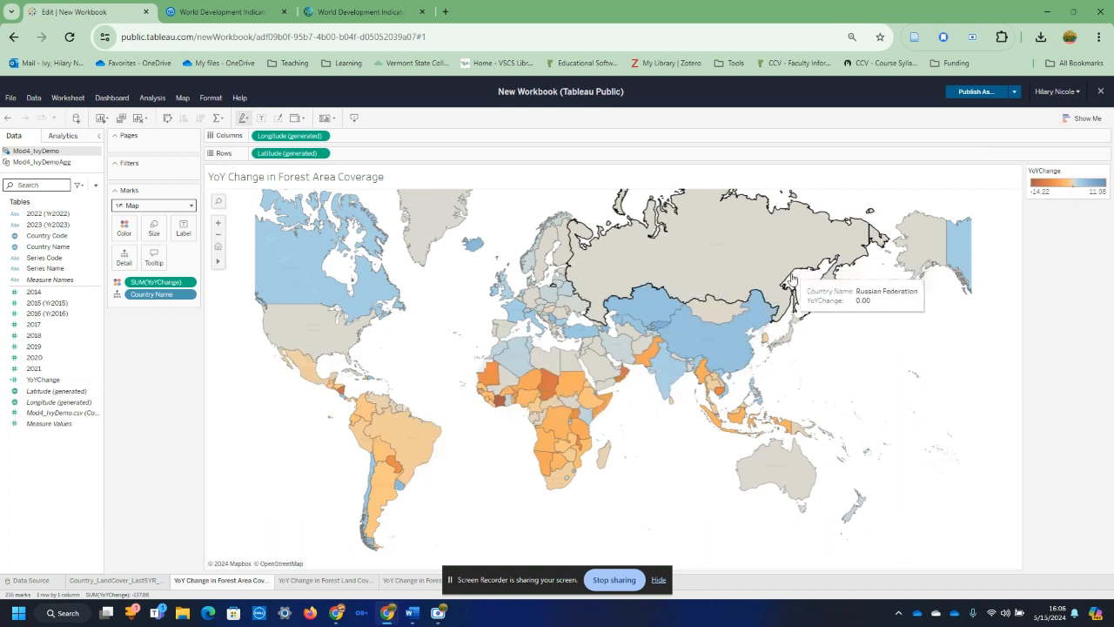
Step: Try the Red-Green Diverging palette on the map's YoYChange colours and settle on Orange-Blue Diverging
{"action": "left_click", "coordinate": [1106, 171]}
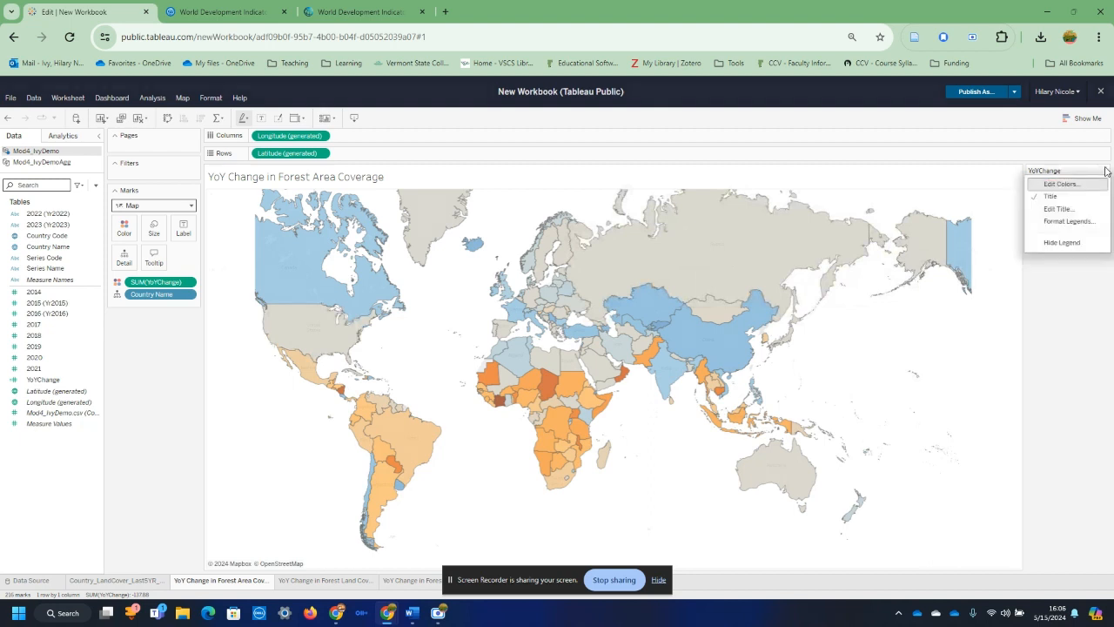
{"action": "left_click", "coordinate": [1104, 183]}
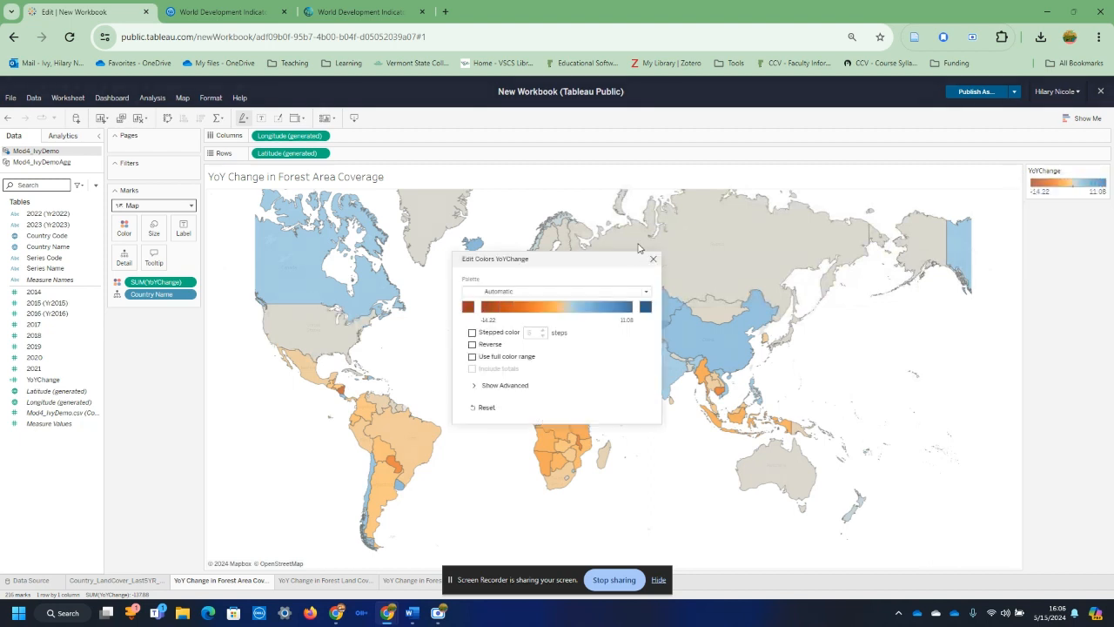
{"action": "left_click", "coordinate": [645, 292]}
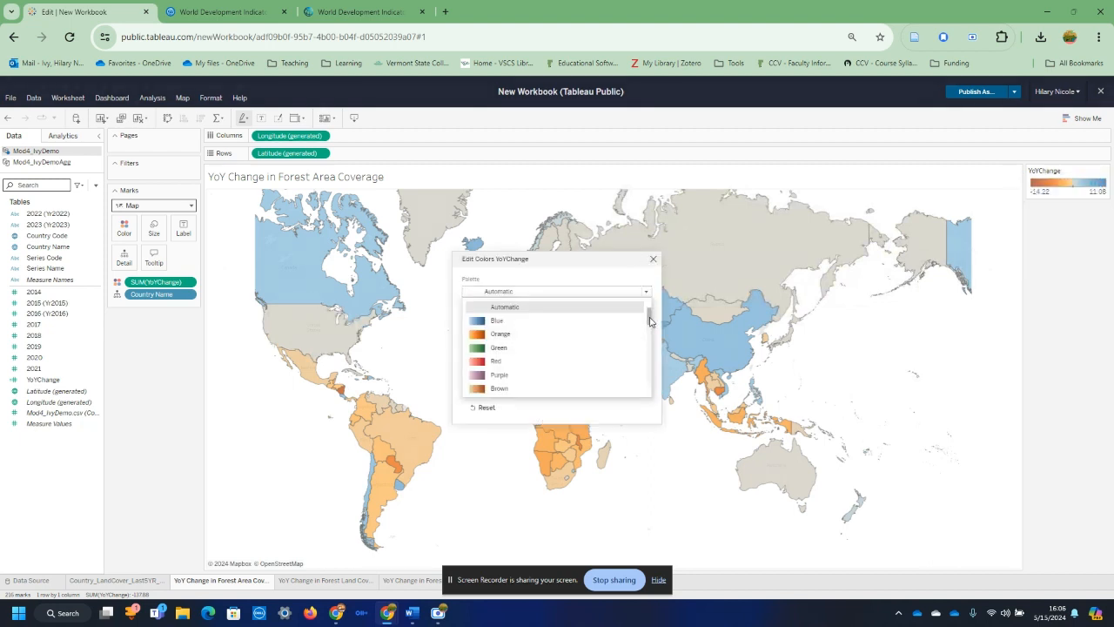
{"action": "left_click_drag", "start_coordinate": [649, 322], "coordinate": [646, 350]}
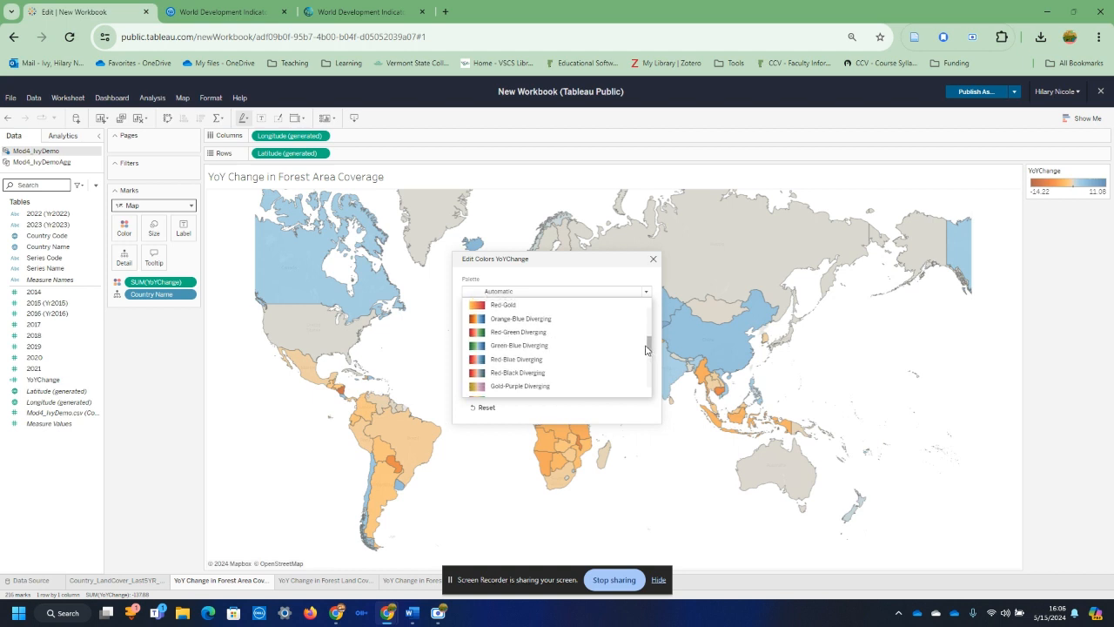
{"action": "left_click", "coordinate": [521, 337]}
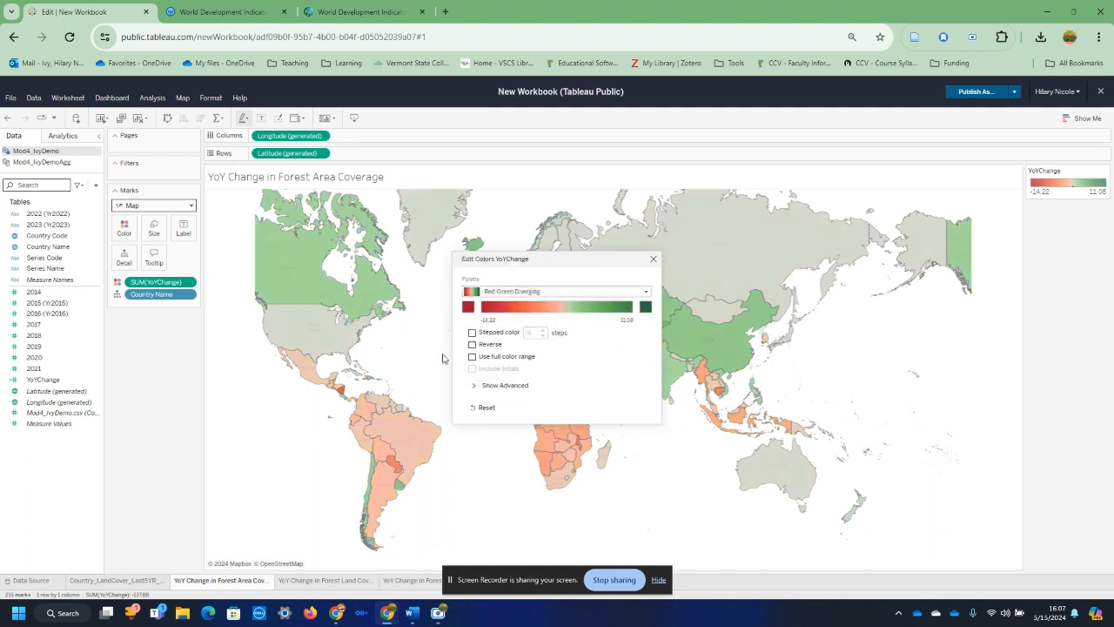
{"action": "left_click", "coordinate": [645, 292]}
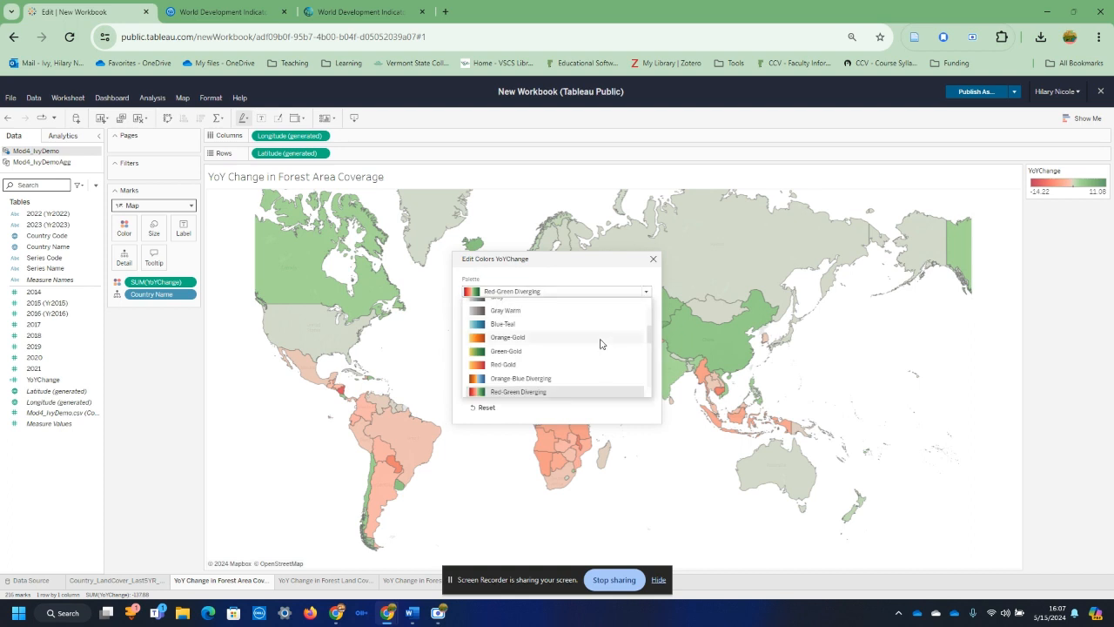
{"action": "left_click", "coordinate": [554, 380]}
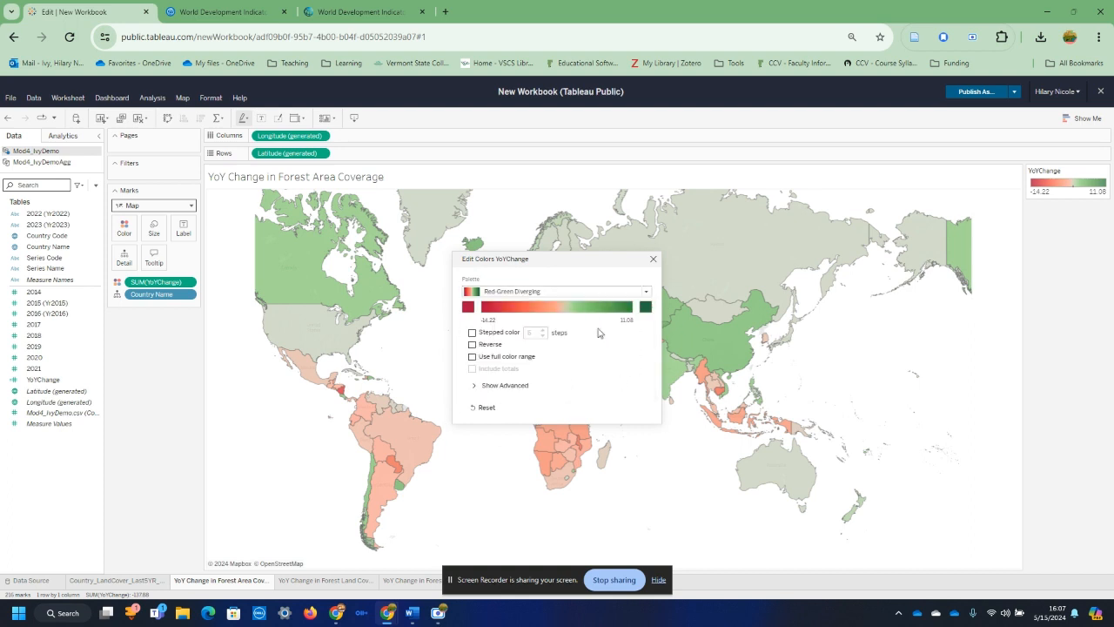
{"action": "left_click", "coordinate": [653, 259]}
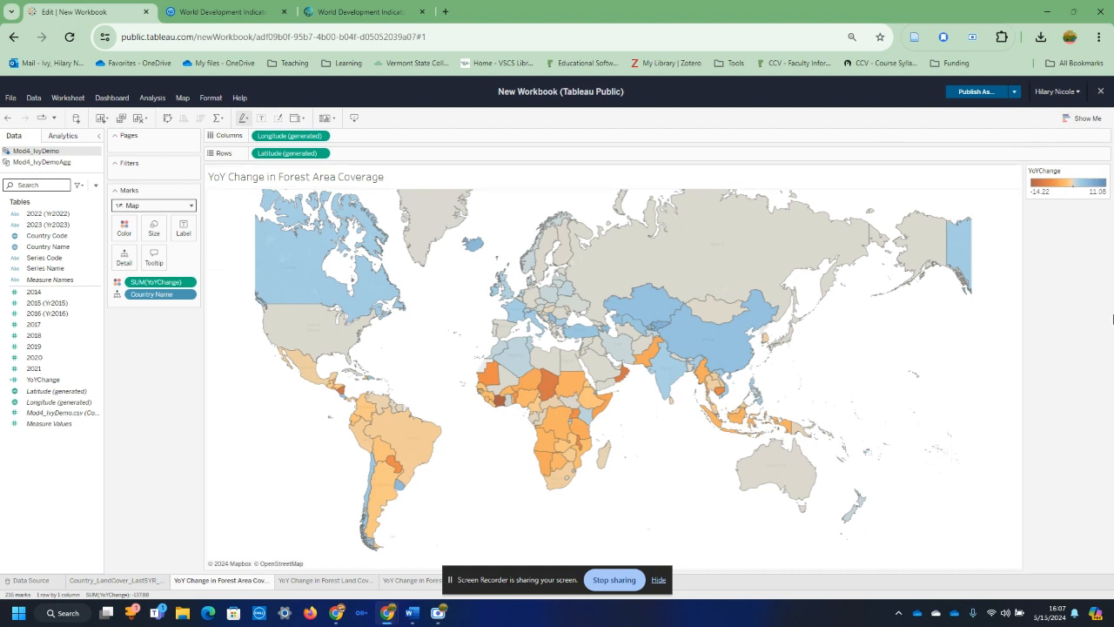
Step: Create a dashboard holding the forest area map, the country table and regional bar chart below it, and the Forest Coverage Change table beside the map
{"action": "left_click_drag", "start_coordinate": [520, 583], "coordinate": [803, 570]}
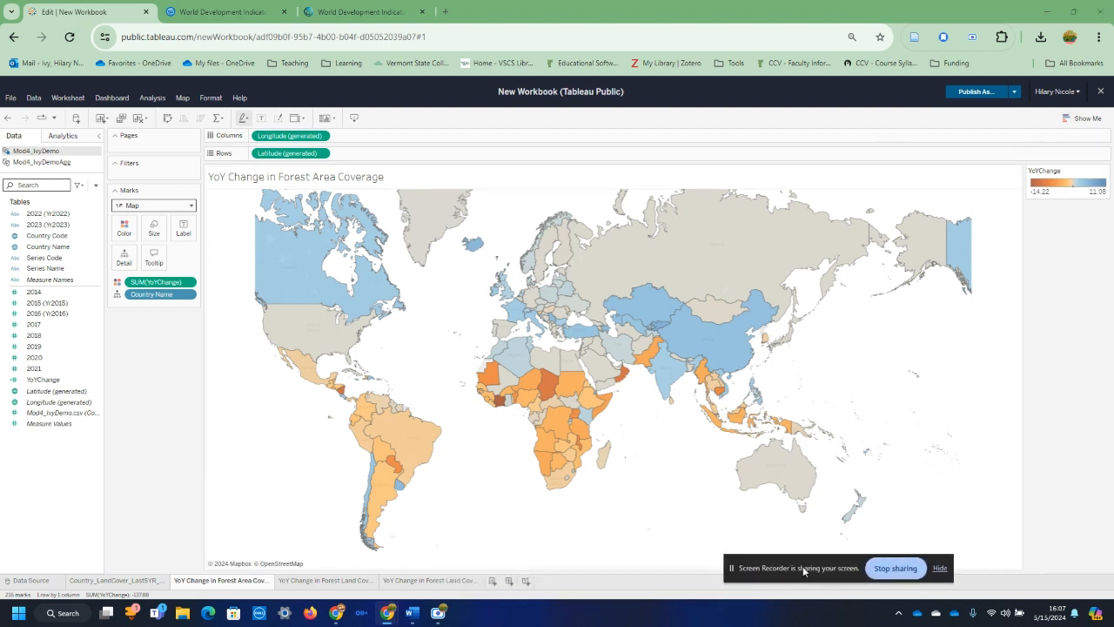
{"action": "left_click", "coordinate": [512, 580]}
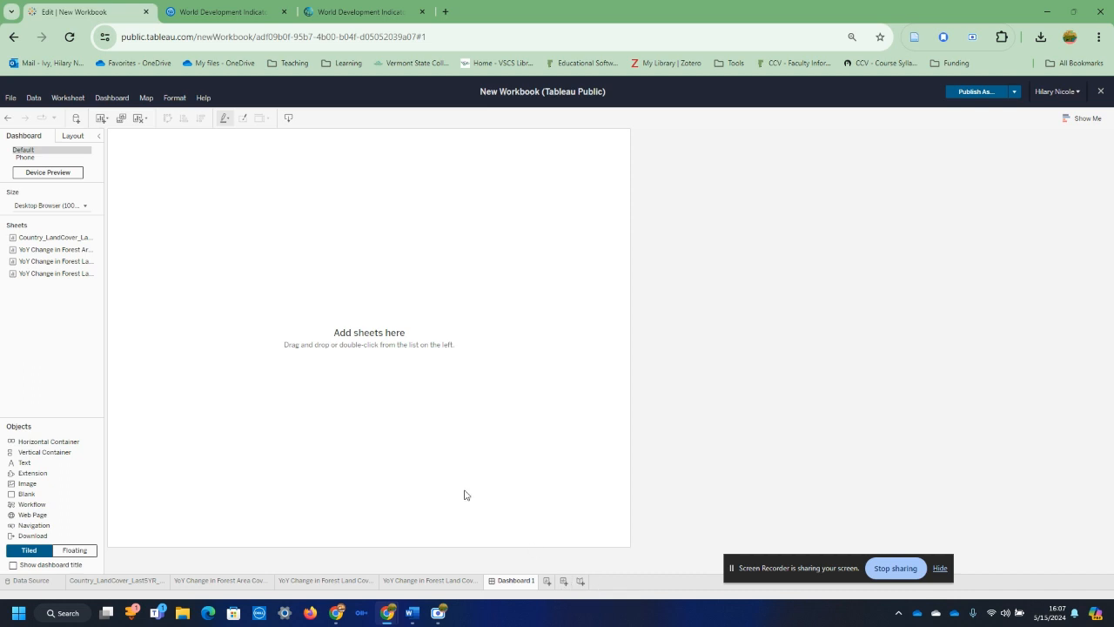
{"action": "double_click", "coordinate": [43, 240]}
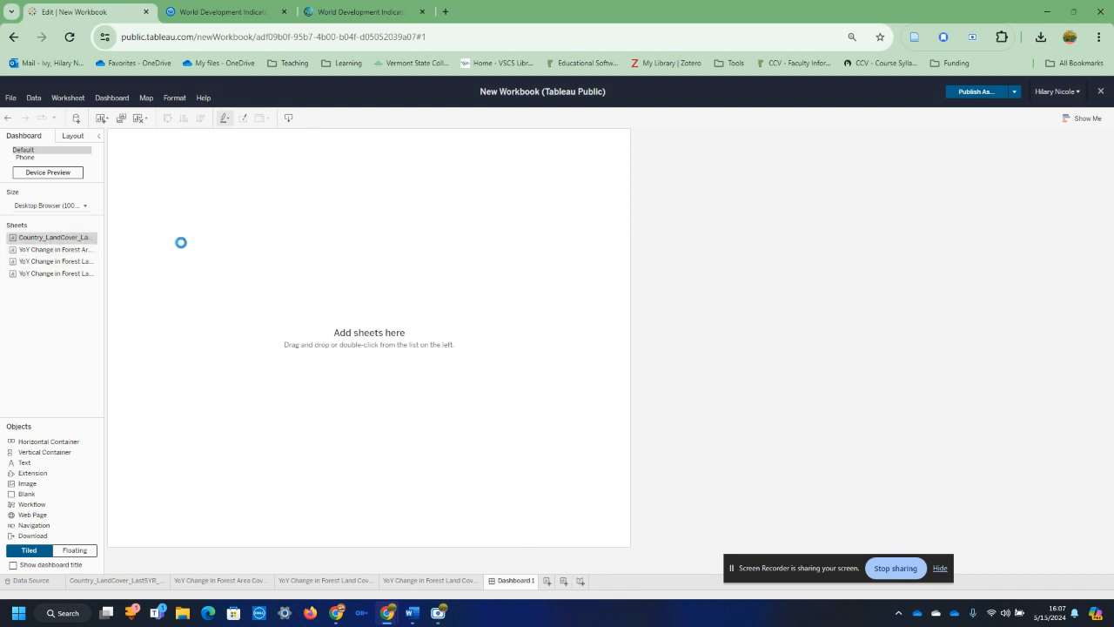
{"action": "double_click", "coordinate": [54, 251]}
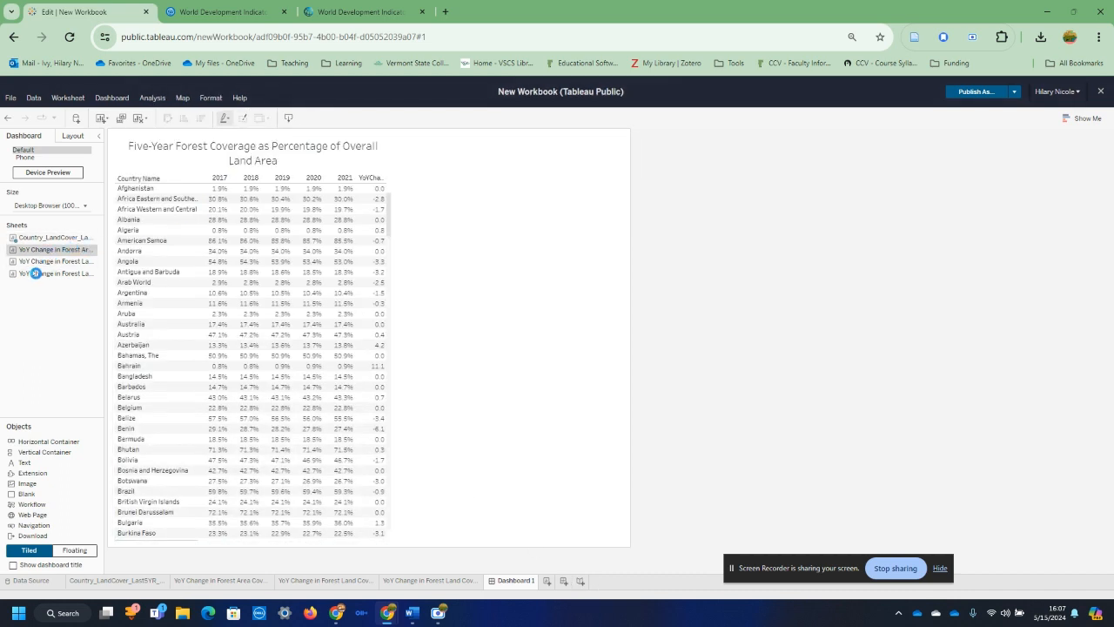
{"action": "left_click_drag", "start_coordinate": [53, 261], "coordinate": [533, 379]}
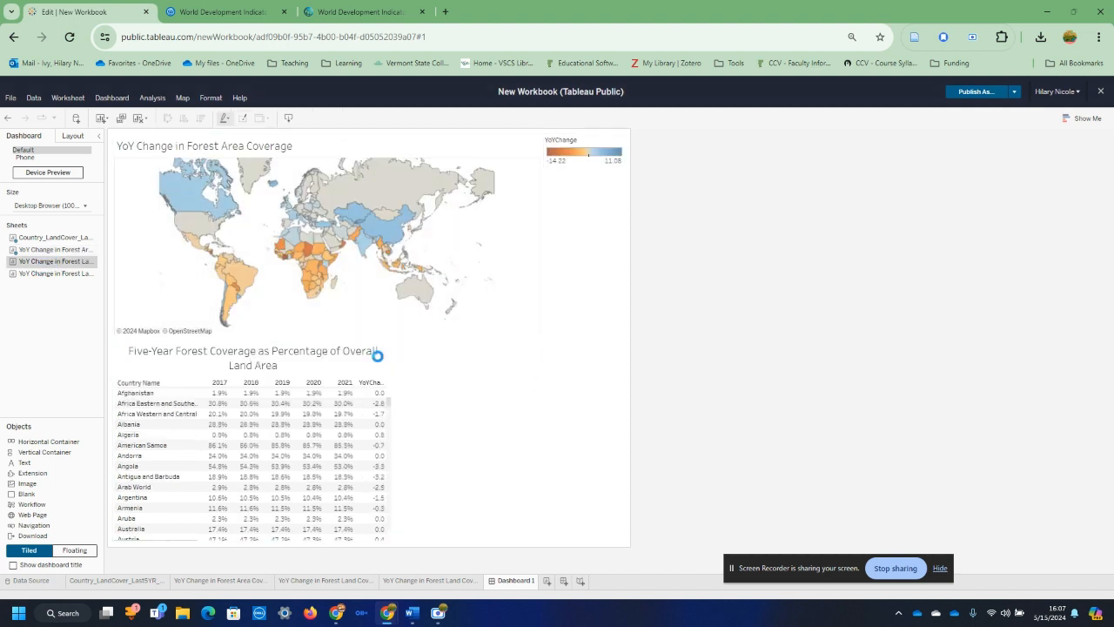
{"action": "left_click", "coordinate": [590, 444]}
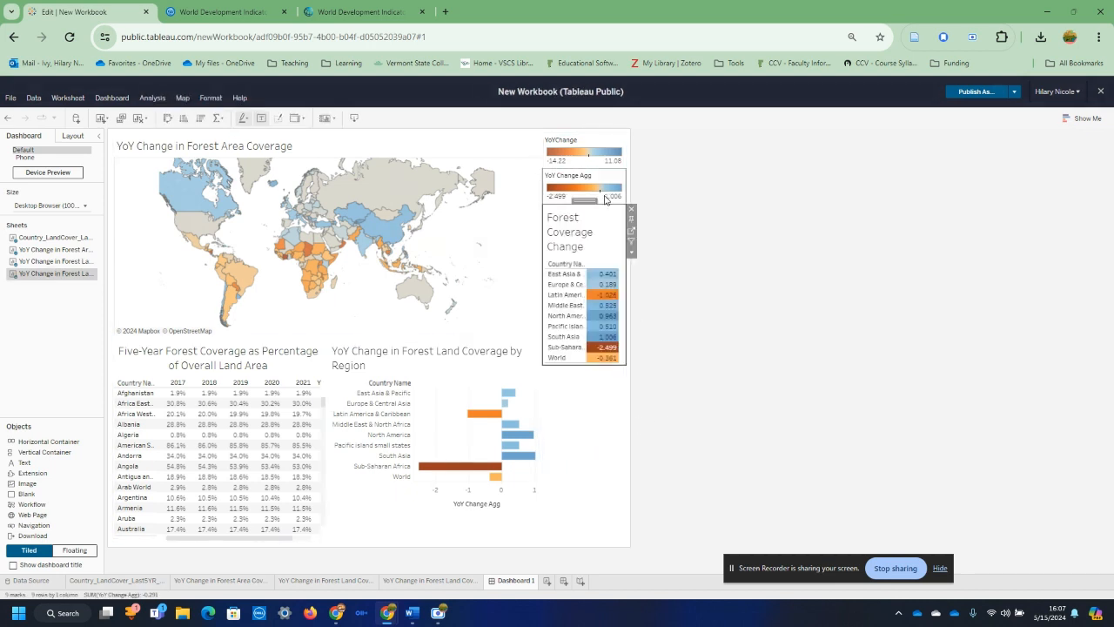
Step: Make the YoY Change Agg legend floating and move it to the dashboard's lower right corner beside the regional bar chart
{"action": "left_click_drag", "start_coordinate": [584, 201], "coordinate": [554, 421]}
{"action": "left_click", "coordinate": [621, 179]}
{"action": "left_click", "coordinate": [631, 196]}
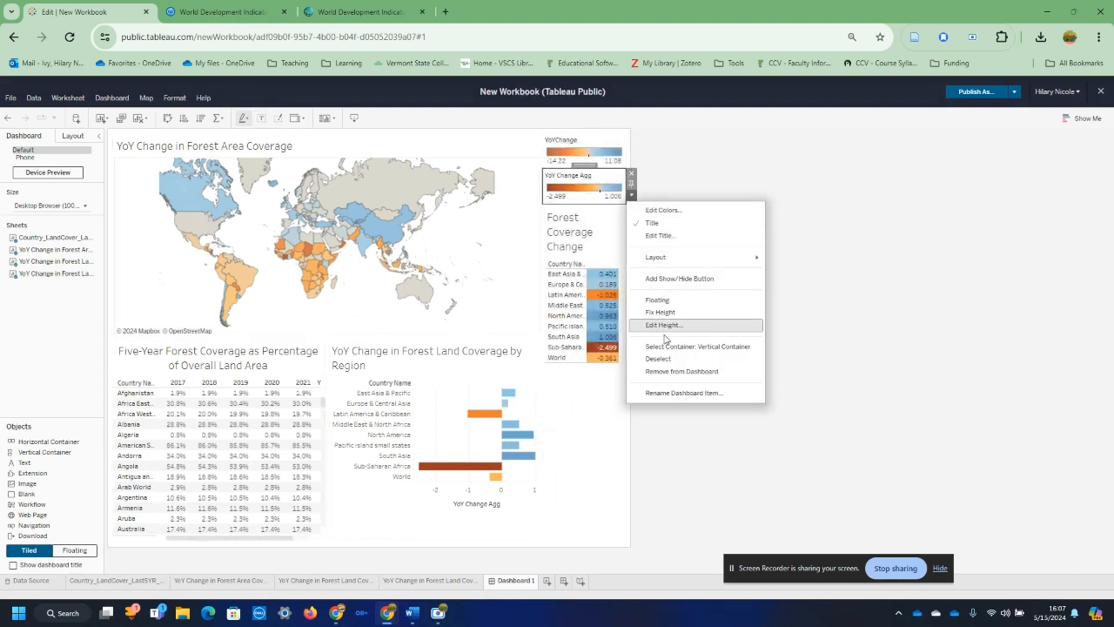
{"action": "left_click", "coordinate": [672, 299]}
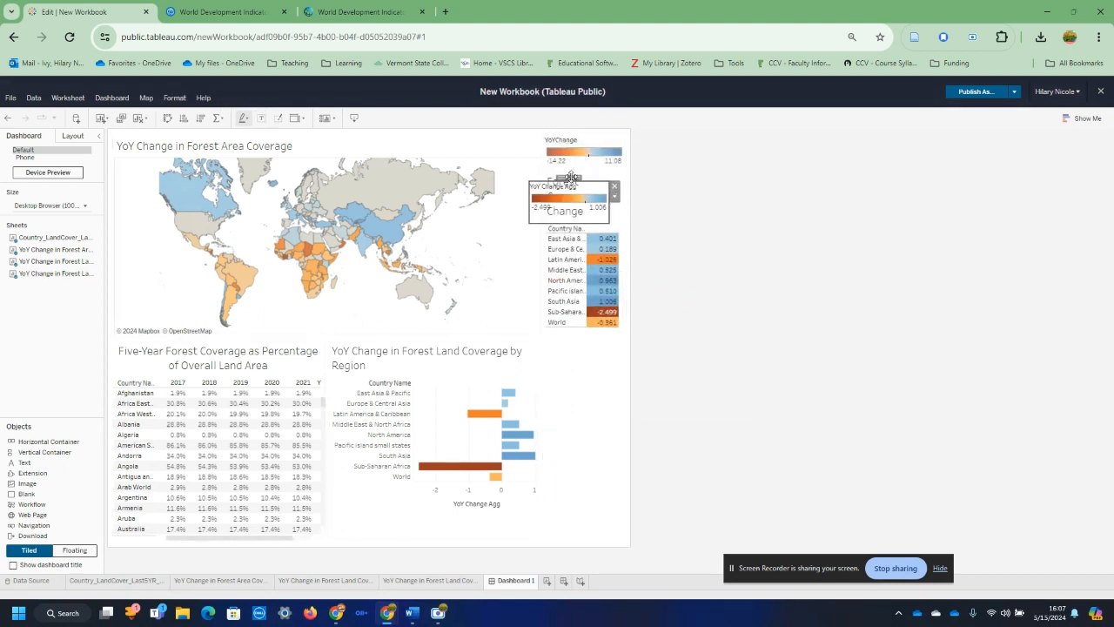
{"action": "left_click_drag", "start_coordinate": [570, 180], "coordinate": [580, 509]}
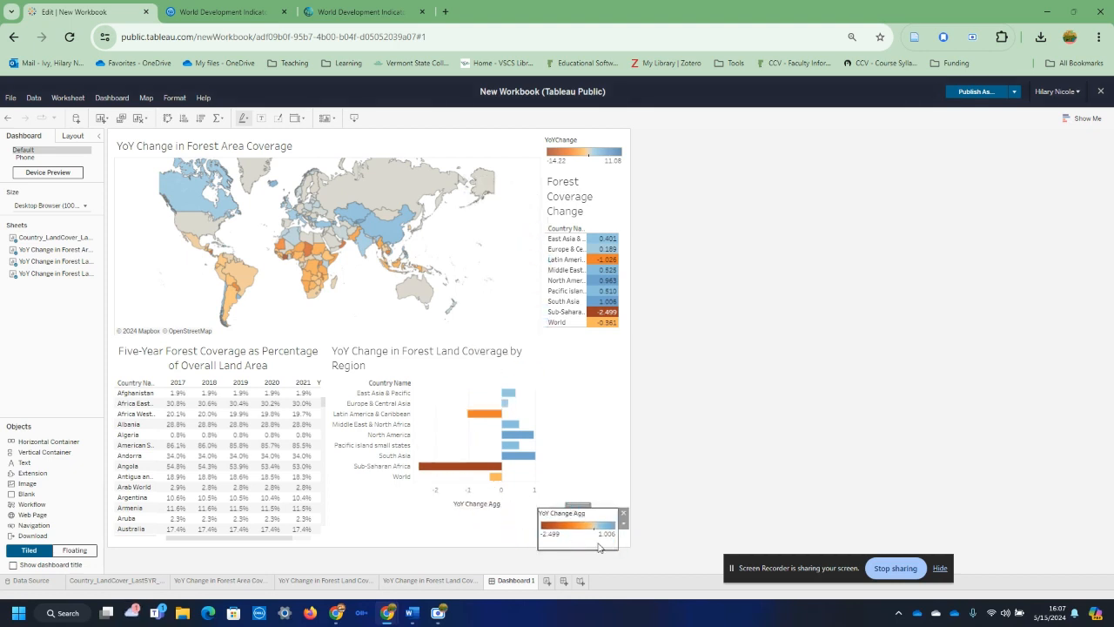
Step: Make the YoYChange legend floating and place it over the lower right part of the world map
{"action": "left_click", "coordinate": [586, 149]}
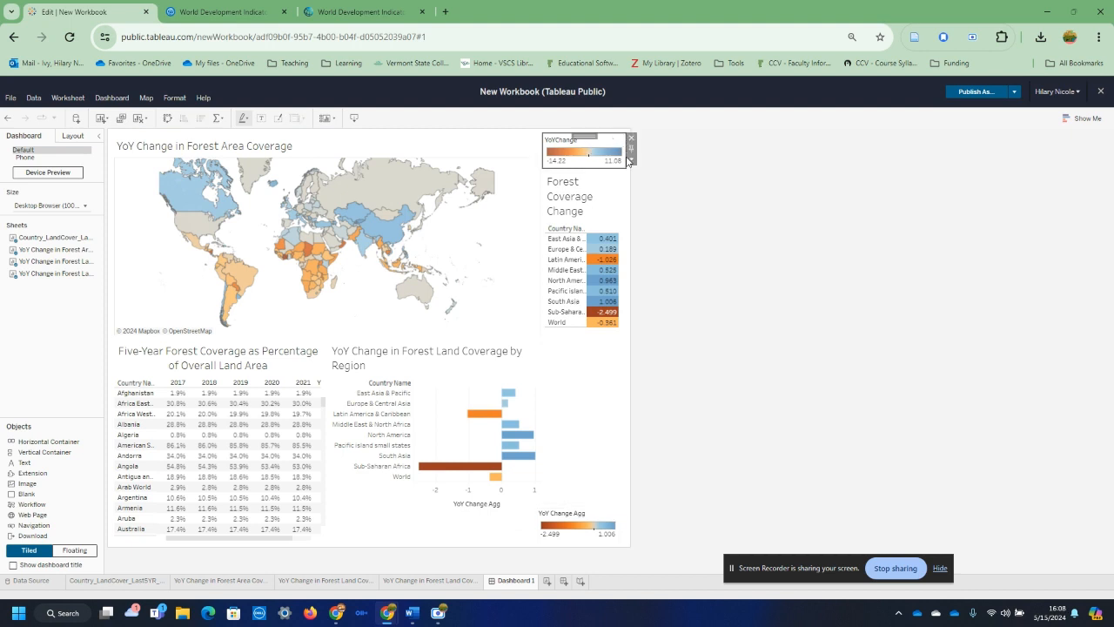
{"action": "left_click", "coordinate": [632, 159]}
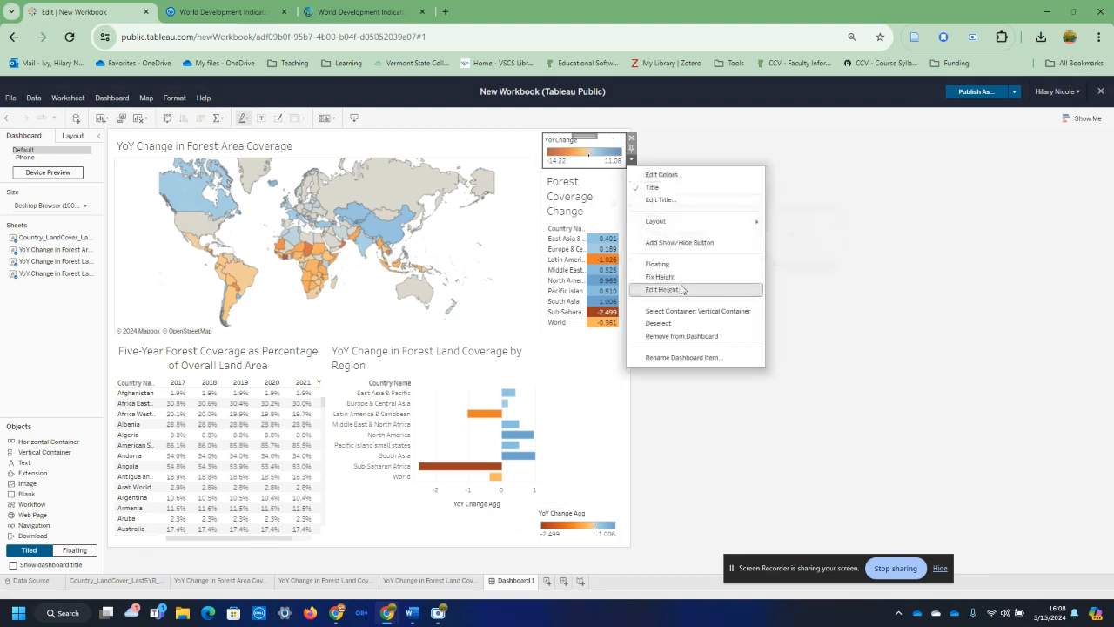
{"action": "left_click", "coordinate": [674, 264]}
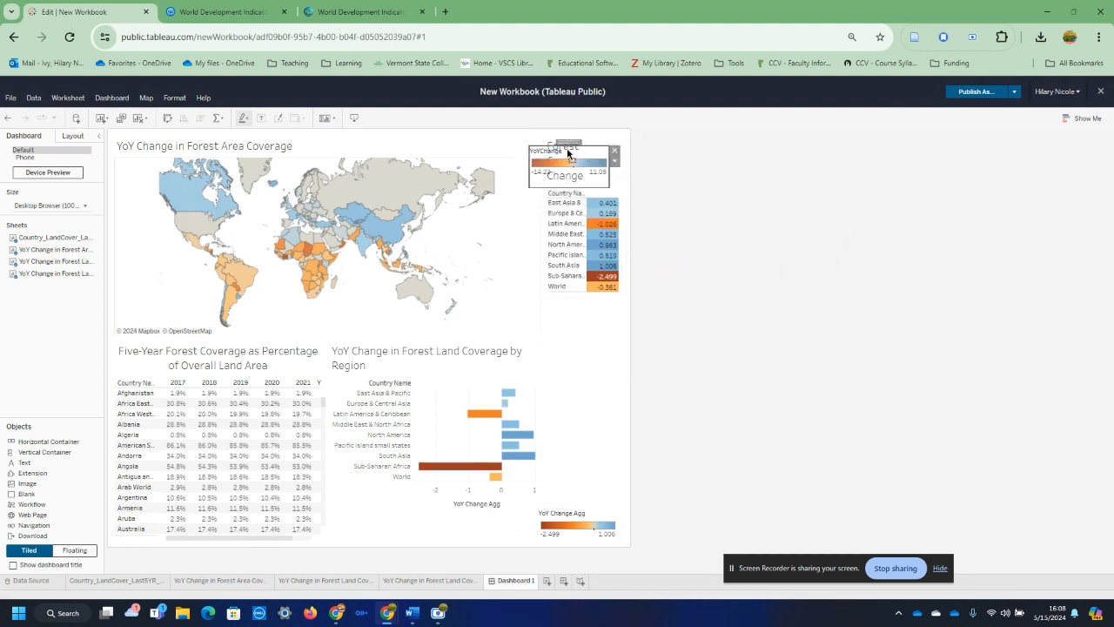
{"action": "left_click_drag", "start_coordinate": [567, 153], "coordinate": [493, 266]}
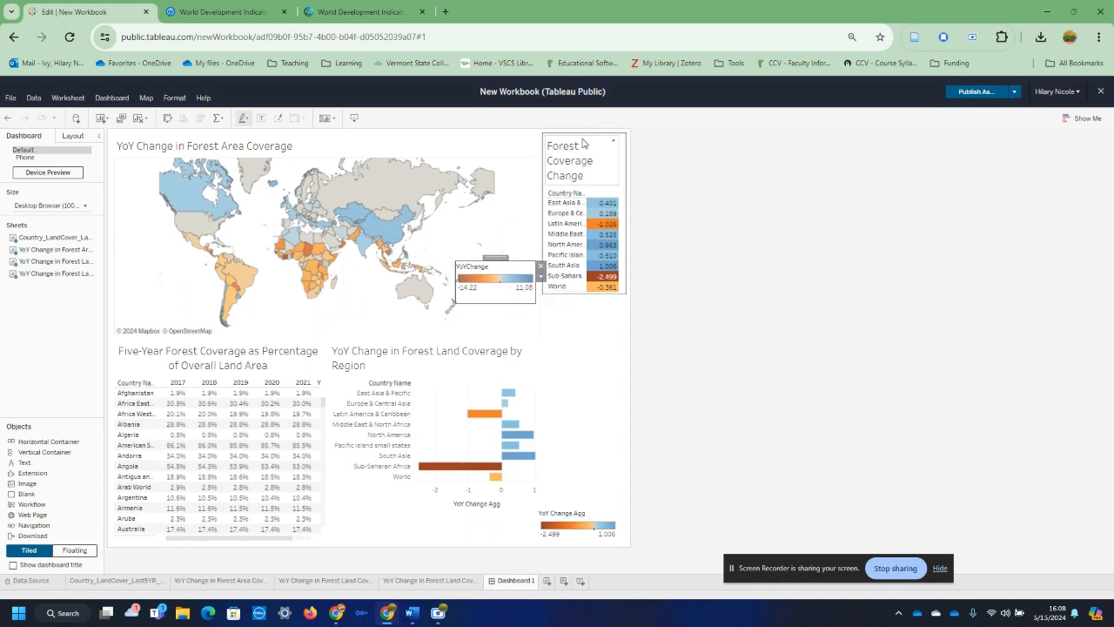
Step: Move the Forest Coverage Change table beside the regional bar chart and the Five-Year Forest Coverage table beside the map
{"action": "left_click", "coordinate": [583, 144]}
{"action": "left_click_drag", "start_coordinate": [583, 137], "coordinate": [524, 434]}
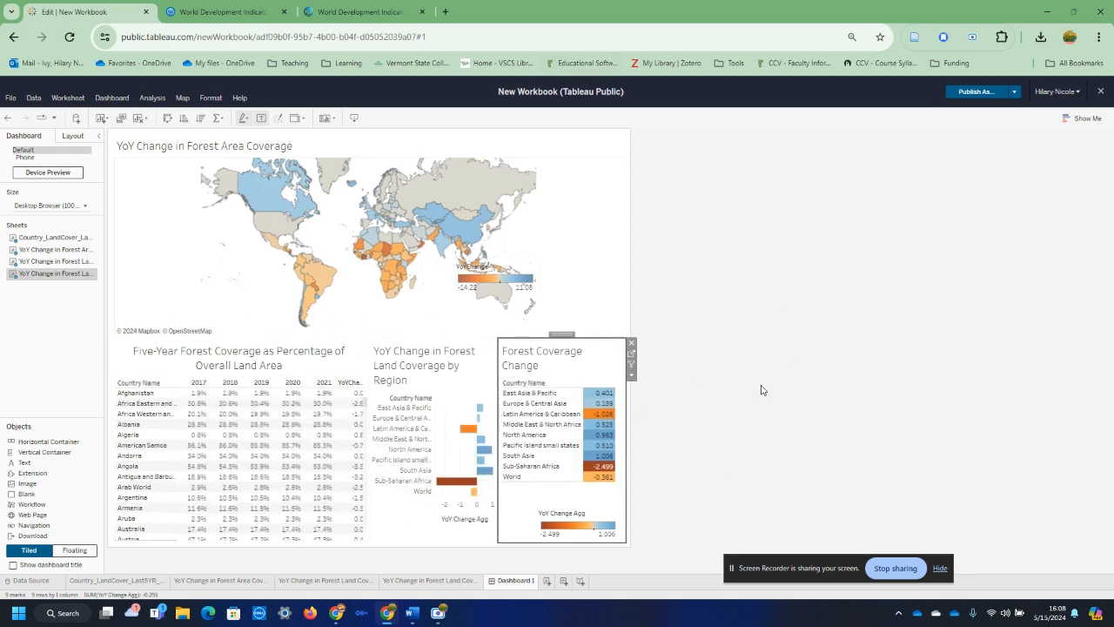
{"action": "left_click", "coordinate": [228, 424]}
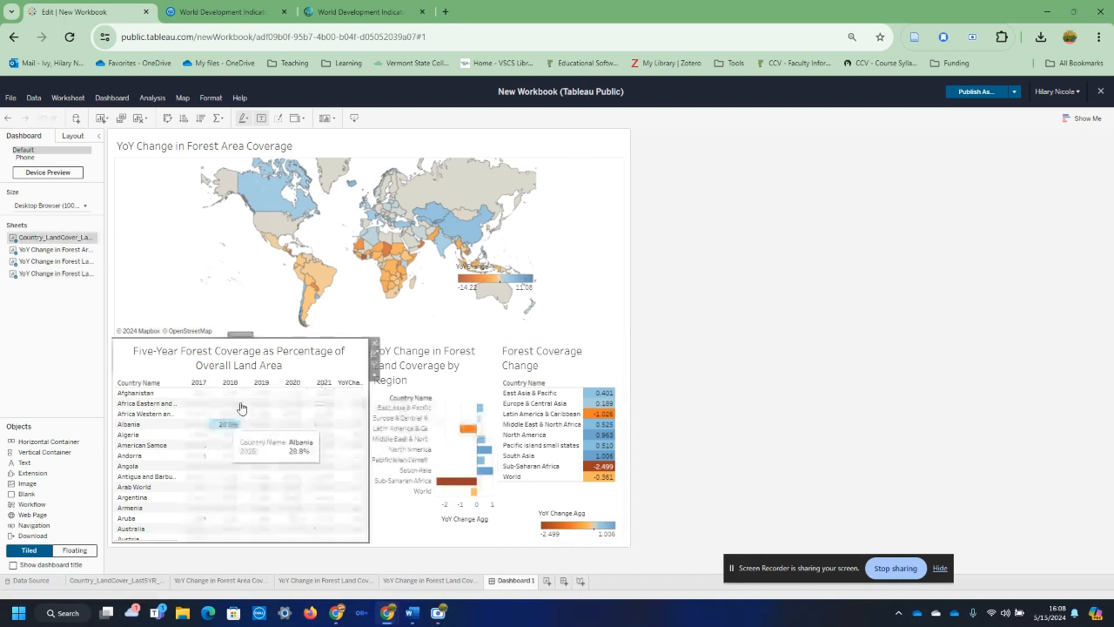
{"action": "left_click_drag", "start_coordinate": [245, 332], "coordinate": [589, 231]}
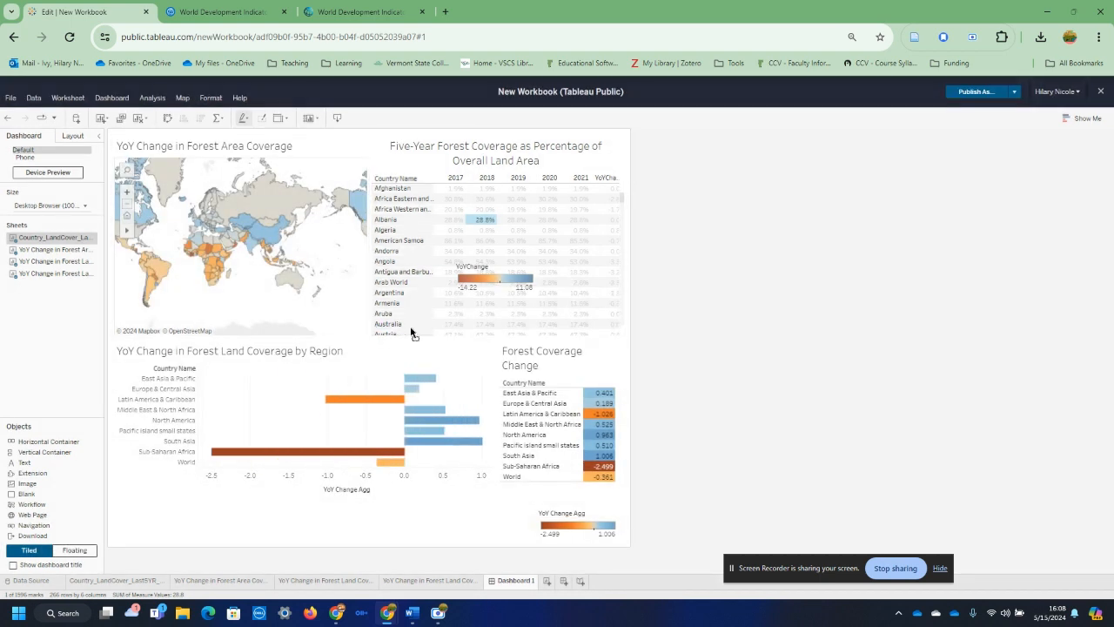
{"action": "left_click", "coordinate": [388, 324]}
{"action": "left_click", "coordinate": [389, 306]}
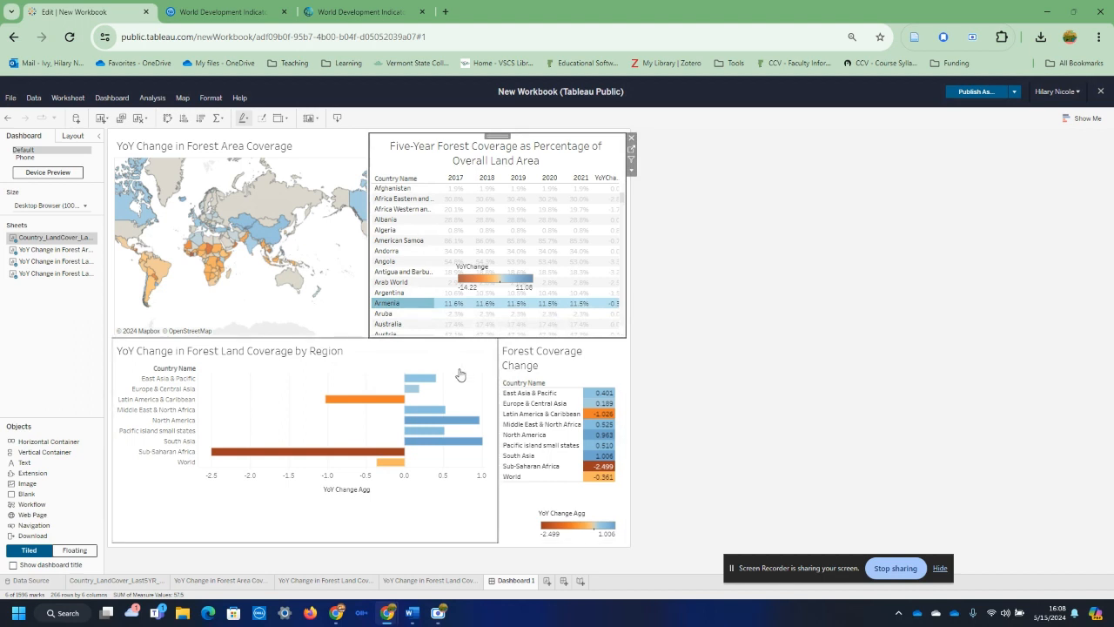
{"action": "left_click", "coordinate": [757, 410]}
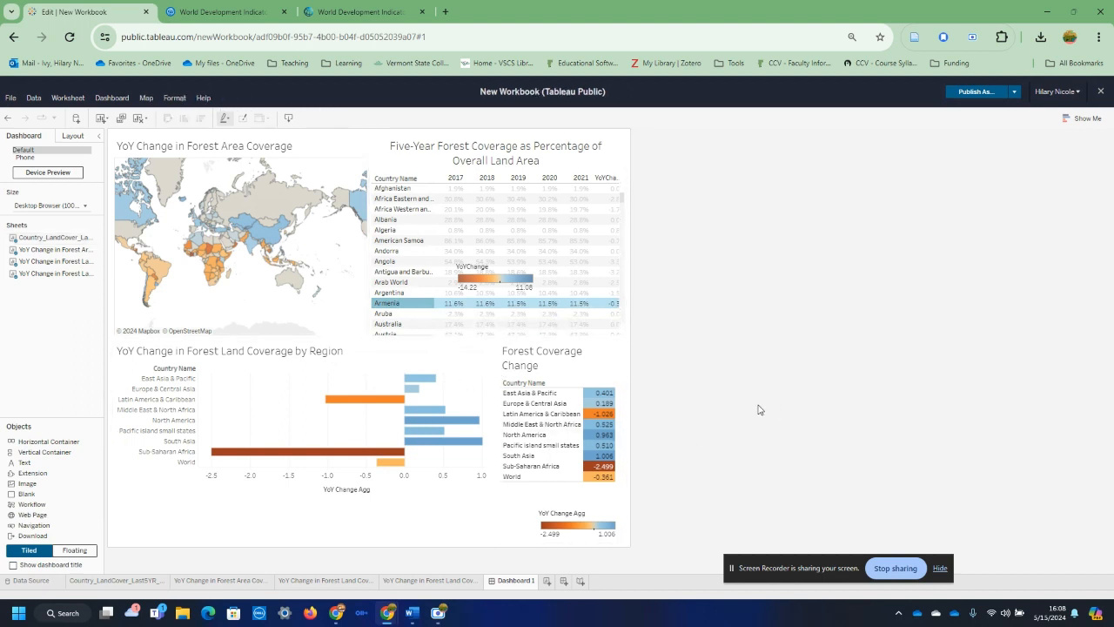
Step: Move the YoY Change Agg legend below the regional bar chart and the YoYChange legend beside the map's title
{"action": "left_click", "coordinate": [564, 512]}
{"action": "left_click_drag", "start_coordinate": [578, 505], "coordinate": [476, 503]}
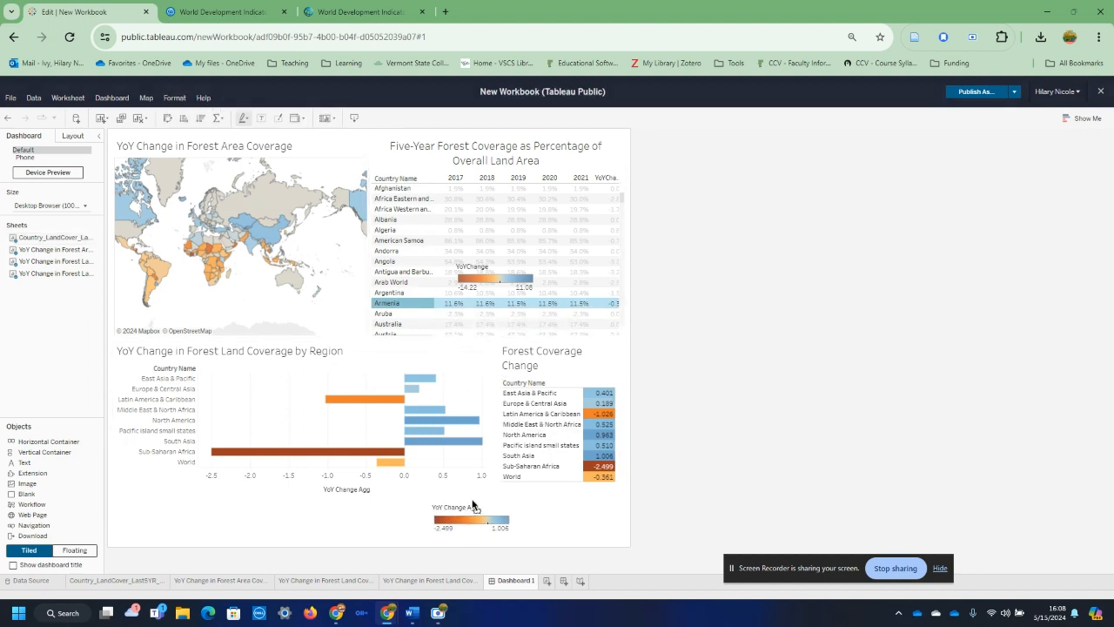
{"action": "left_click", "coordinate": [502, 270]}
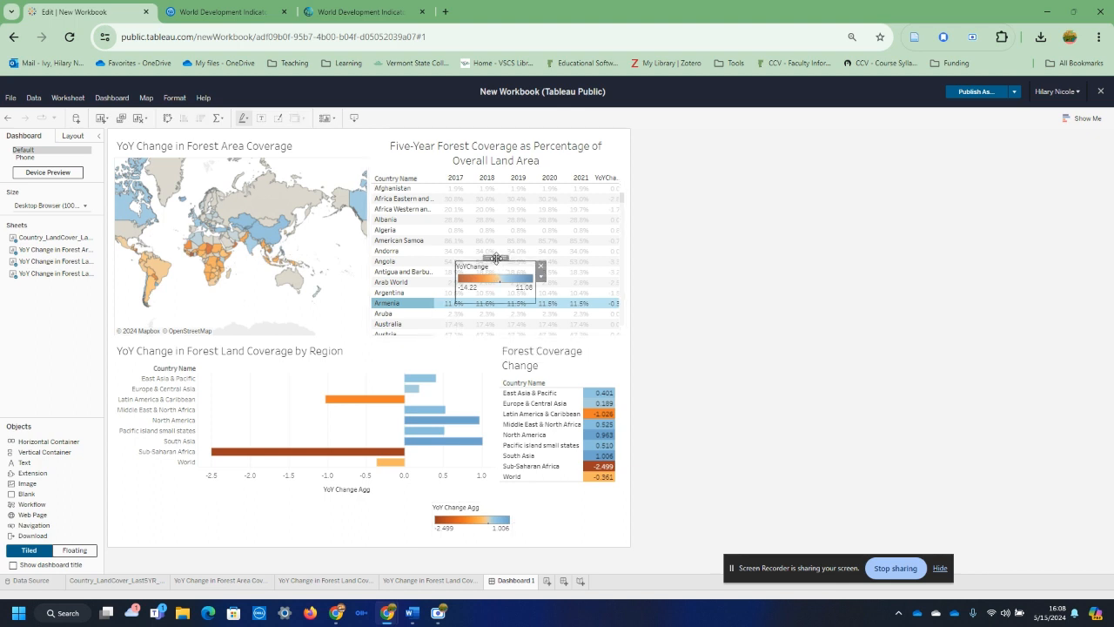
{"action": "left_click_drag", "start_coordinate": [495, 259], "coordinate": [345, 134]}
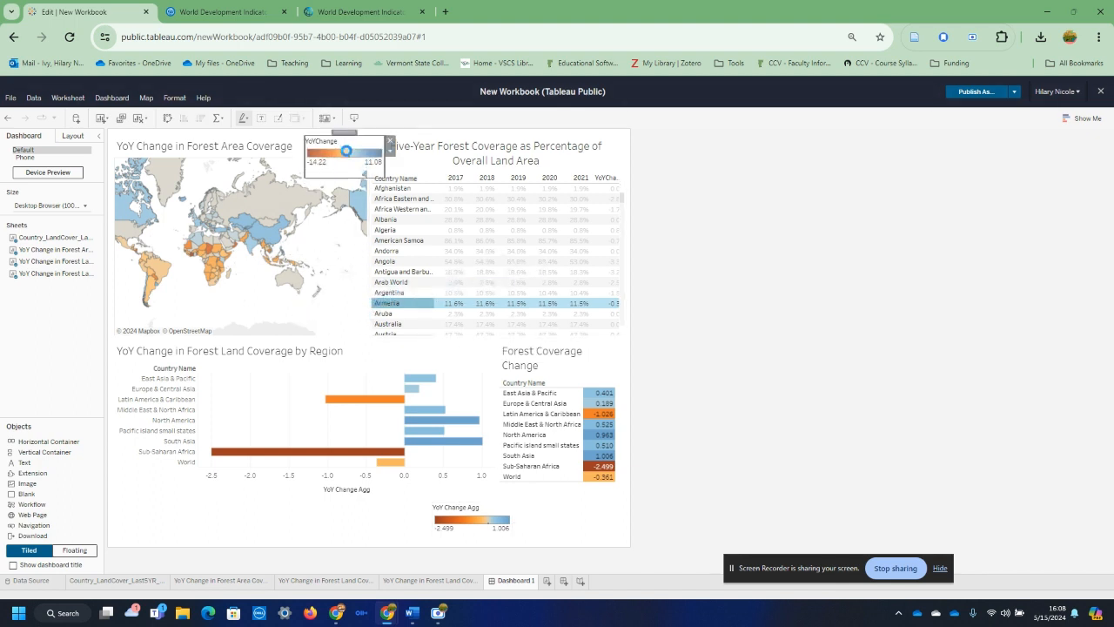
{"action": "left_click", "coordinate": [857, 336]}
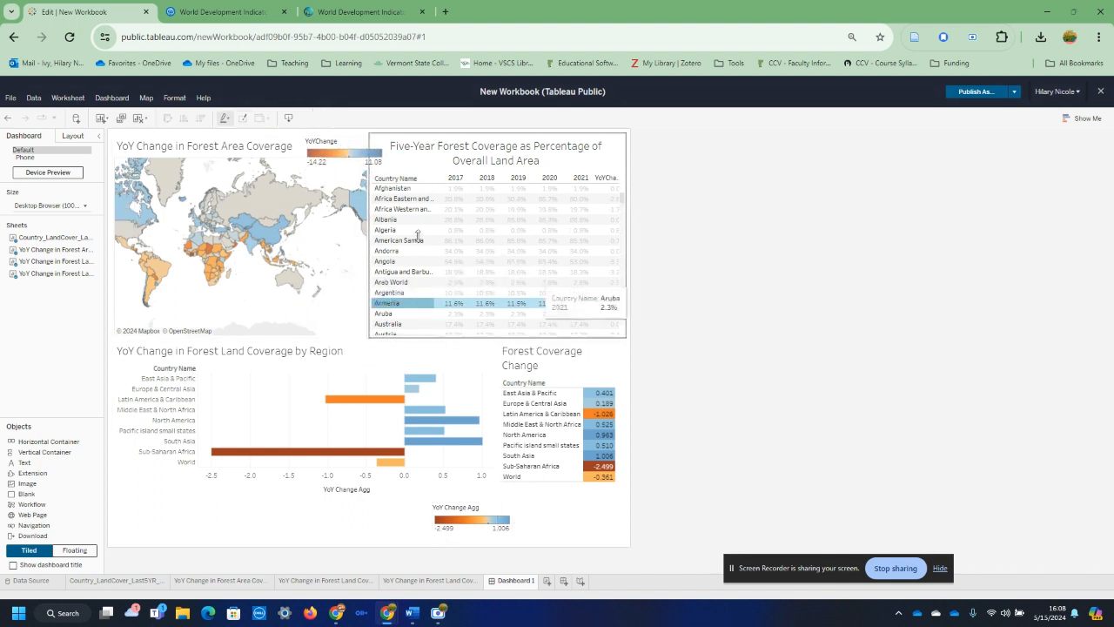
Step: Clear the Armenia highlight in the country table and check the dashboard's size settings
{"action": "left_click", "coordinate": [448, 304]}
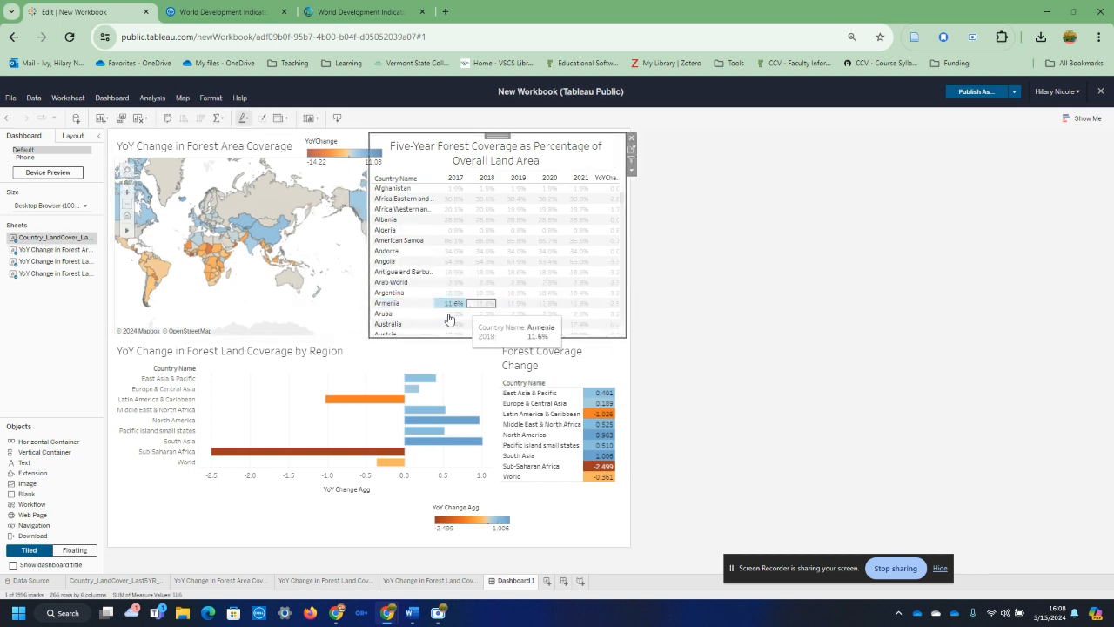
{"action": "left_click", "coordinate": [450, 305]}
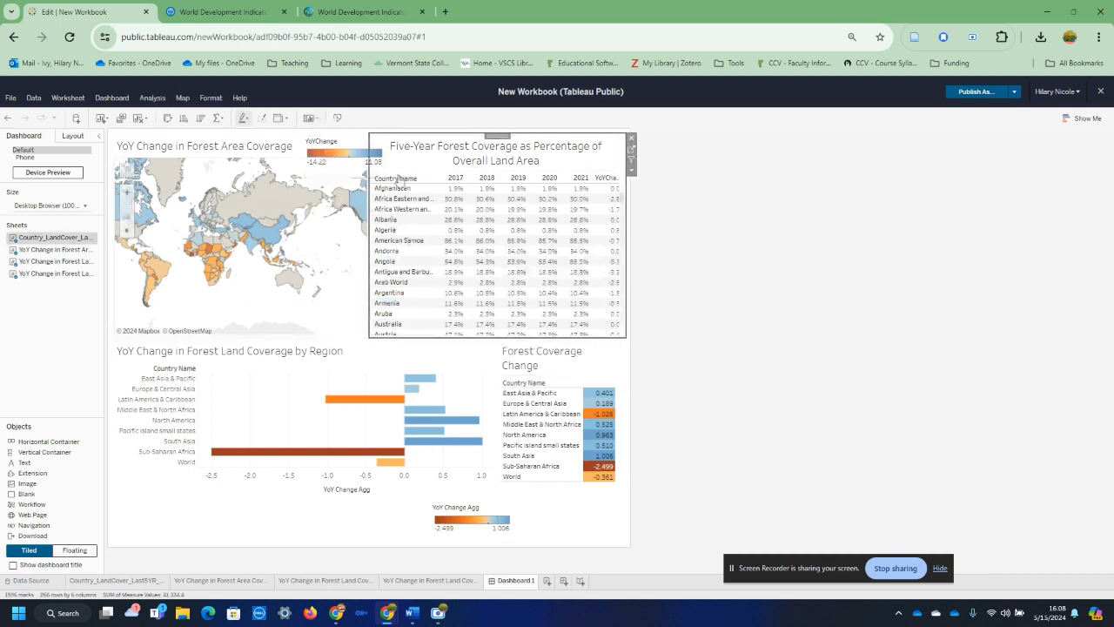
{"action": "left_click", "coordinate": [84, 206]}
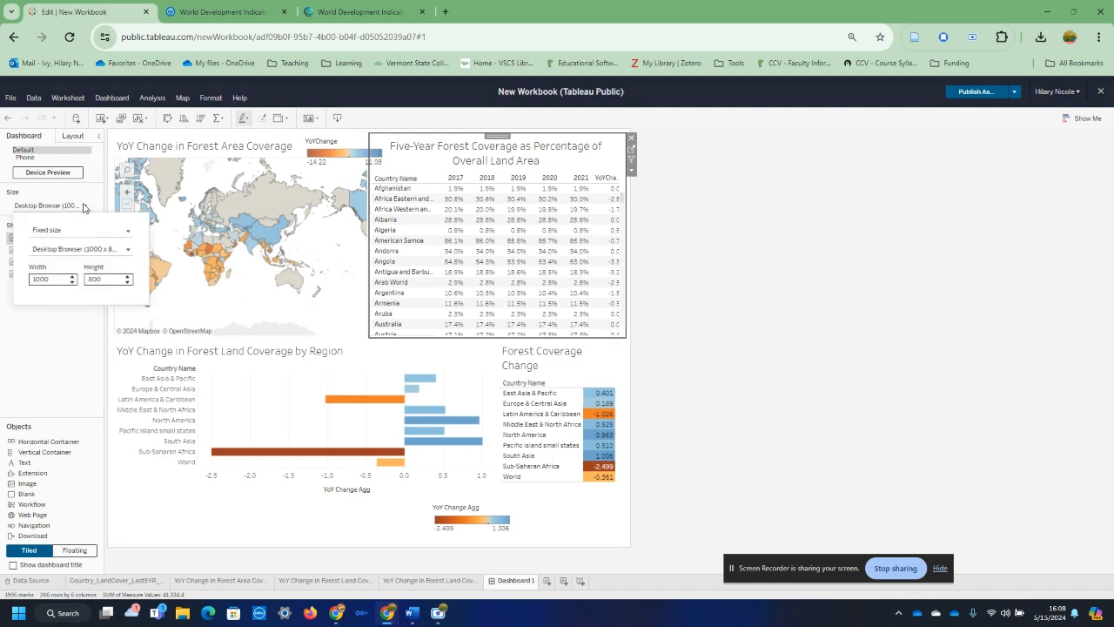
{"action": "left_click", "coordinate": [46, 363]}
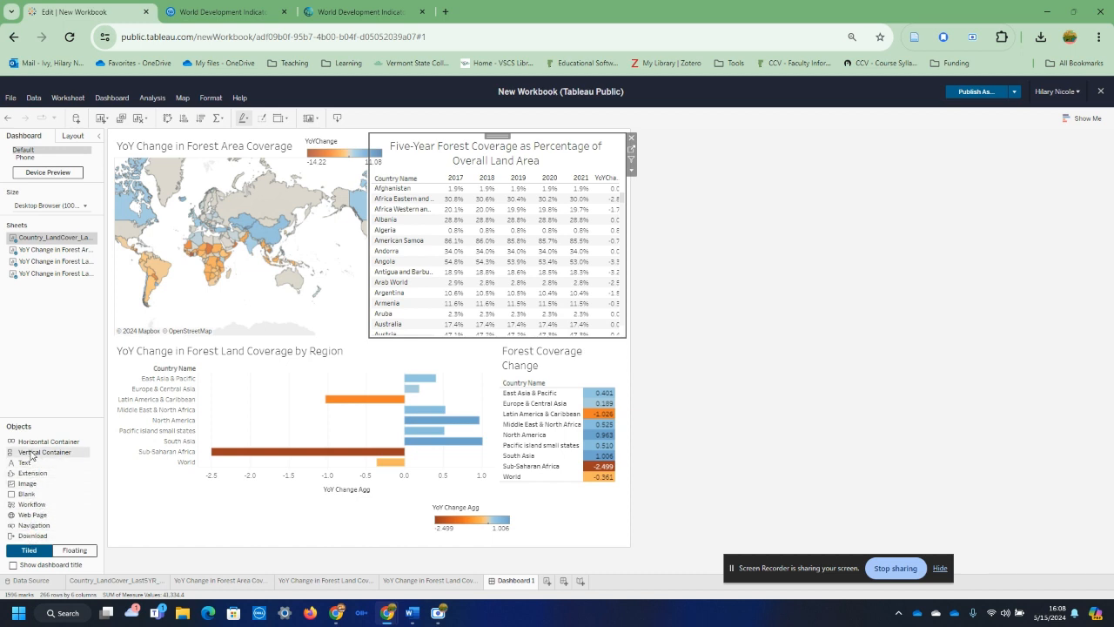
Step: Insert a vertical container between the dashboard's two rows and shrink it to a thin strip so the map and country table grow taller
{"action": "left_click_drag", "start_coordinate": [31, 453], "coordinate": [385, 366]}
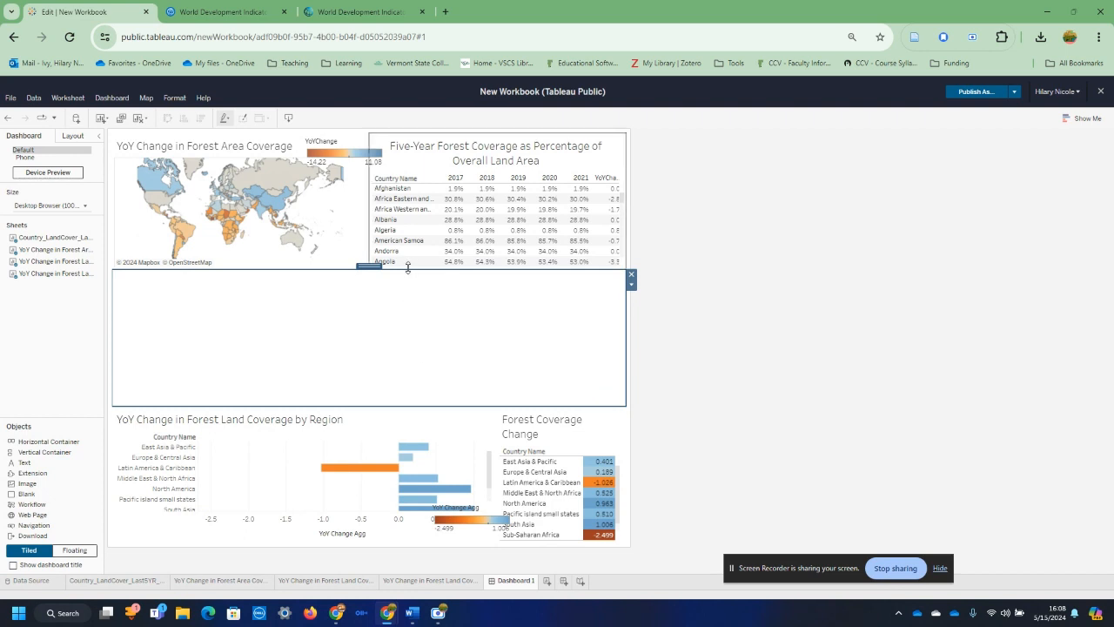
{"action": "left_click_drag", "start_coordinate": [409, 269], "coordinate": [401, 310]}
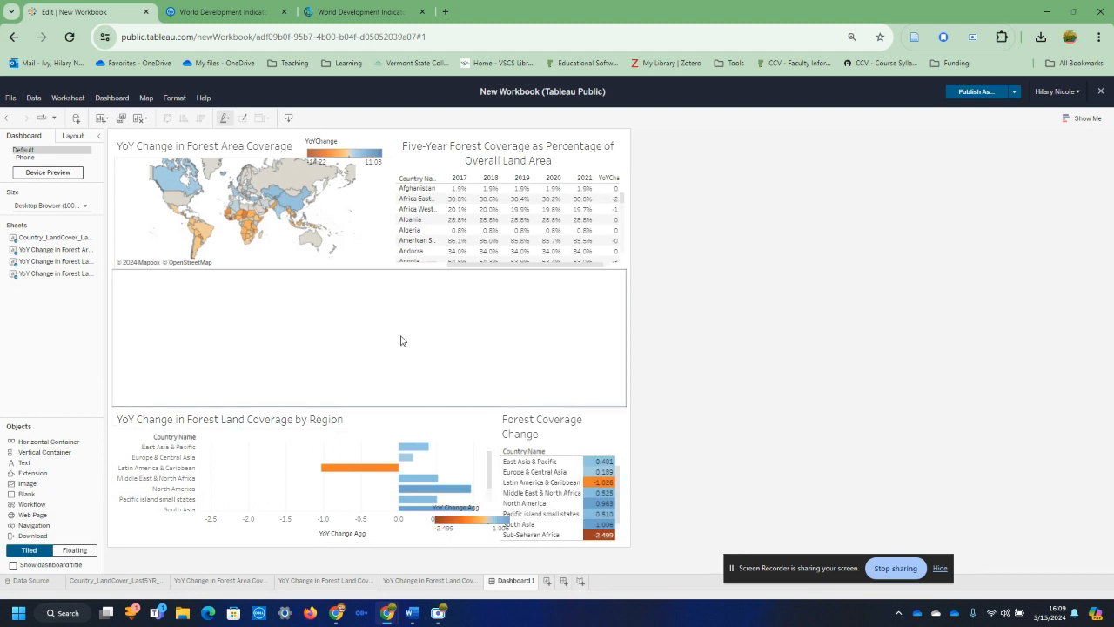
{"action": "left_click_drag", "start_coordinate": [348, 295], "coordinate": [336, 384]}
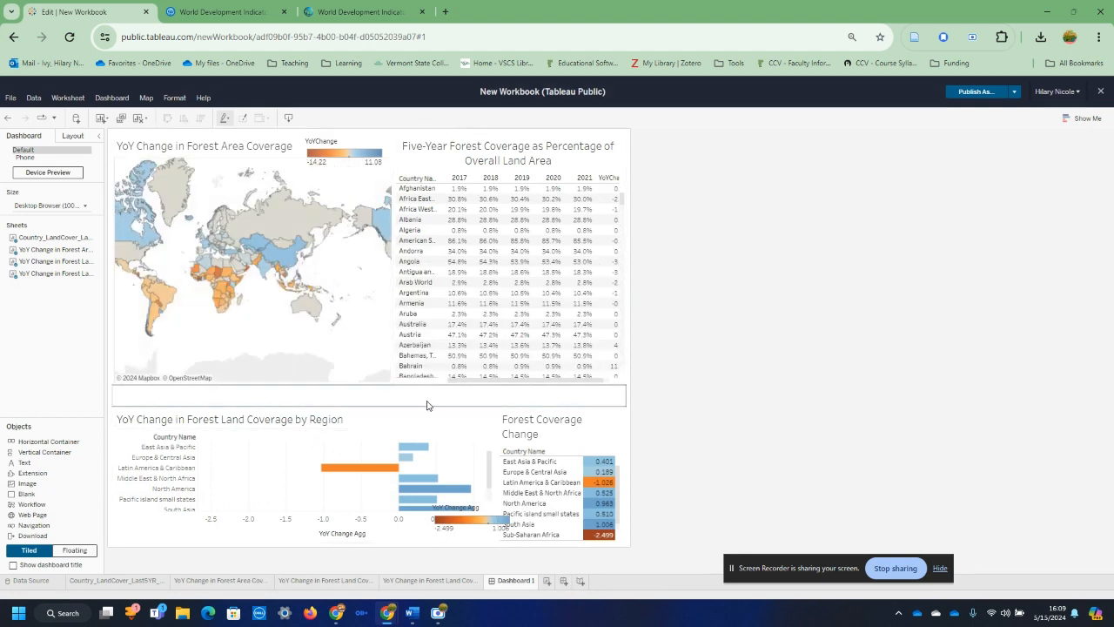
{"action": "left_click", "coordinate": [526, 394]}
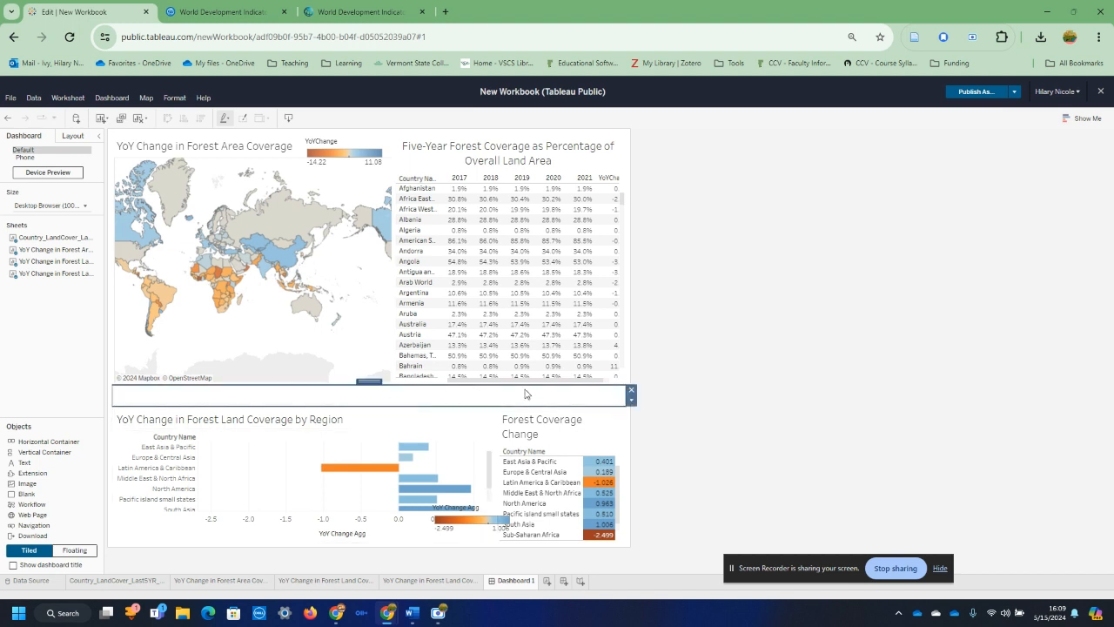
{"action": "left_click", "coordinate": [632, 400]}
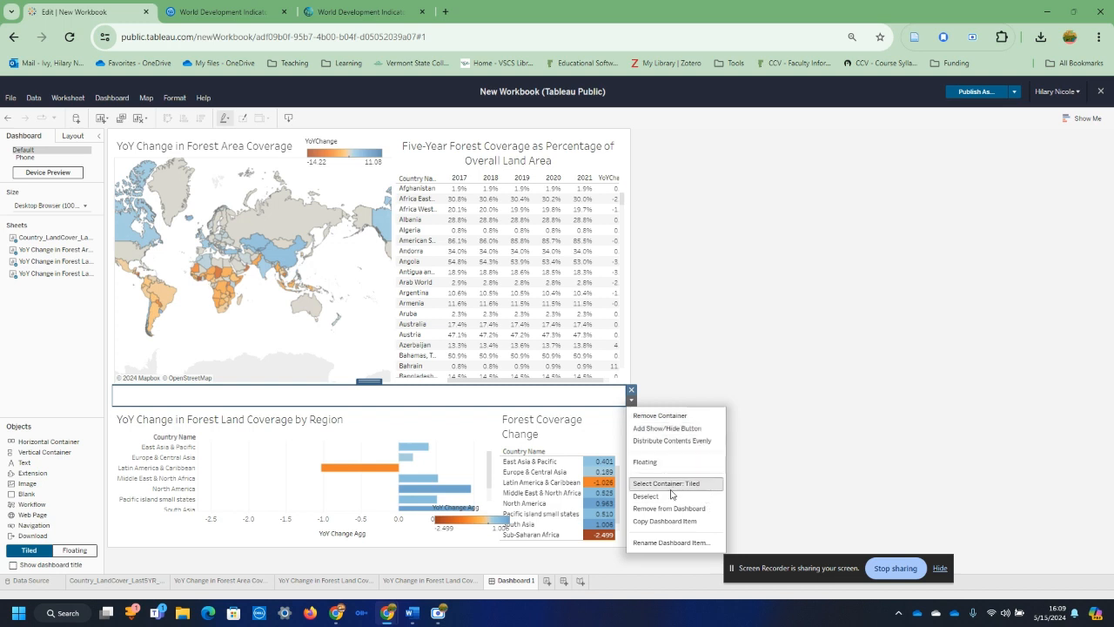
{"action": "left_click", "coordinate": [803, 450]}
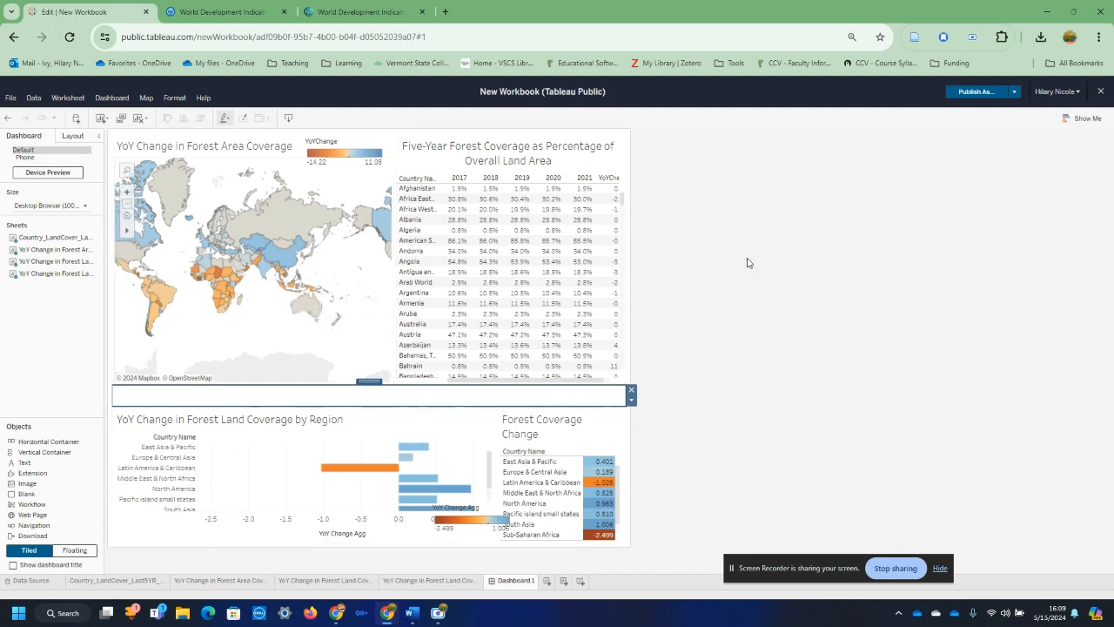
Step: Nudge the floating YoYChange legend slightly lower beside the map's title
{"action": "left_click", "coordinate": [349, 142]}
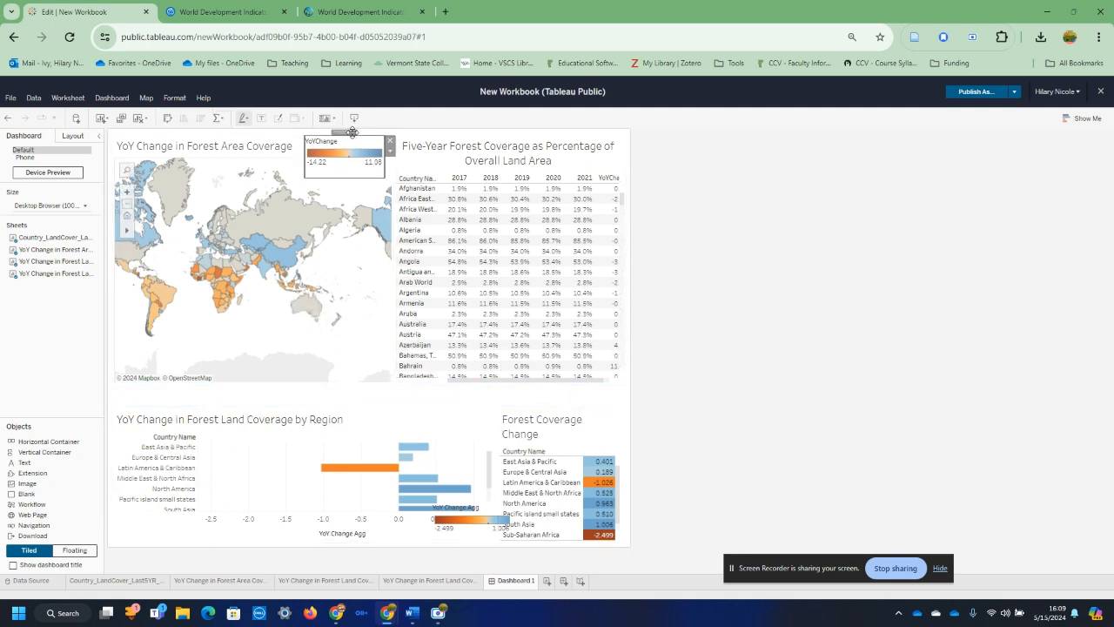
{"action": "mouse_move", "coordinate": [350, 154]}
{"action": "left_mouse_down"}
{"action": "mouse_move", "coordinate": [339, 244]}
{"action": "mouse_move", "coordinate": [392, 147]}
{"action": "mouse_move", "coordinate": [351, 143]}
{"action": "left_mouse_up"}
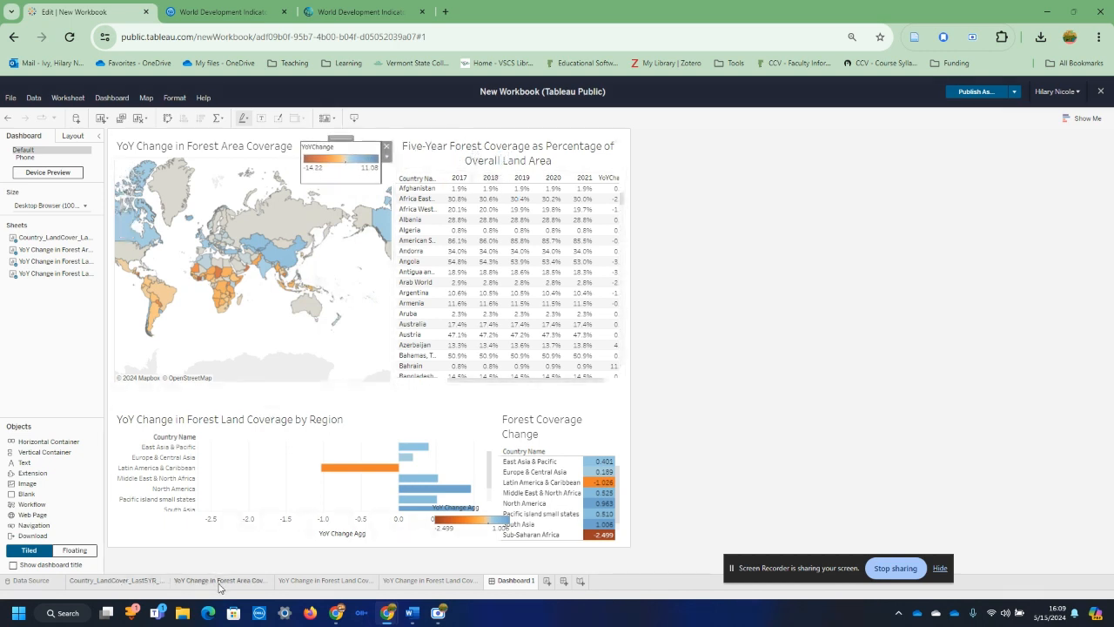
Step: On the Country_LandCover sheet, colour the five-year forest coverage table by YoYChange and set its mark type to Square
{"action": "left_click", "coordinate": [157, 579]}
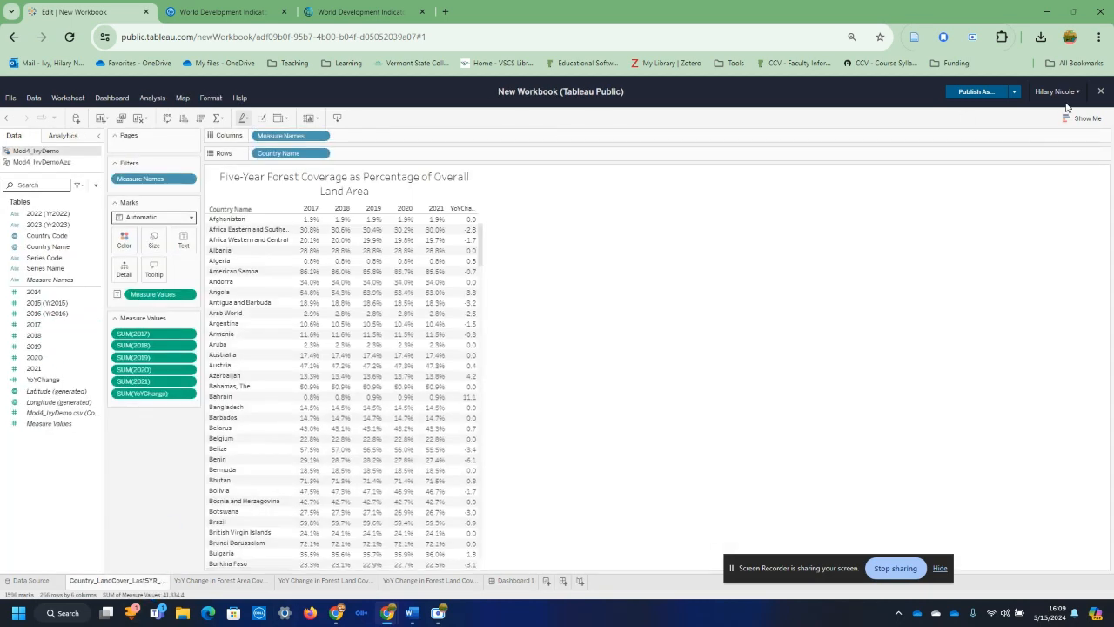
{"action": "left_click", "coordinate": [1080, 119]}
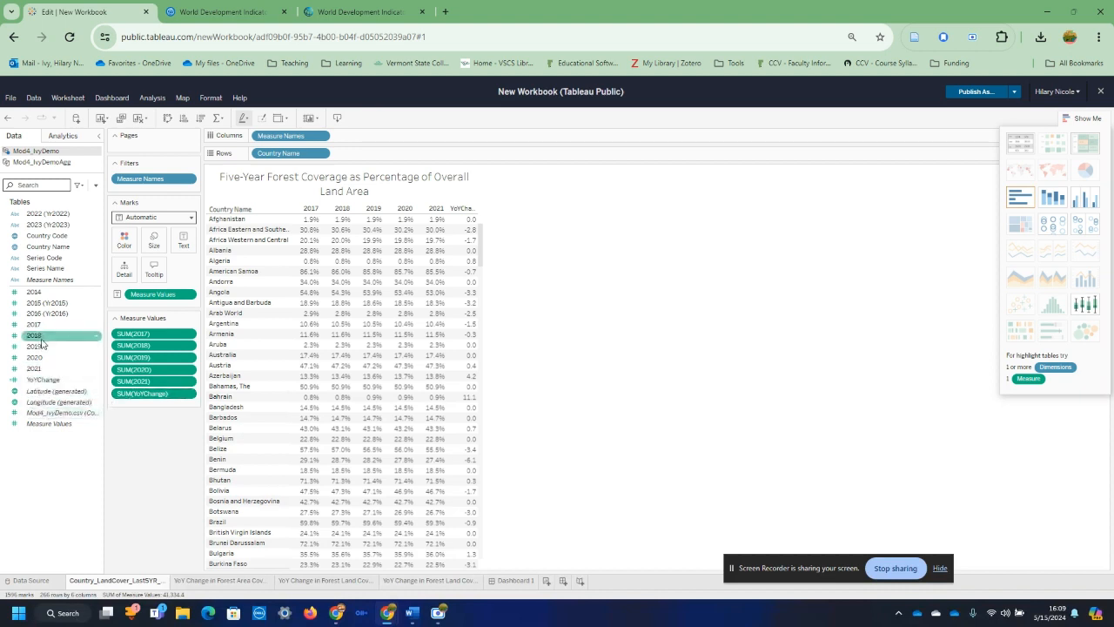
{"action": "left_click_drag", "start_coordinate": [43, 380], "coordinate": [124, 240]}
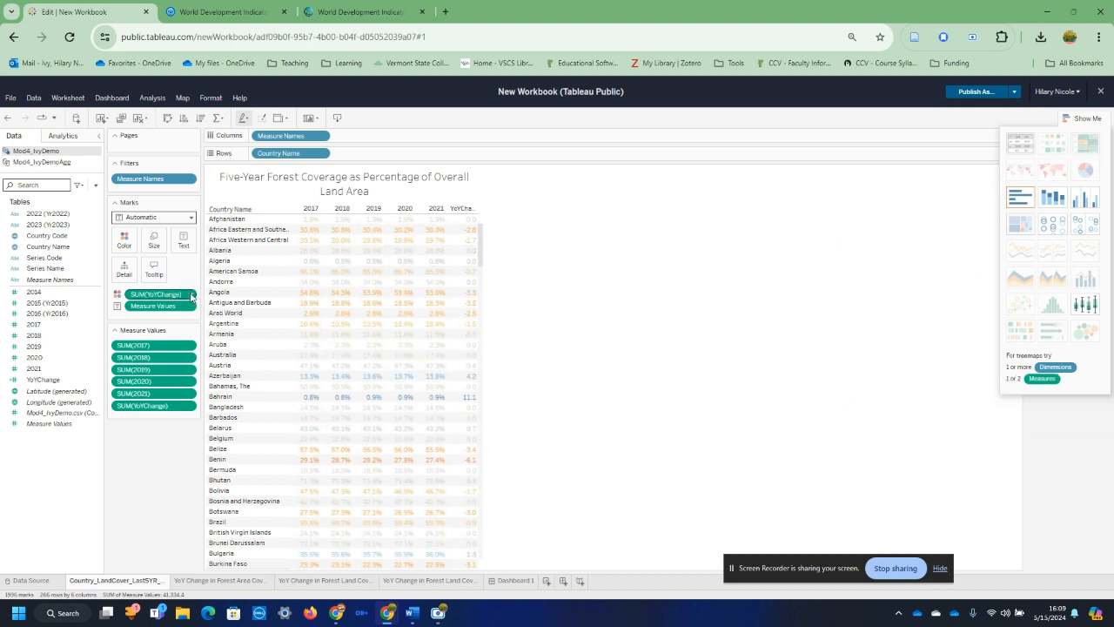
{"action": "left_click", "coordinate": [1094, 120]}
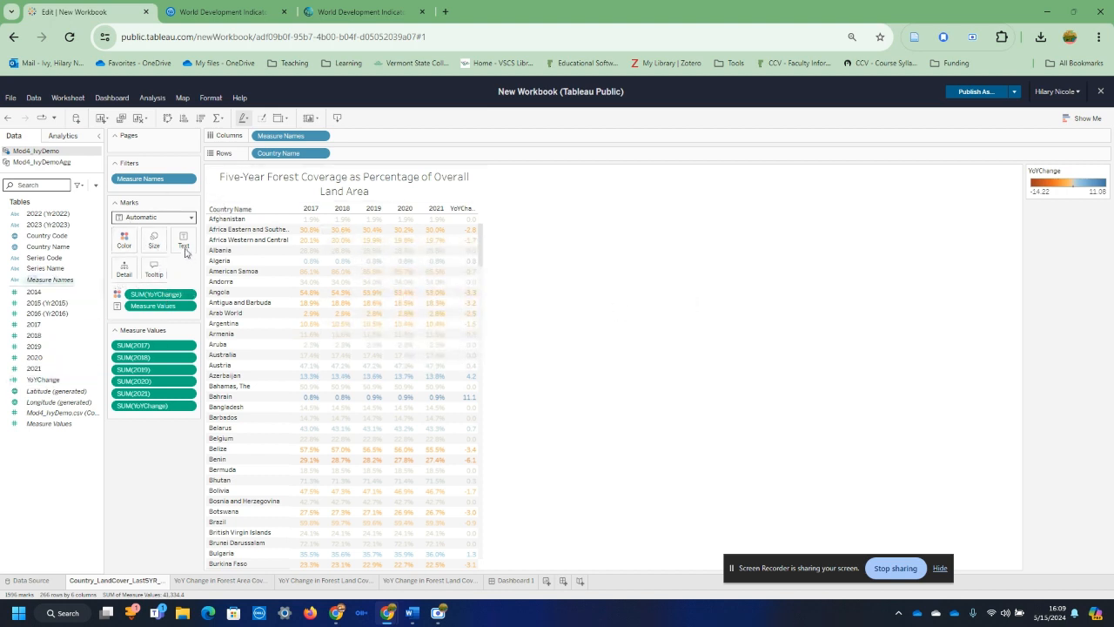
{"action": "left_click", "coordinate": [193, 218]}
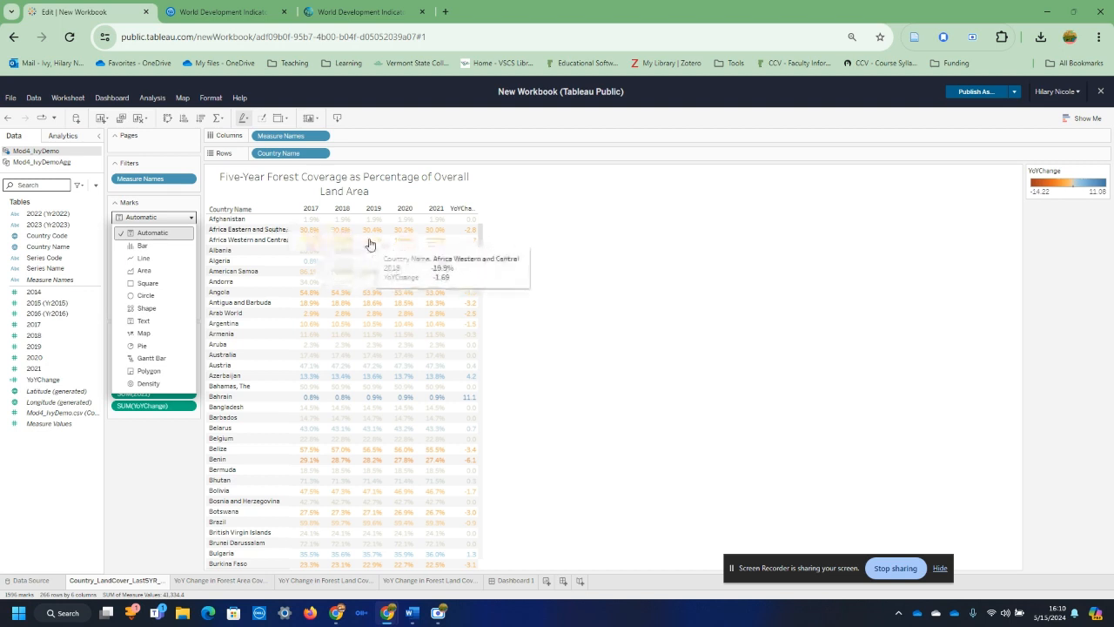
{"action": "left_click", "coordinate": [155, 284]}
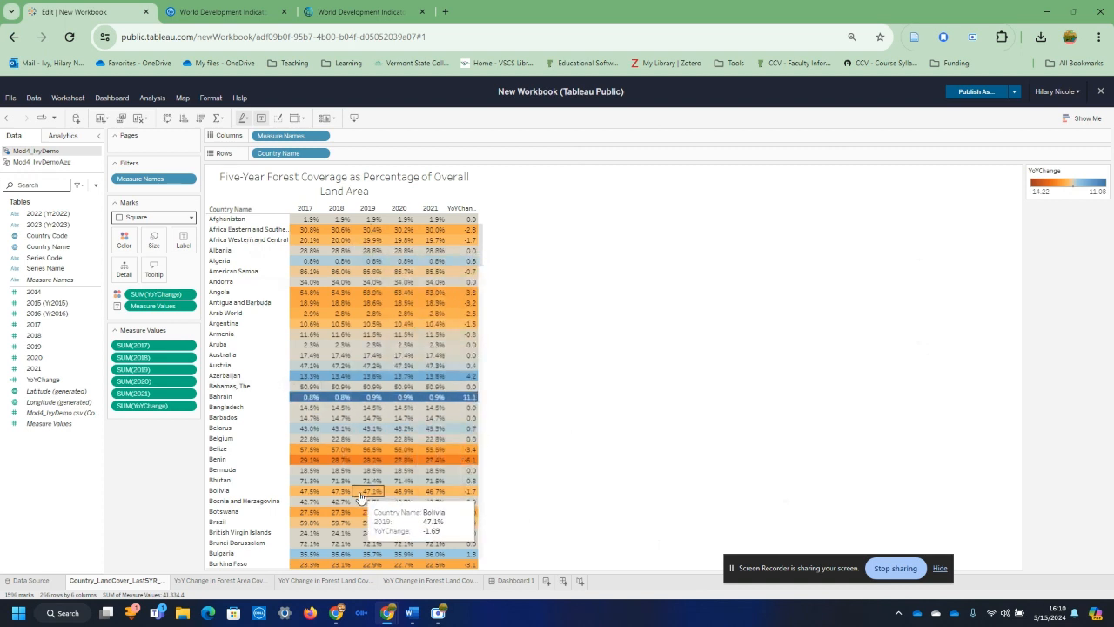
{"action": "scroll", "coordinate": [410, 312], "scroll_direction": "down", "scroll_amount": 2}
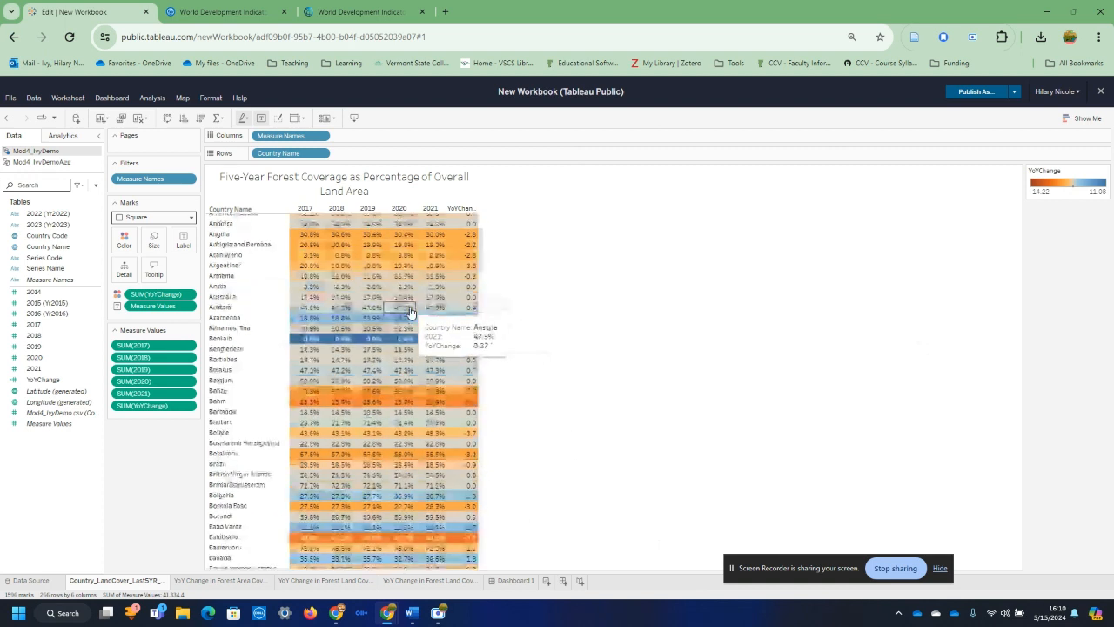
{"action": "scroll", "coordinate": [409, 311], "scroll_direction": "up", "scroll_amount": 2}
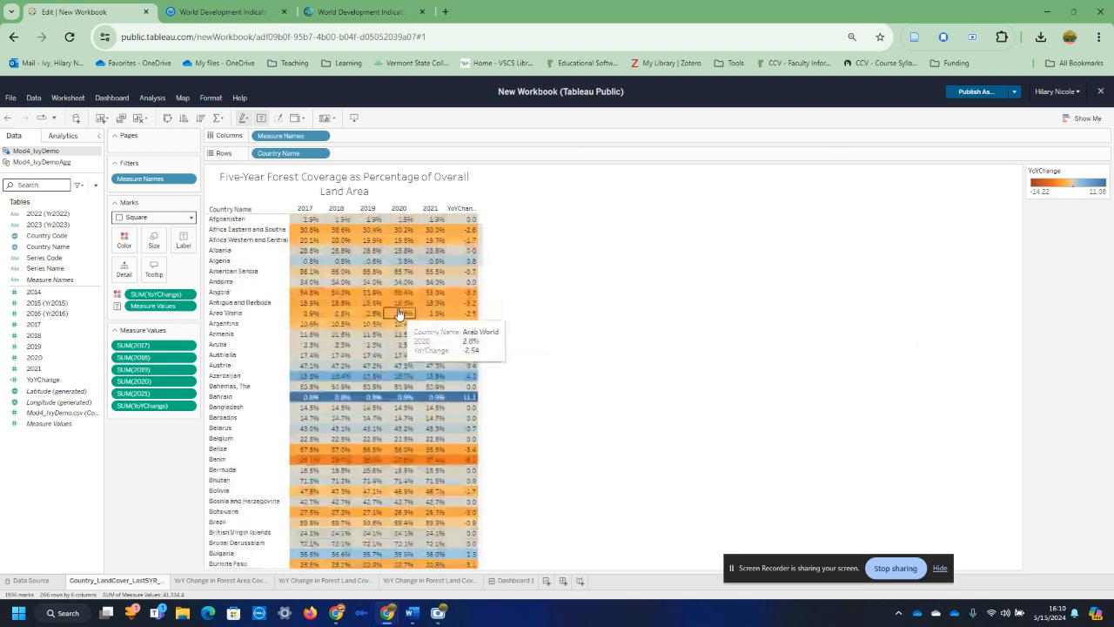
Step: On the dashboard, try fitting the Five-Year Forest Coverage table to Entire View and settle on Fit Width
{"action": "left_click", "coordinate": [514, 580]}
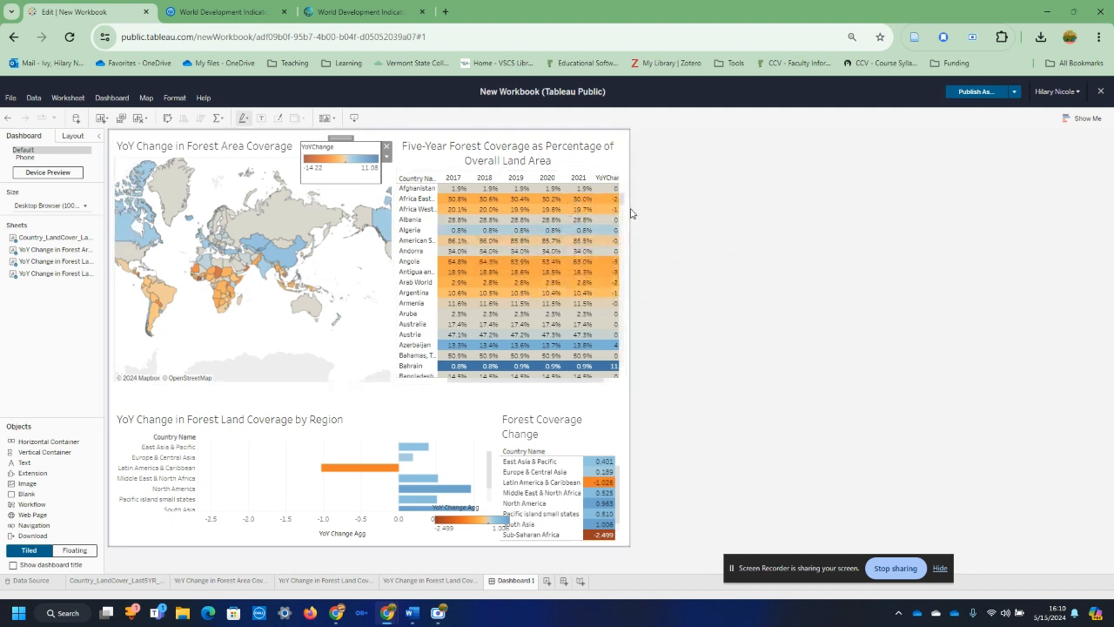
{"action": "left_click", "coordinate": [611, 147]}
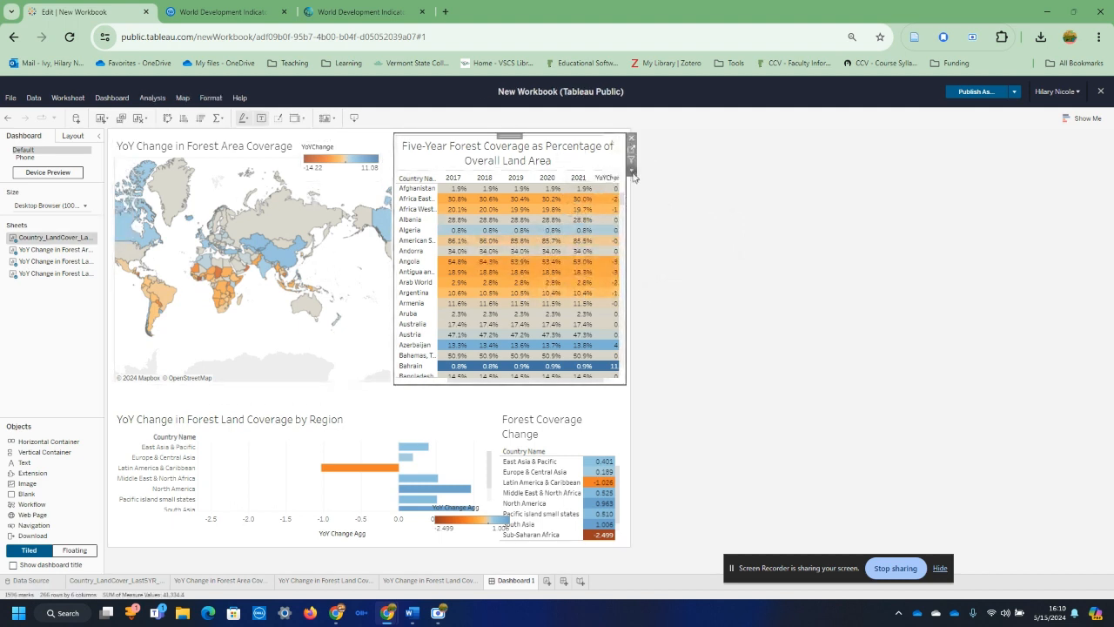
{"action": "left_click", "coordinate": [632, 172]}
{"action": "mouse_move", "coordinate": [649, 213]}
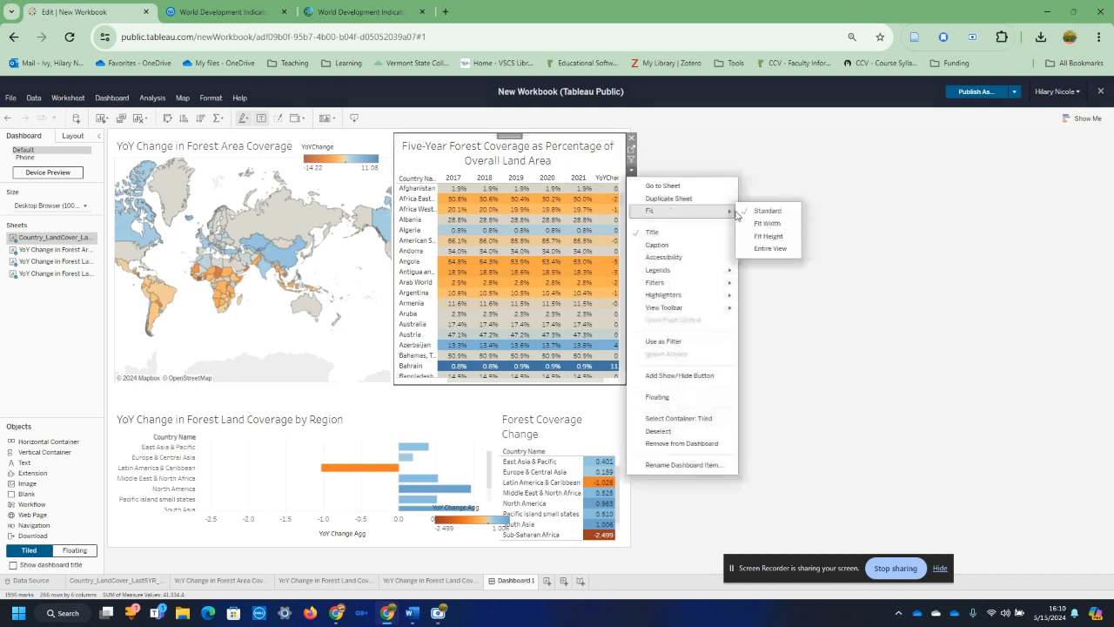
{"action": "left_click", "coordinate": [770, 249]}
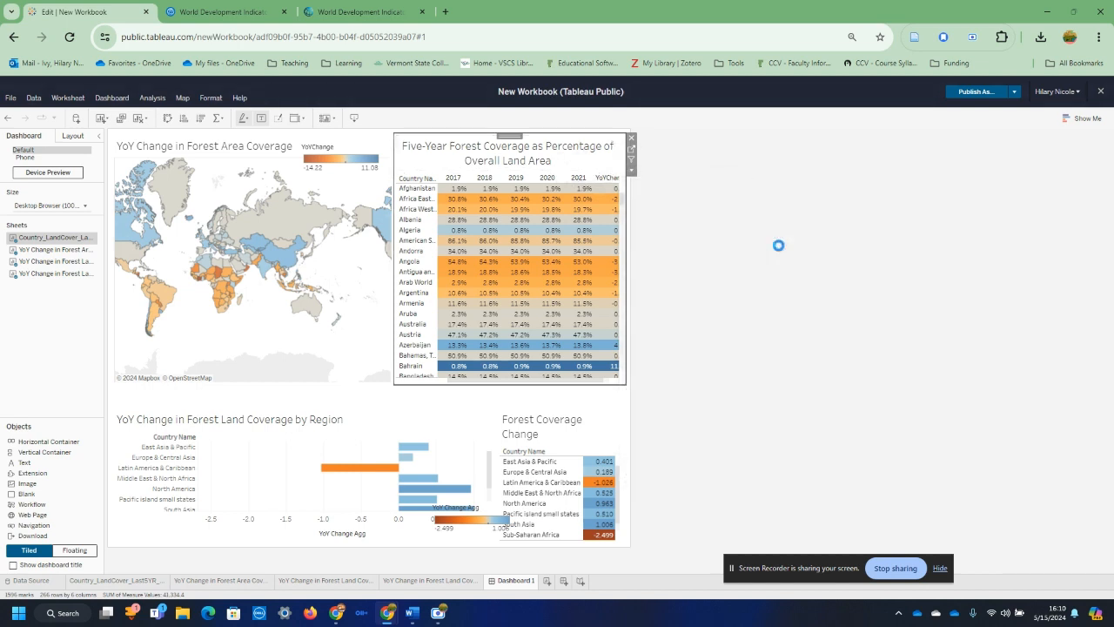
{"action": "left_click", "coordinate": [631, 172]}
{"action": "mouse_move", "coordinate": [648, 213]}
{"action": "left_click", "coordinate": [766, 220]}
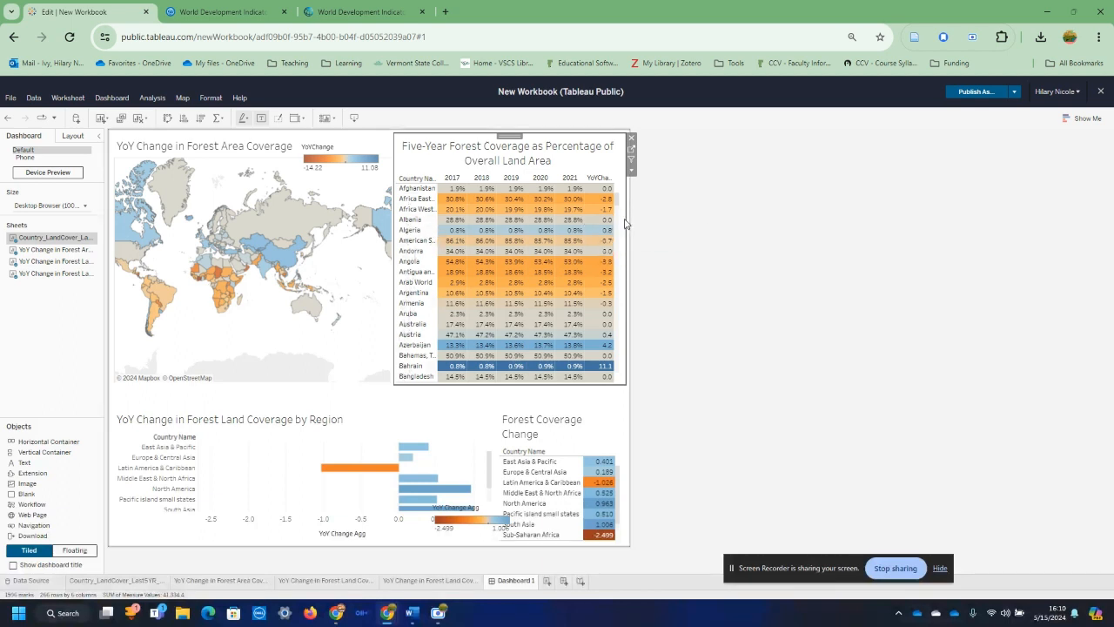
{"action": "left_click", "coordinate": [392, 286]}
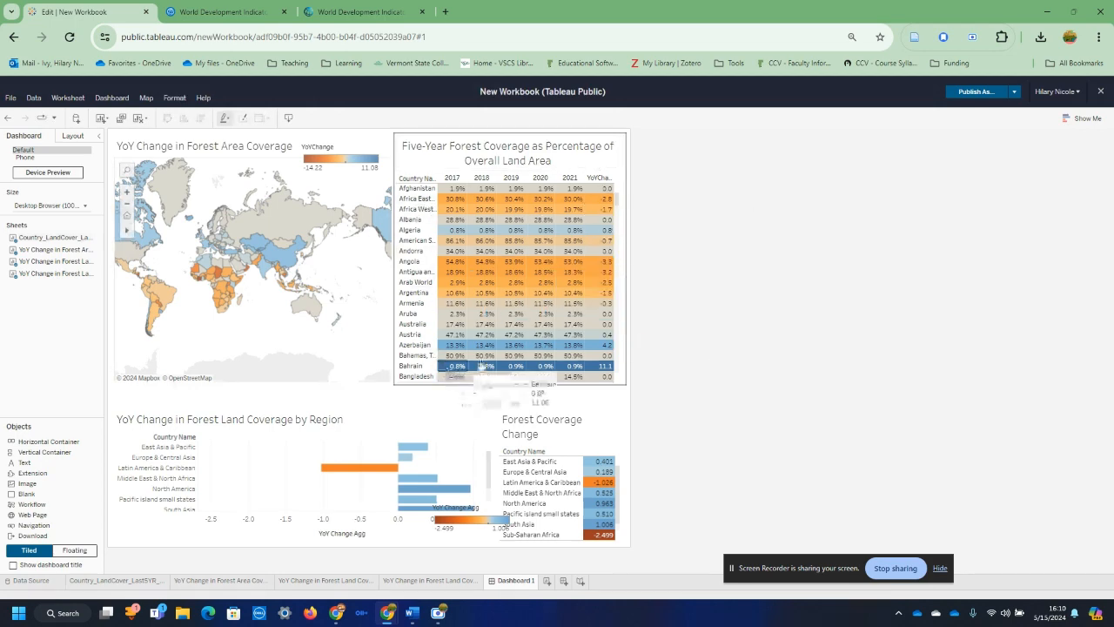
Step: Sort the five-year forest coverage table by YoYChange, first in descending and then in ascending order
{"action": "mouse_move", "coordinate": [618, 203]}
{"action": "left_mouse_down"}
{"action": "mouse_move", "coordinate": [619, 229]}
{"action": "mouse_move", "coordinate": [622, 195]}
{"action": "left_mouse_up"}
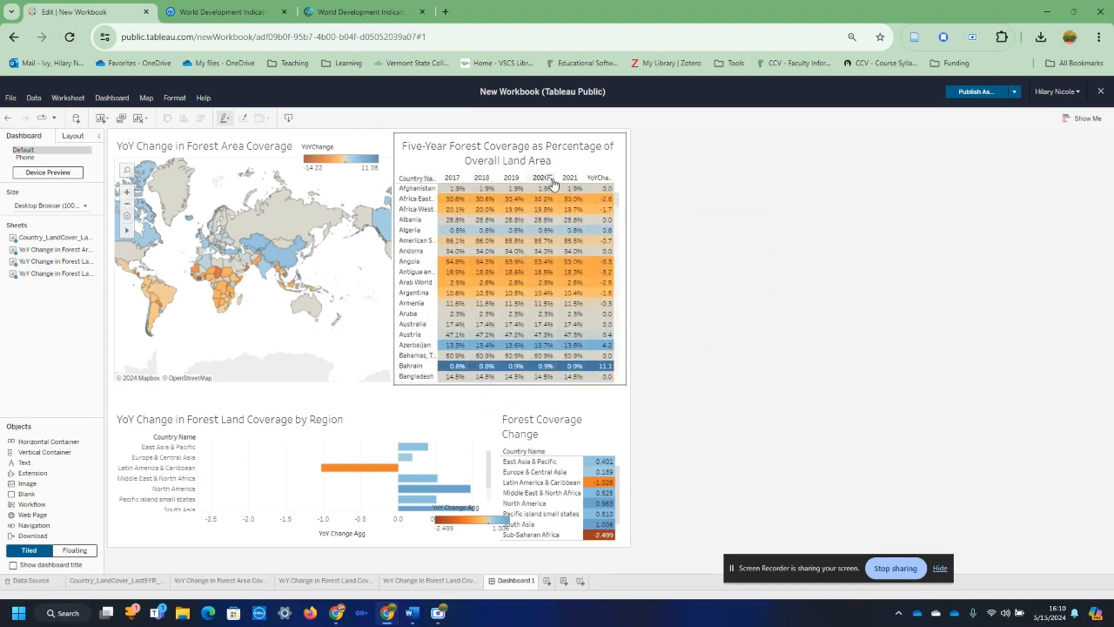
{"action": "left_click", "coordinate": [609, 177]}
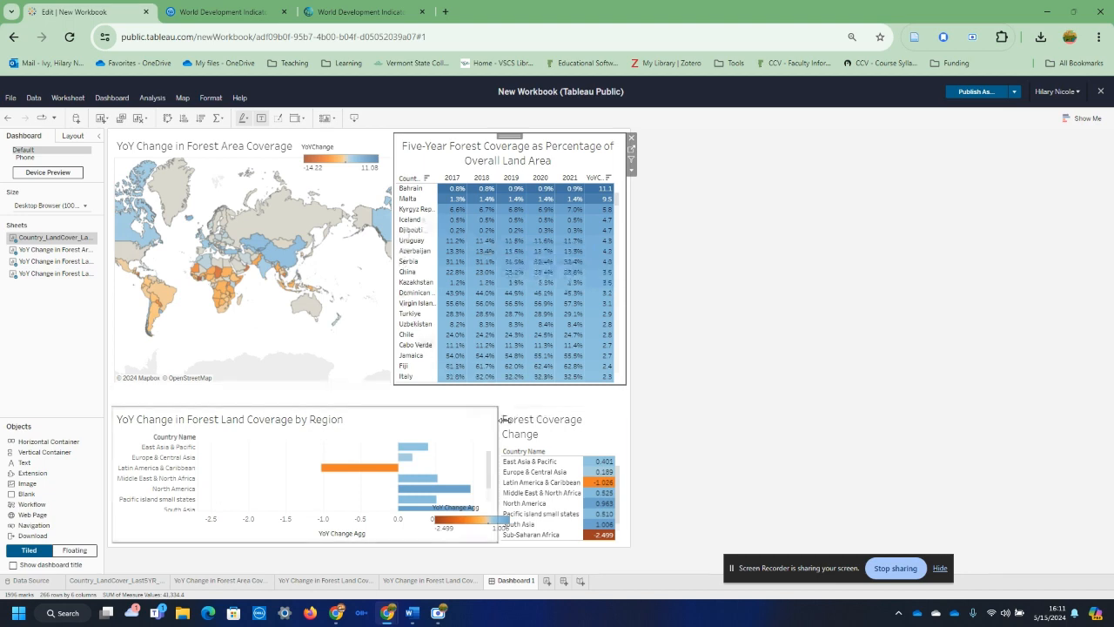
{"action": "left_click", "coordinate": [608, 178]}
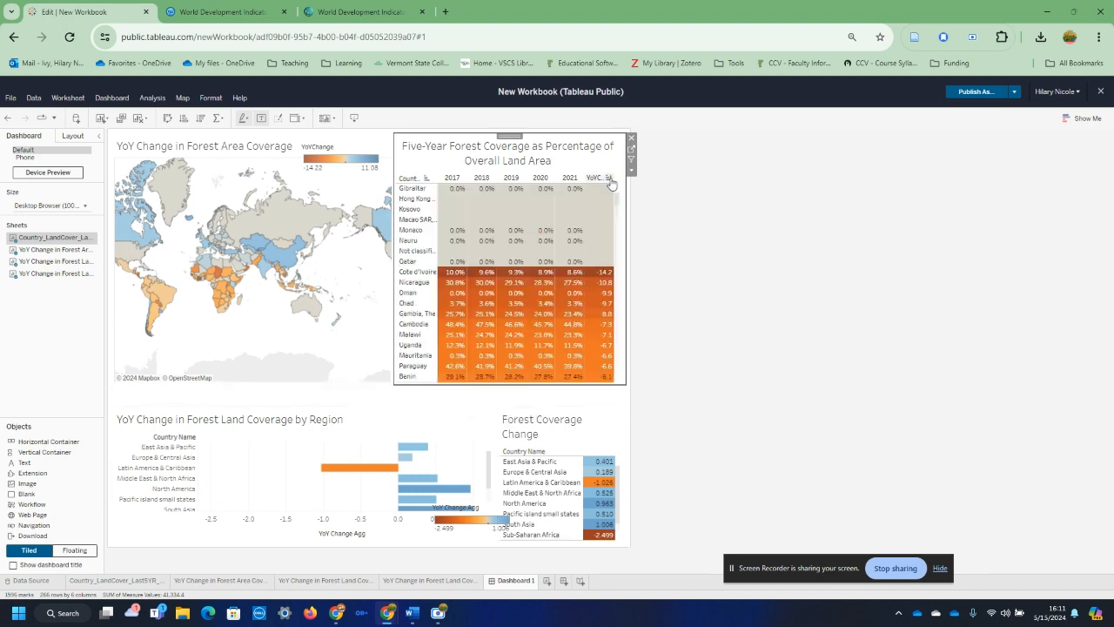
{"action": "scroll", "coordinate": [608, 327], "scroll_direction": "up", "scroll_amount": 5}
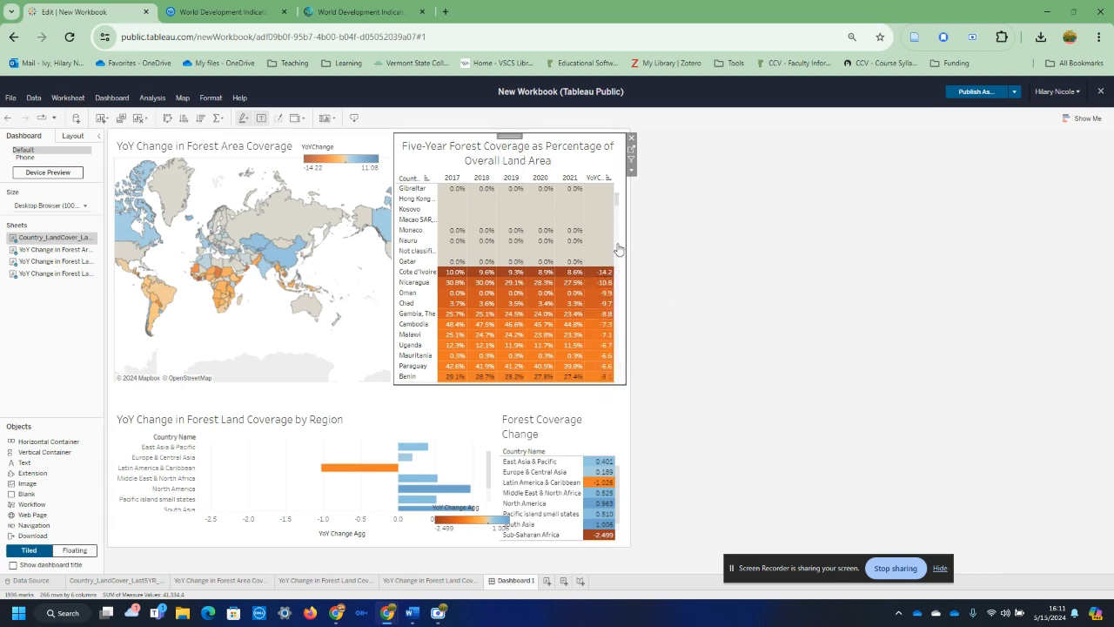
Step: Shift the floating YoYChange legend right to the map's edge and clear the YoYChange sort from the five-year table
{"action": "left_click", "coordinate": [341, 155]}
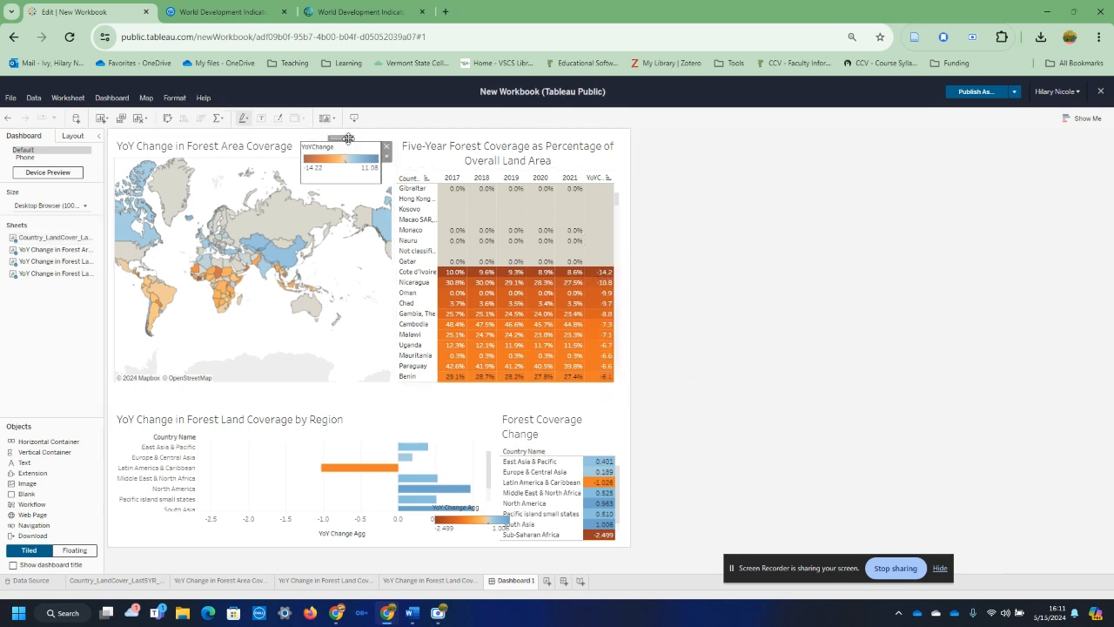
{"action": "left_click_drag", "start_coordinate": [346, 140], "coordinate": [359, 140]}
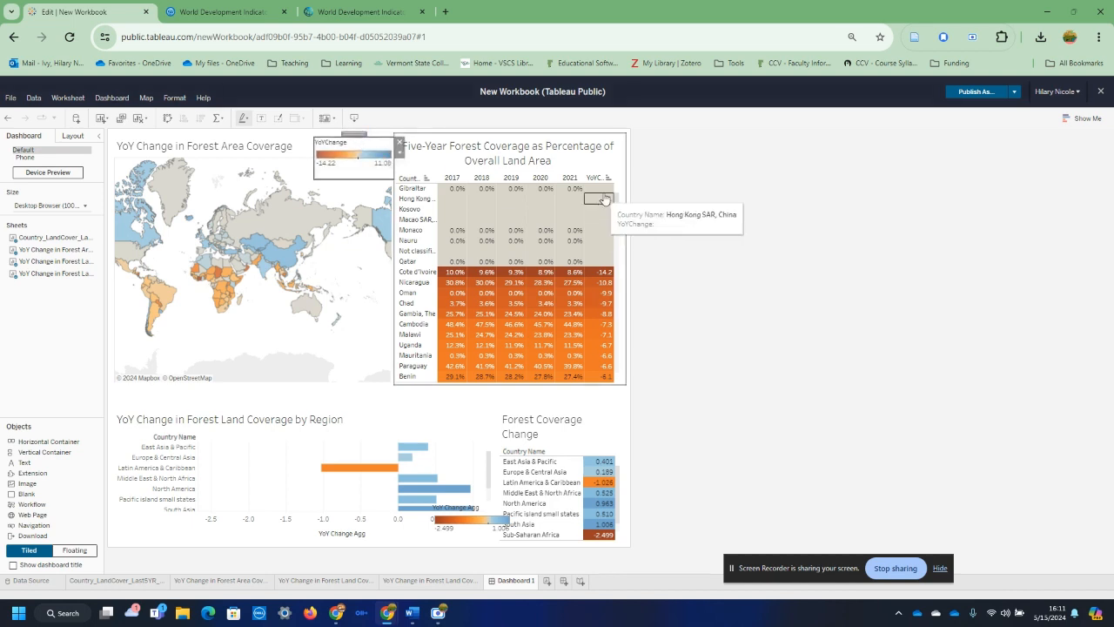
{"action": "left_click", "coordinate": [559, 204]}
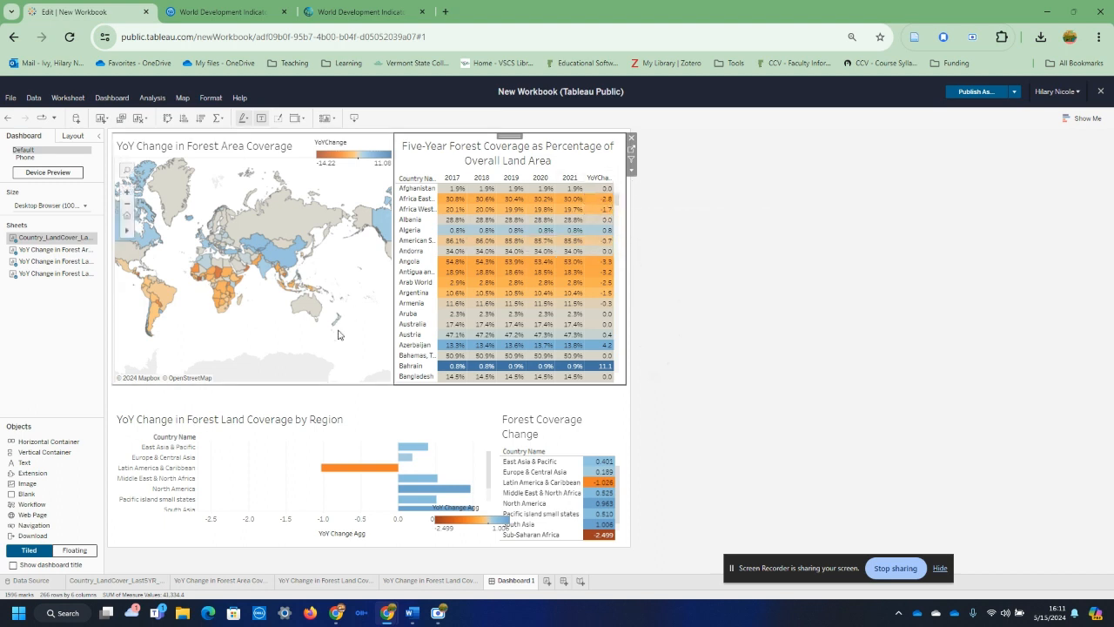
Step: Move the floating YoY Change Agg legend up beside the regional bar chart's title and set the Forest Coverage Change table to Fit Width
{"action": "left_click", "coordinate": [459, 519]}
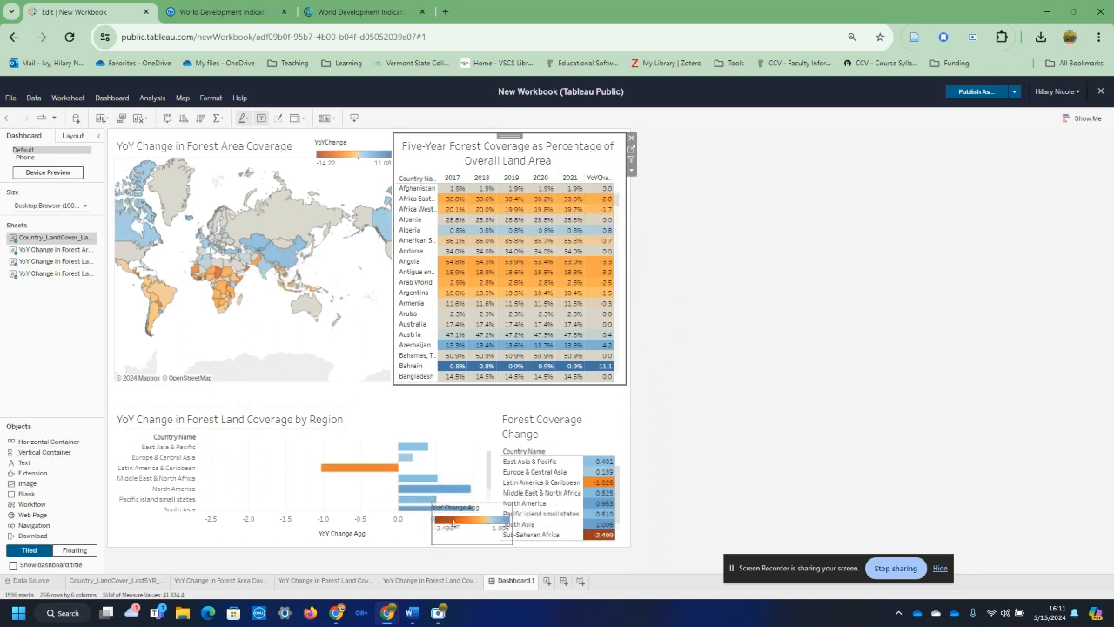
{"action": "left_click_drag", "start_coordinate": [470, 500], "coordinate": [445, 400]}
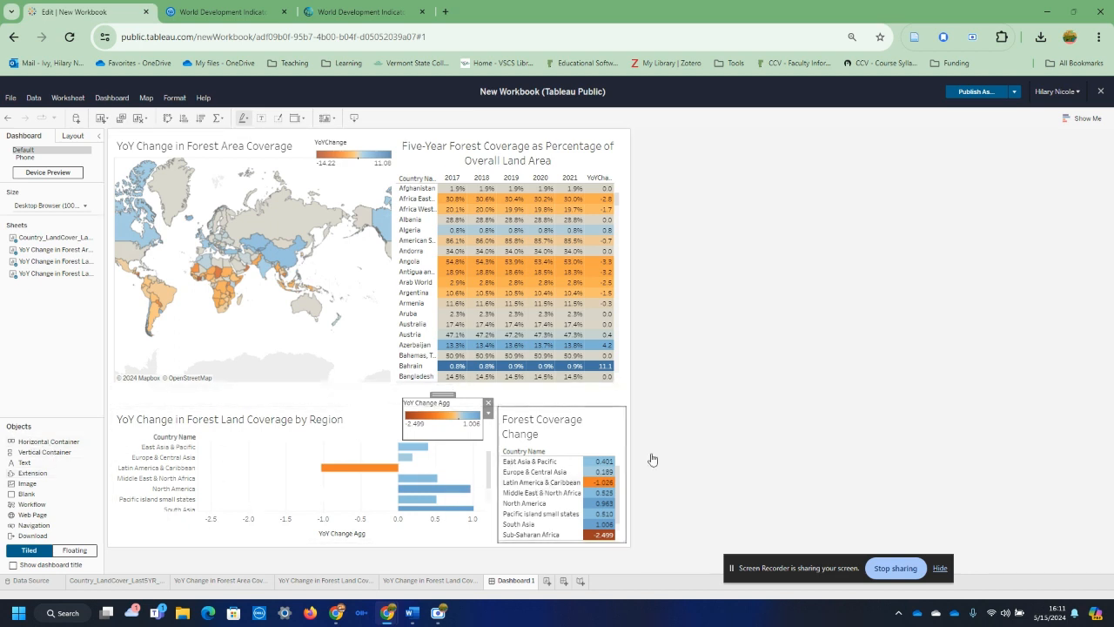
{"action": "left_click", "coordinate": [618, 432]}
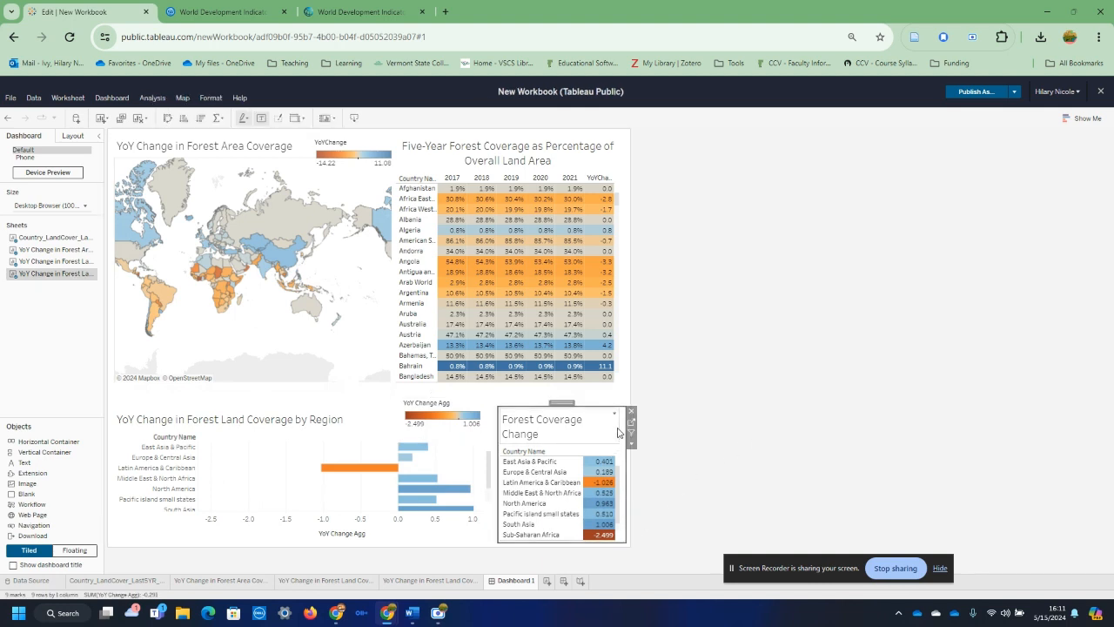
{"action": "left_click", "coordinate": [631, 443]}
{"action": "mouse_move", "coordinate": [717, 180]}
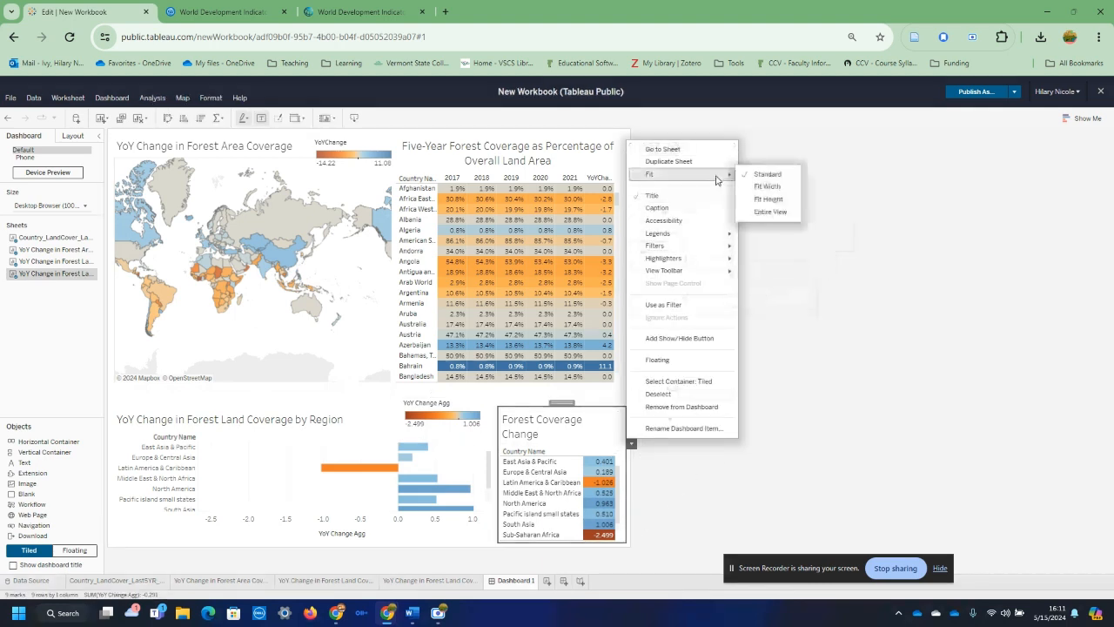
{"action": "left_click", "coordinate": [767, 186]}
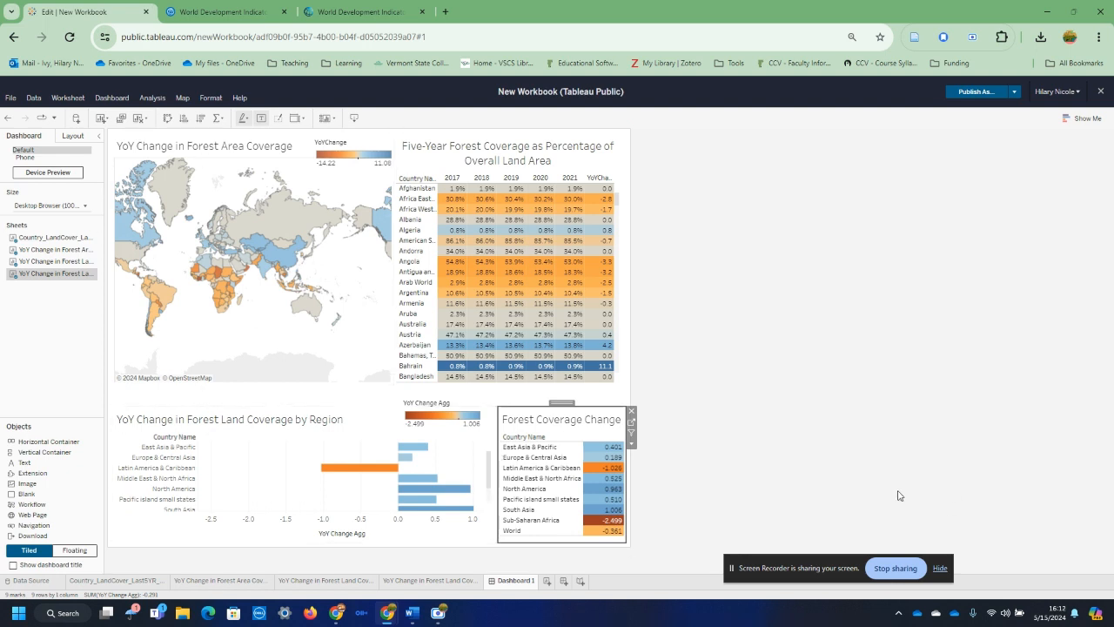
{"action": "left_click", "coordinate": [825, 357]}
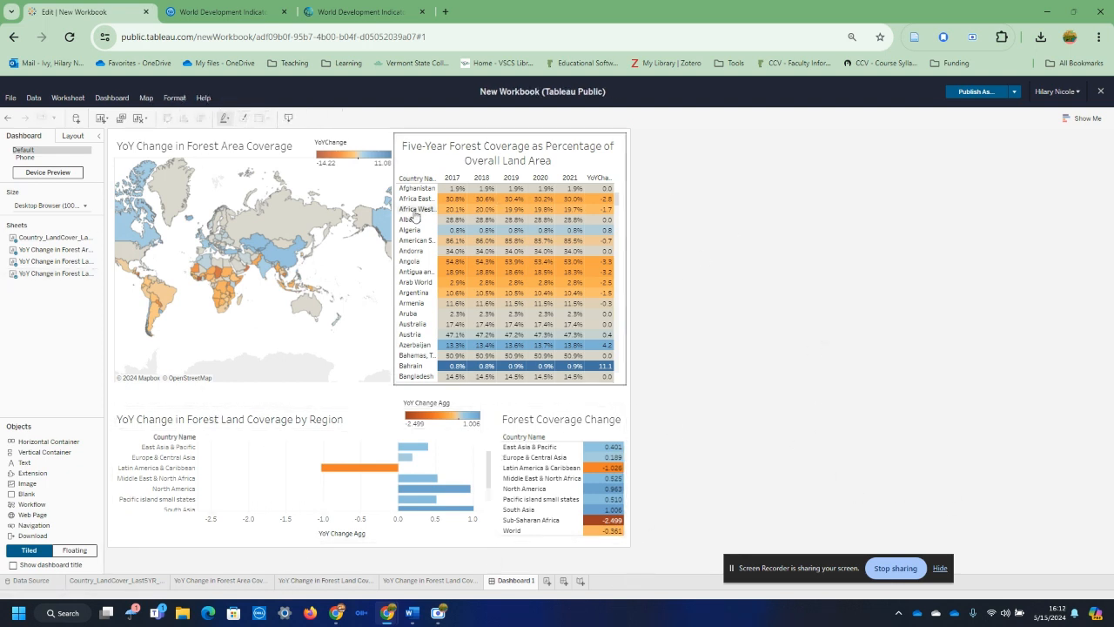
Step: Start publishing the workbook under the name "5YR - World Bank Indicator Visualization" with its sheets shown as tabs
{"action": "left_click", "coordinate": [999, 95]}
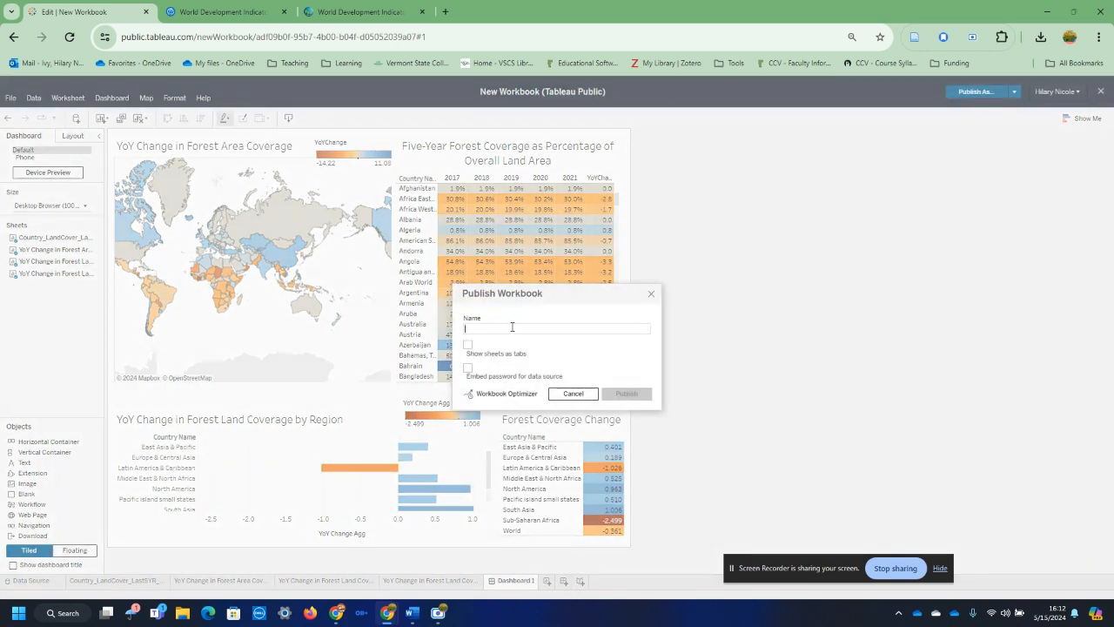
{"action": "type", "text": "S"}
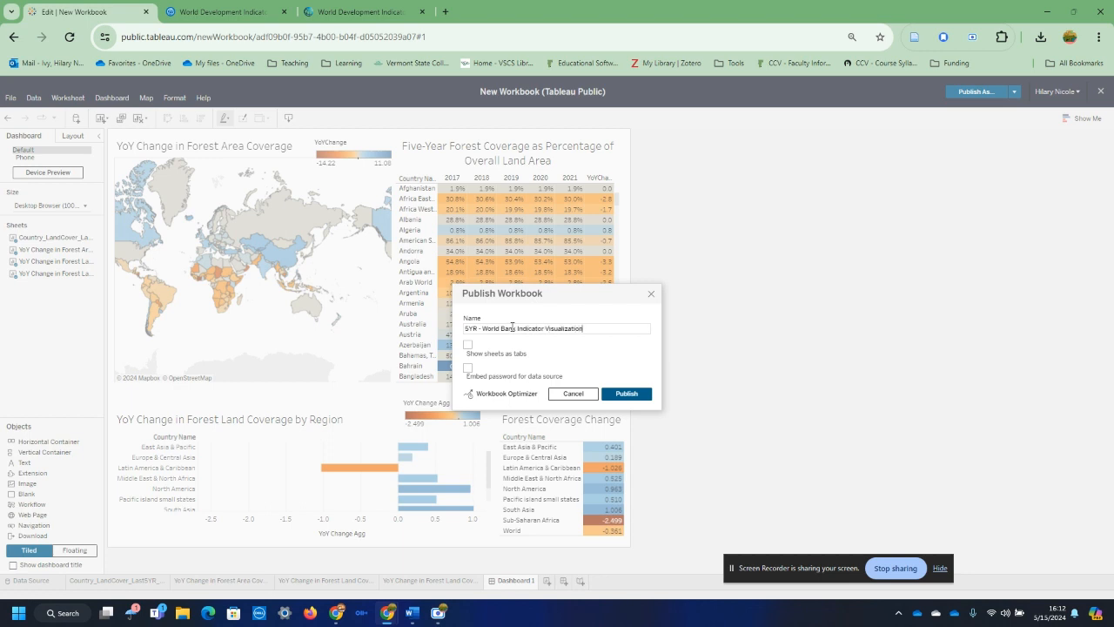
{"action": "left_click", "coordinate": [468, 344]}
Step: Run the Workbook Optimizer and examine its action items on unused fields and non-materialized calculations
{"action": "left_click", "coordinate": [484, 399]}
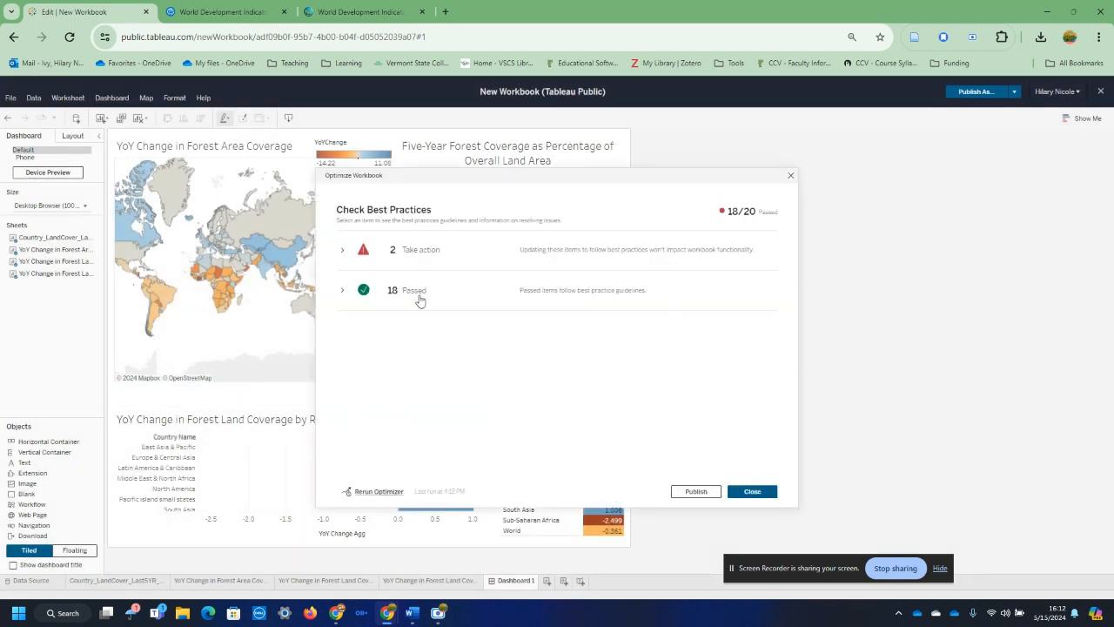
{"action": "left_click", "coordinate": [364, 248]}
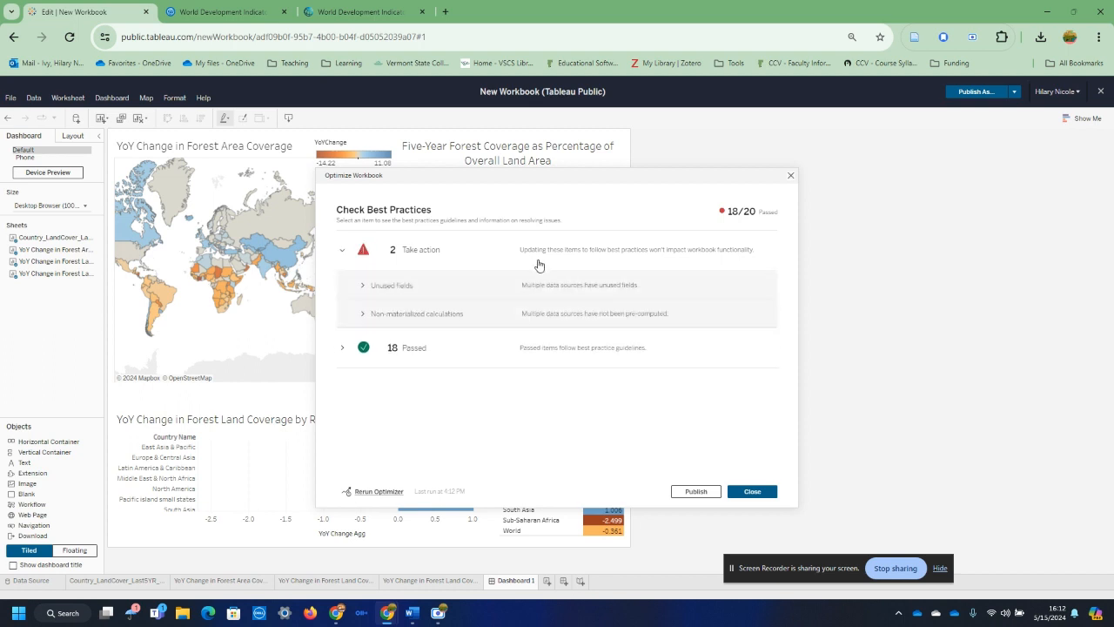
{"action": "left_click", "coordinate": [375, 287]}
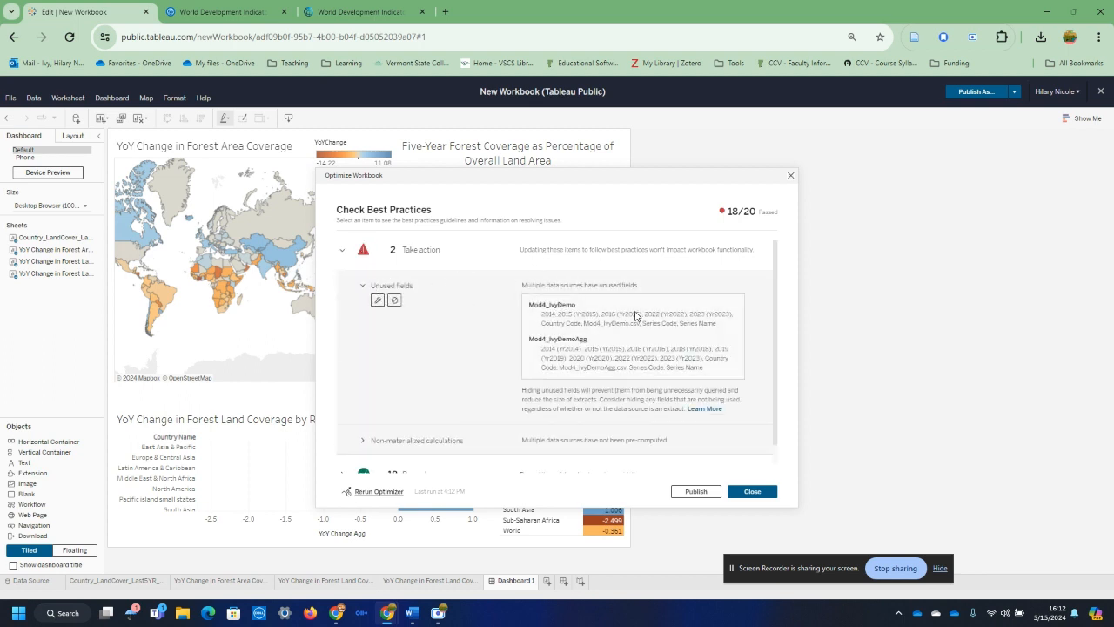
{"action": "left_click", "coordinate": [361, 287]}
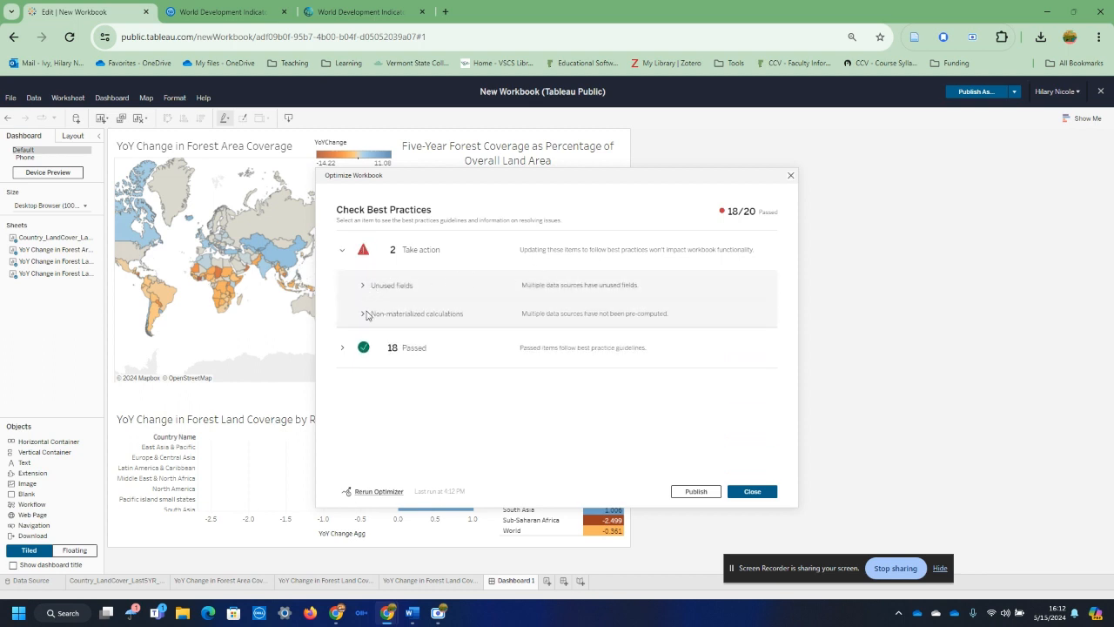
{"action": "left_click", "coordinate": [364, 314]}
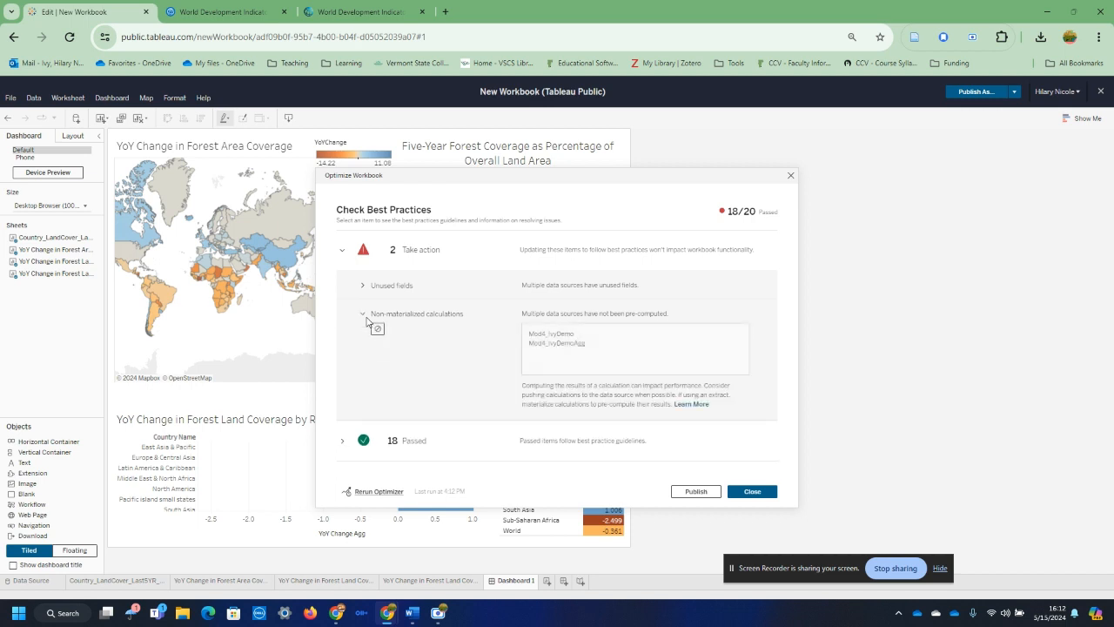
{"action": "left_click", "coordinate": [366, 319]}
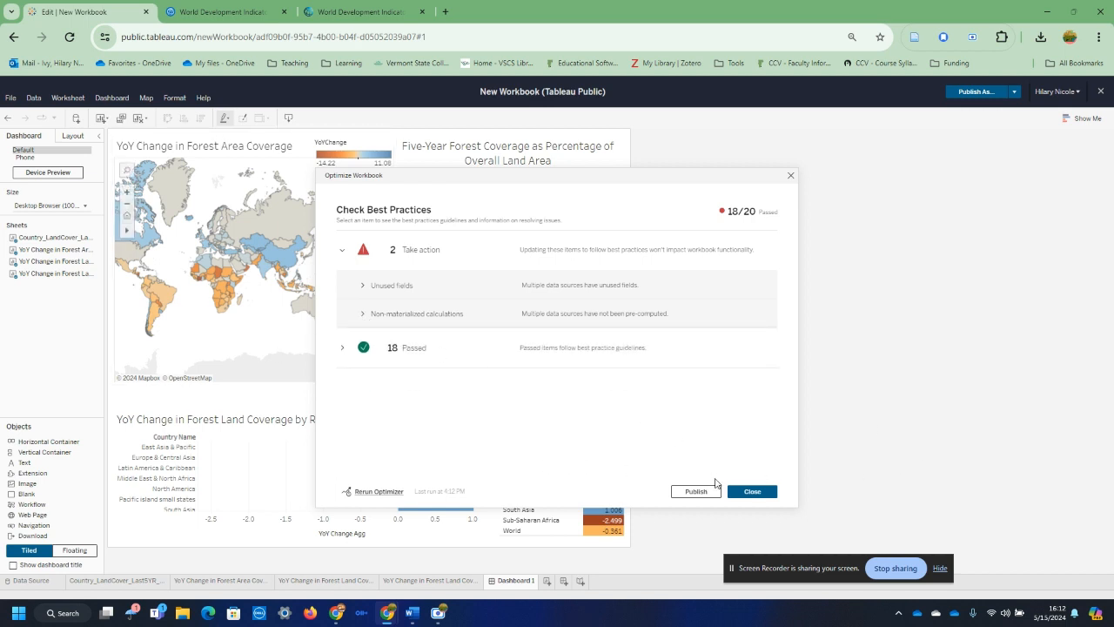
Step: Publish the workbook under the author's surname followed by "_Module4_5YR-Vizo_WDI", with its sheets shown as tabs
{"action": "left_click", "coordinate": [712, 489]}
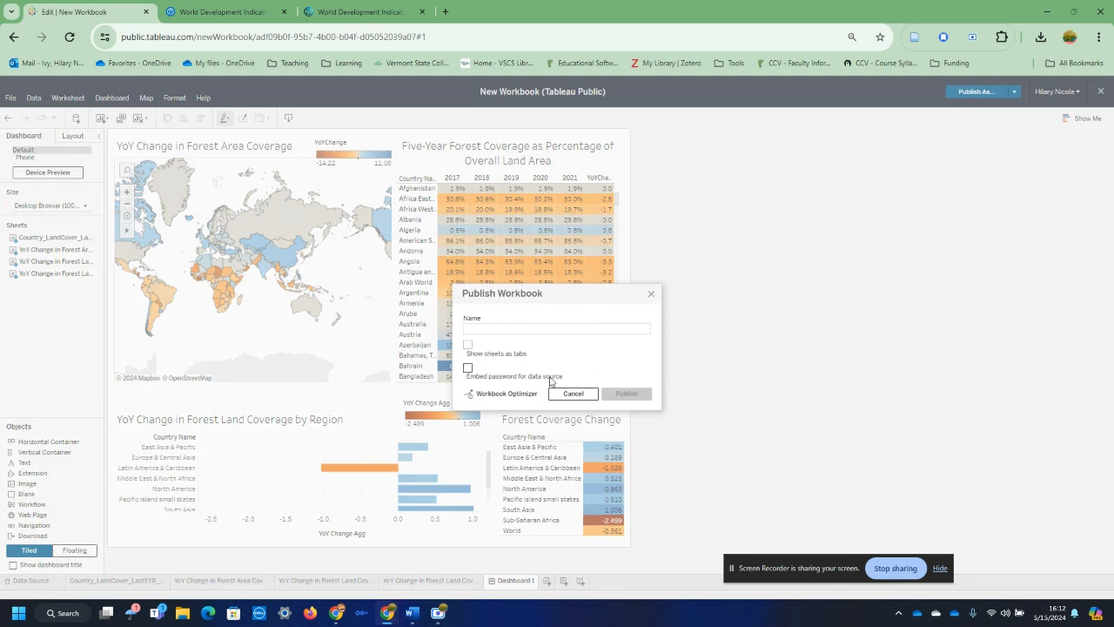
{"action": "type", "text": "C"}
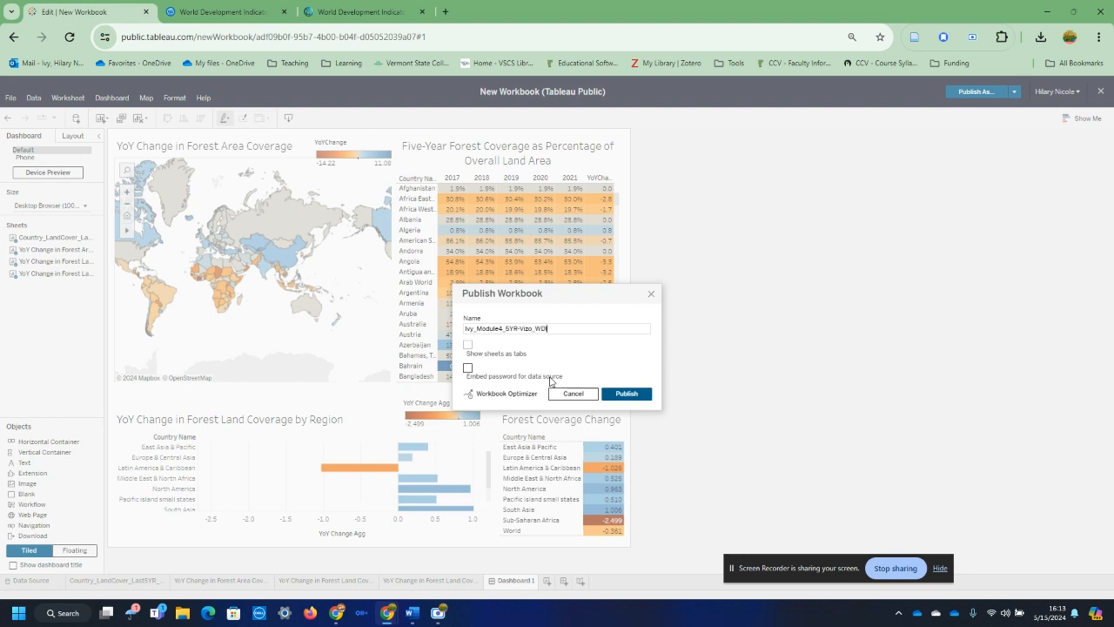
{"action": "left_click", "coordinate": [468, 345]}
{"action": "left_click", "coordinate": [627, 394]}
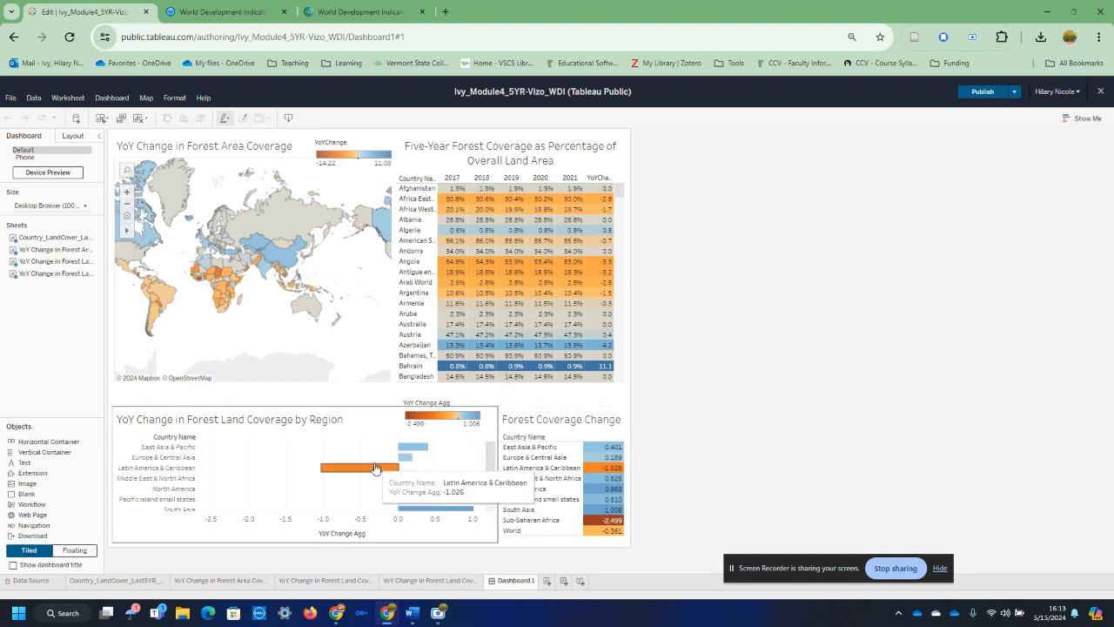
Step: Widen the Forest Coverage Change table by narrowing the regional bar chart, and move the YoY Change Agg legend right along the table's title
{"action": "left_click_drag", "start_coordinate": [497, 468], "coordinate": [405, 467]}
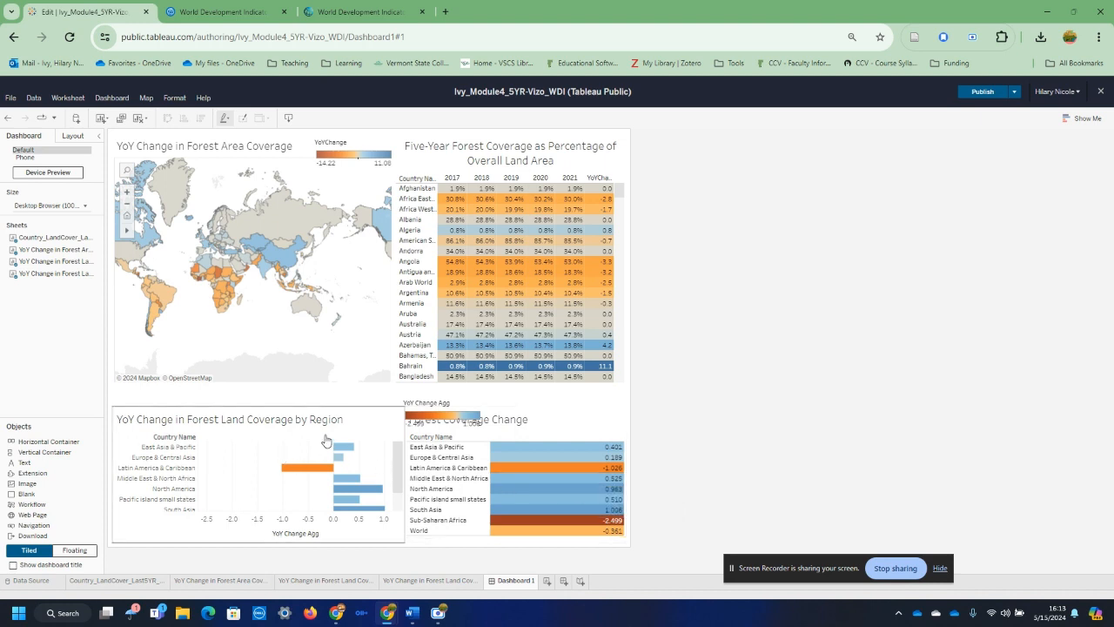
{"action": "left_click", "coordinate": [445, 400]}
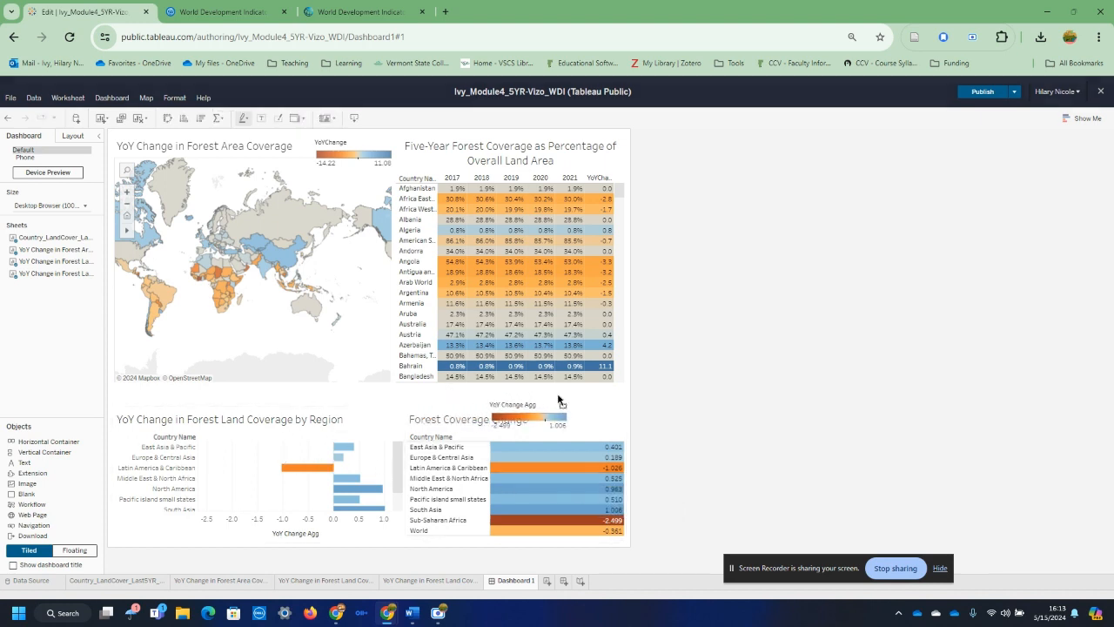